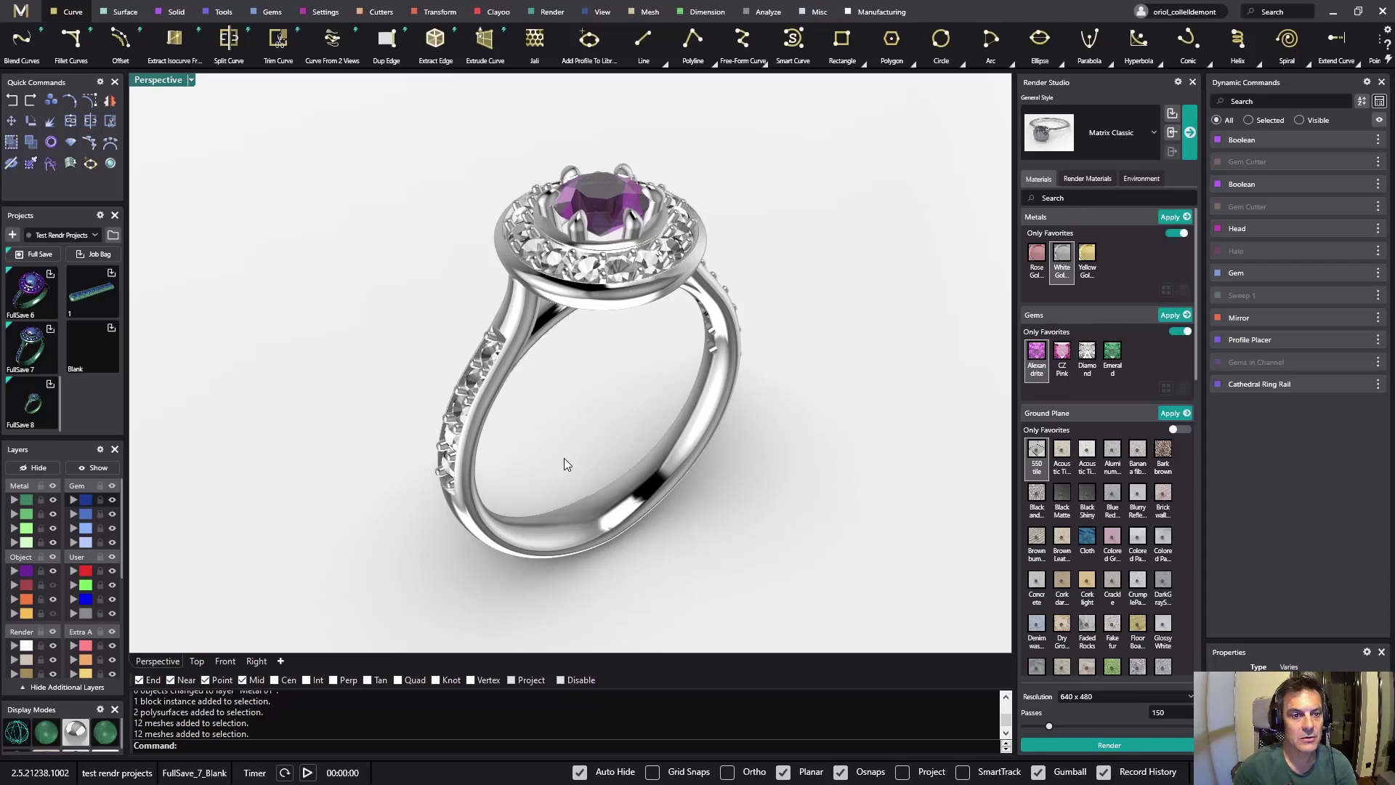
# Examine the favorite metal materials and the render materials stored in the document.
pyautogui.moveTo(579, 468)
pyautogui.mouseDown(button='right')
pyautogui.moveTo(558, 408)
pyautogui.moveTo(554, 439)
pyautogui.moveTo(574, 456)
pyautogui.moveTo(545, 458)
pyautogui.moveTo(573, 479)
pyautogui.mouseUp(button='right')
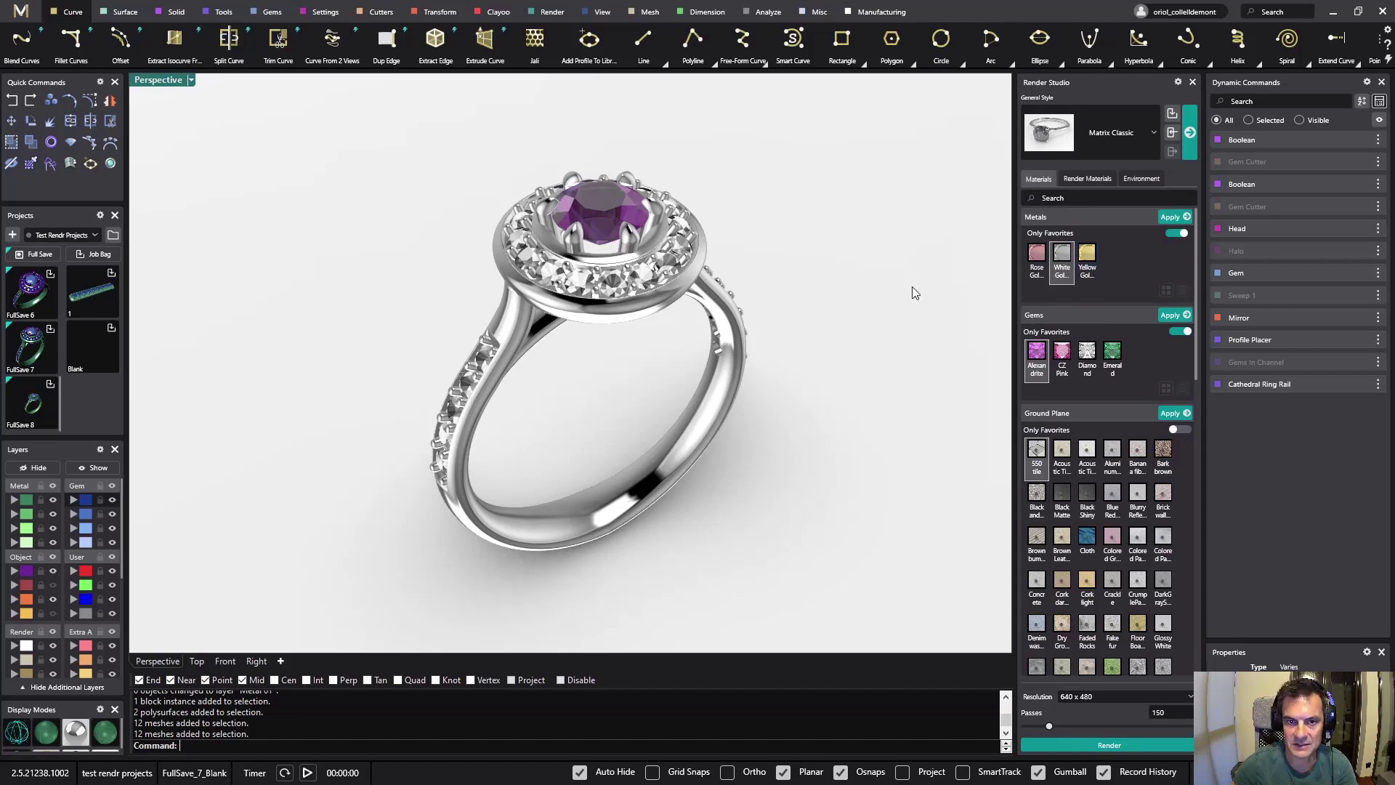
pyautogui.click(1088, 259)
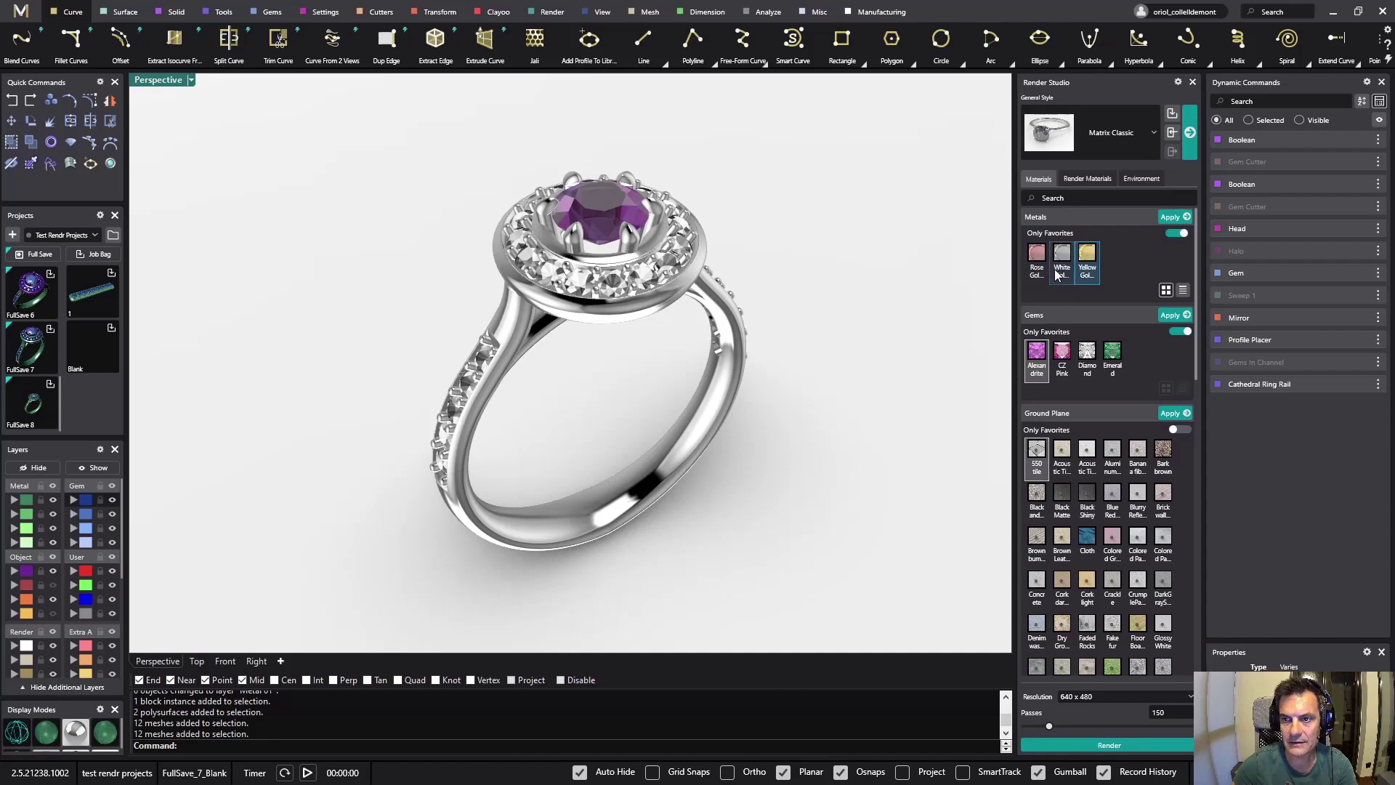
pyautogui.click(1062, 260)
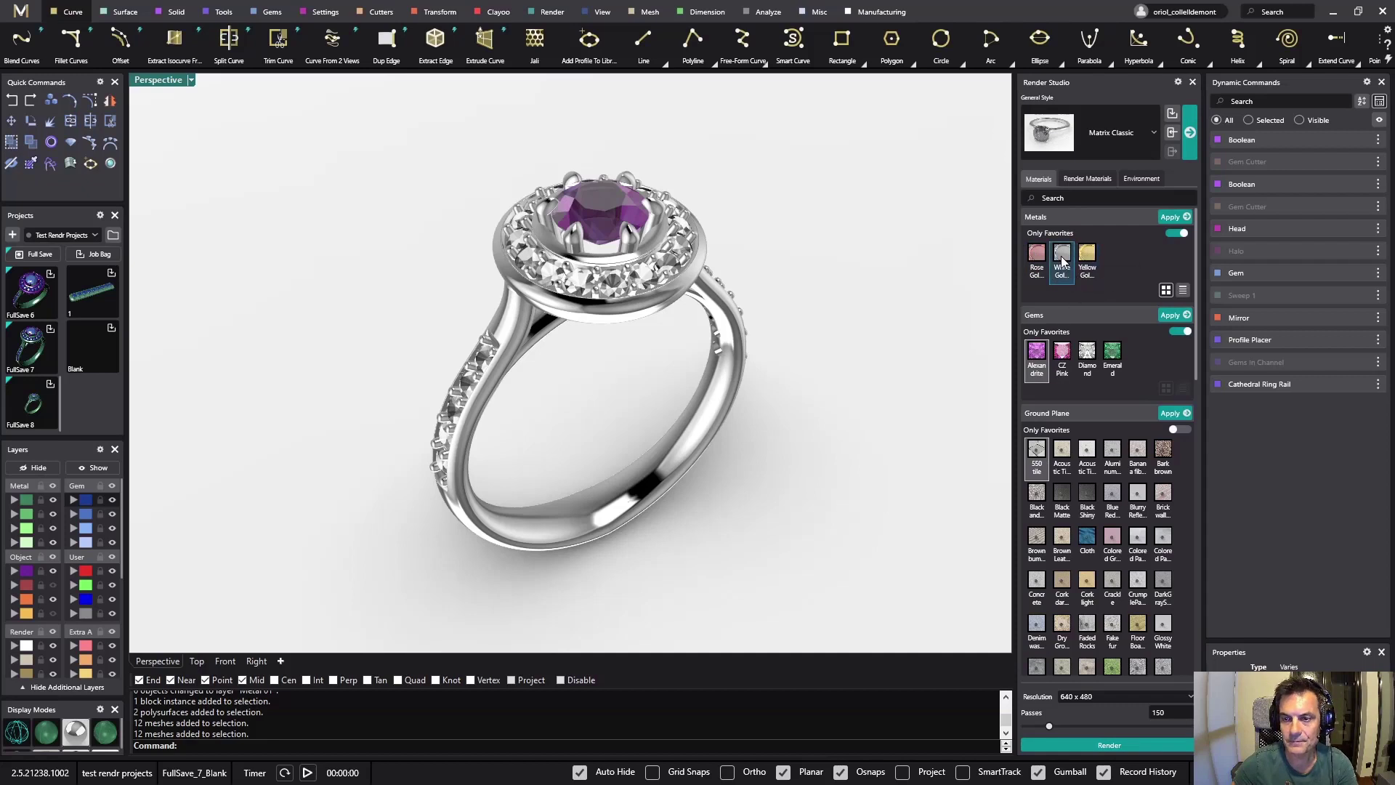
pyautogui.click(1078, 177)
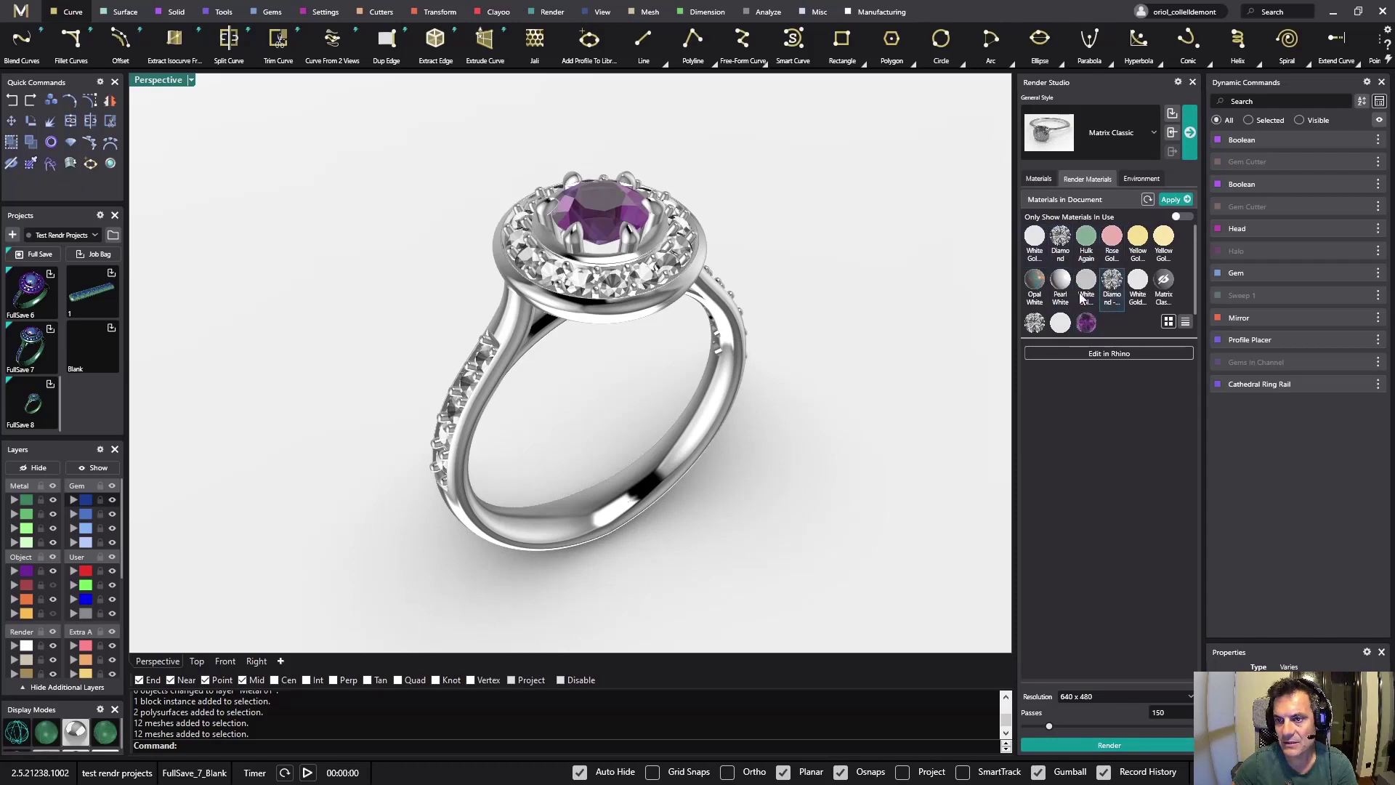
pyautogui.click(1038, 178)
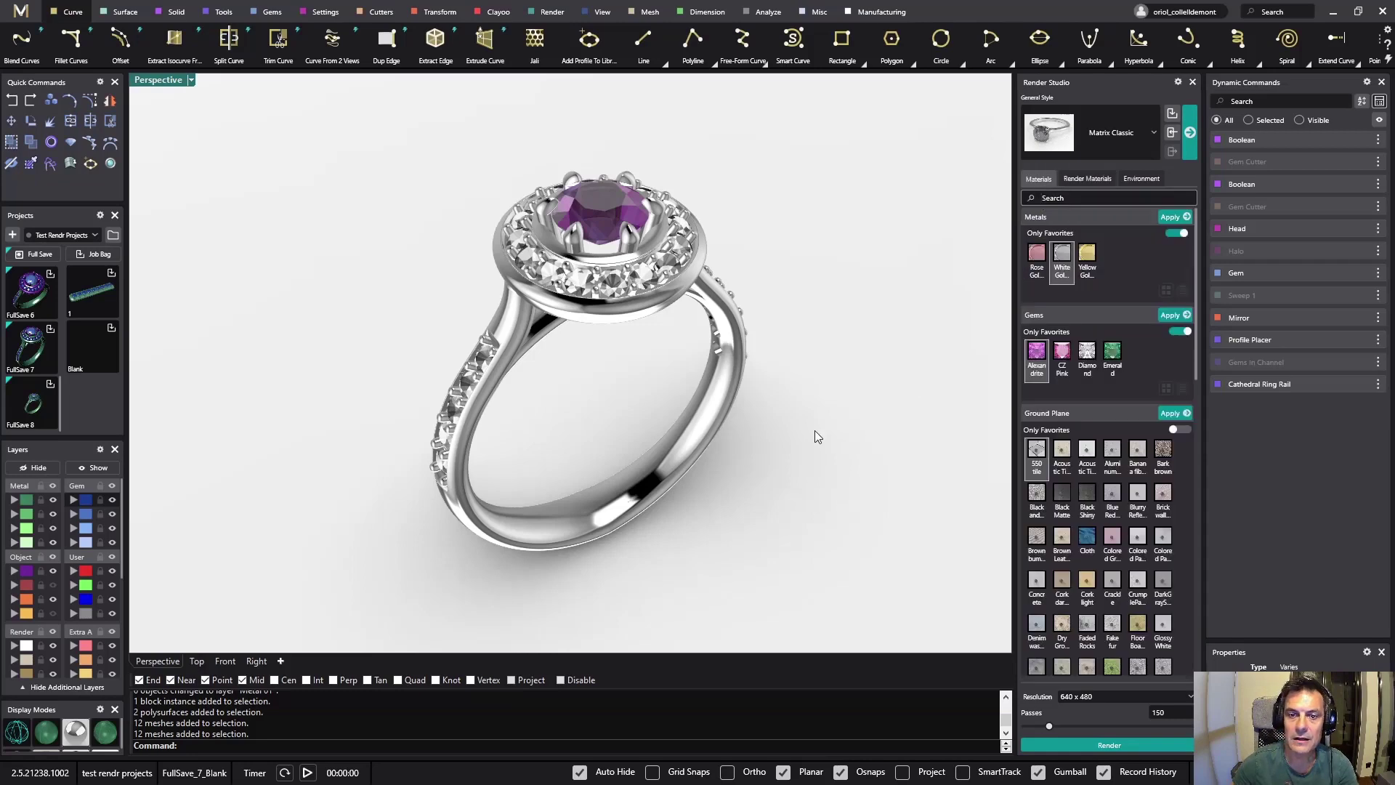
# Apply the Yellow Gold material to all objects on the first metal layer, the ring shank and its prongs.
pyautogui.moveTo(813, 430); pyautogui.dragTo(796, 404, button='right')
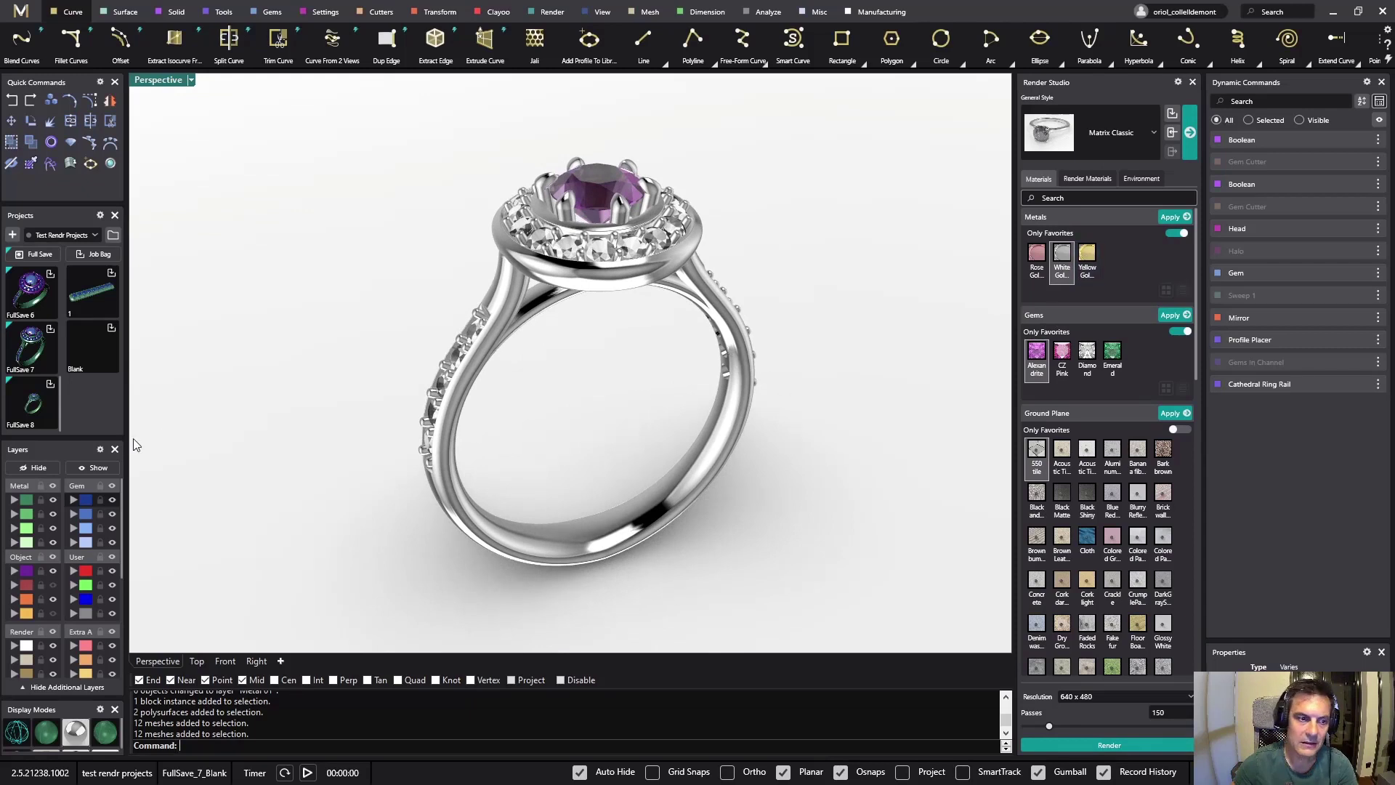
pyautogui.click(26, 516)
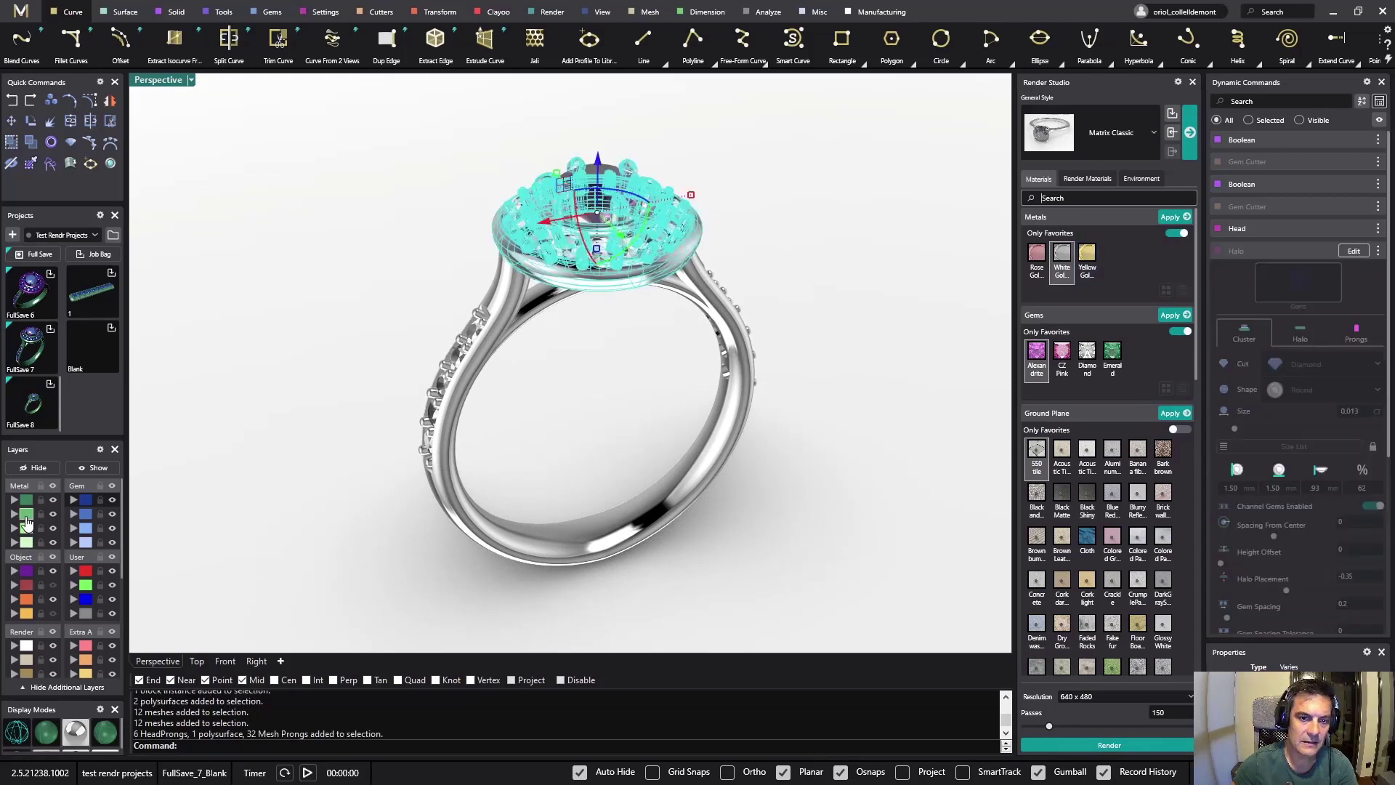
pyautogui.click(310, 483)
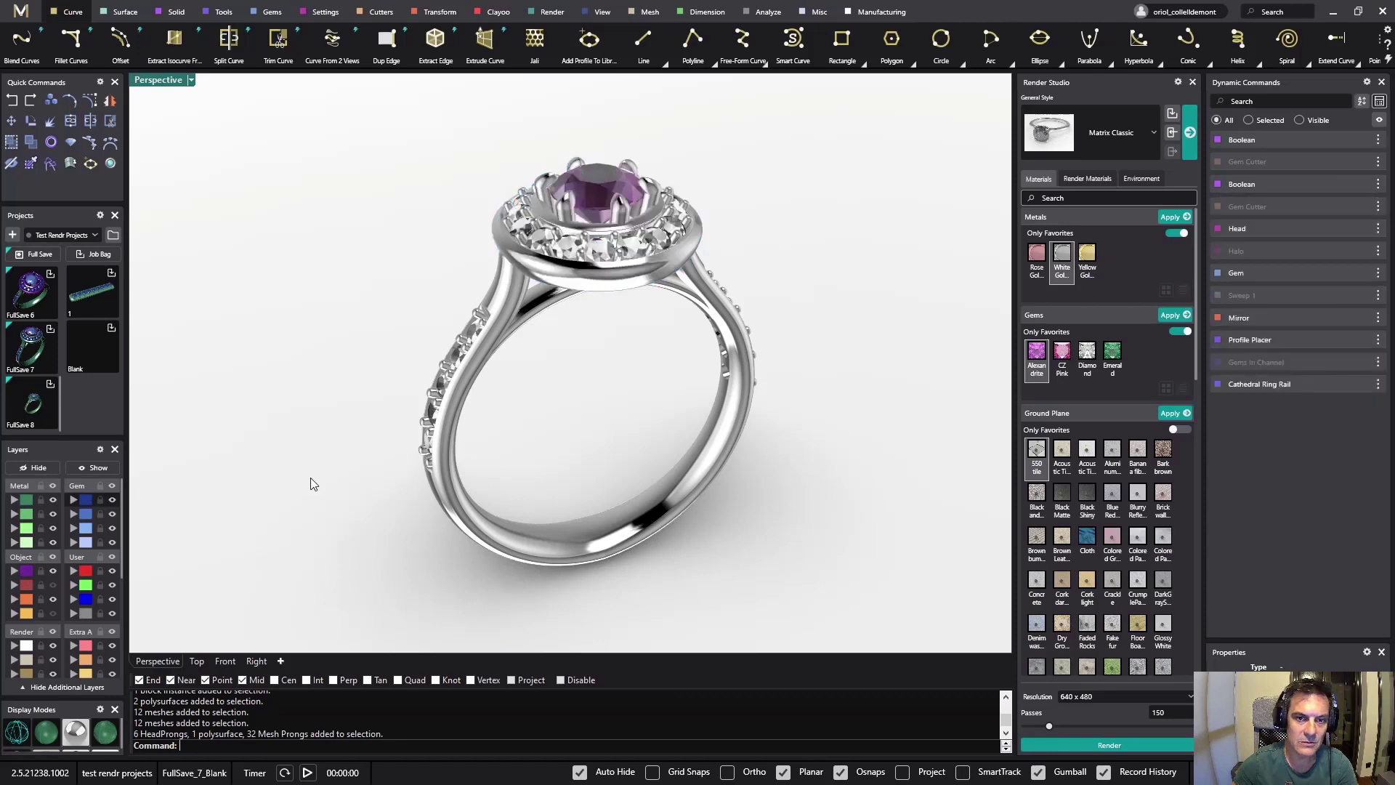
pyautogui.click(27, 503)
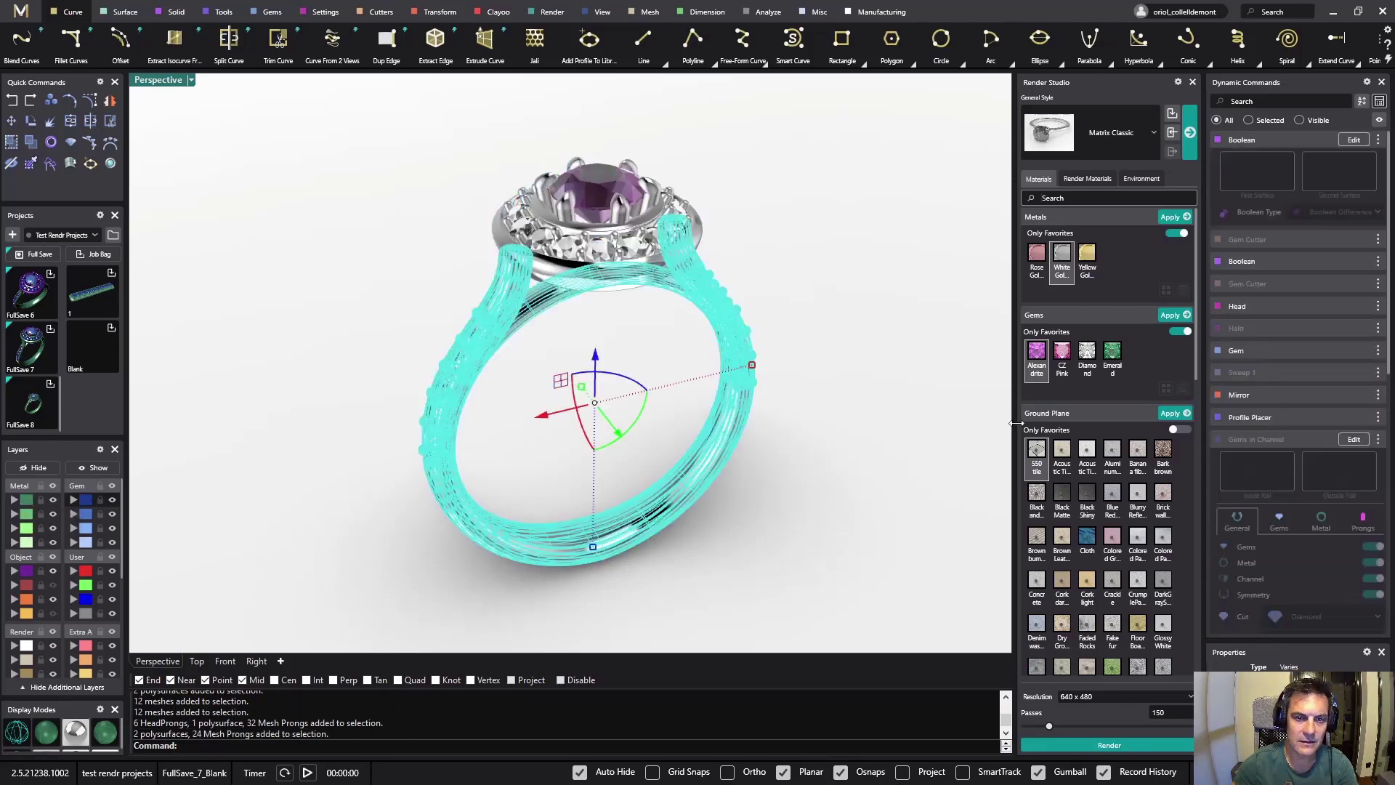
pyautogui.click(1087, 258)
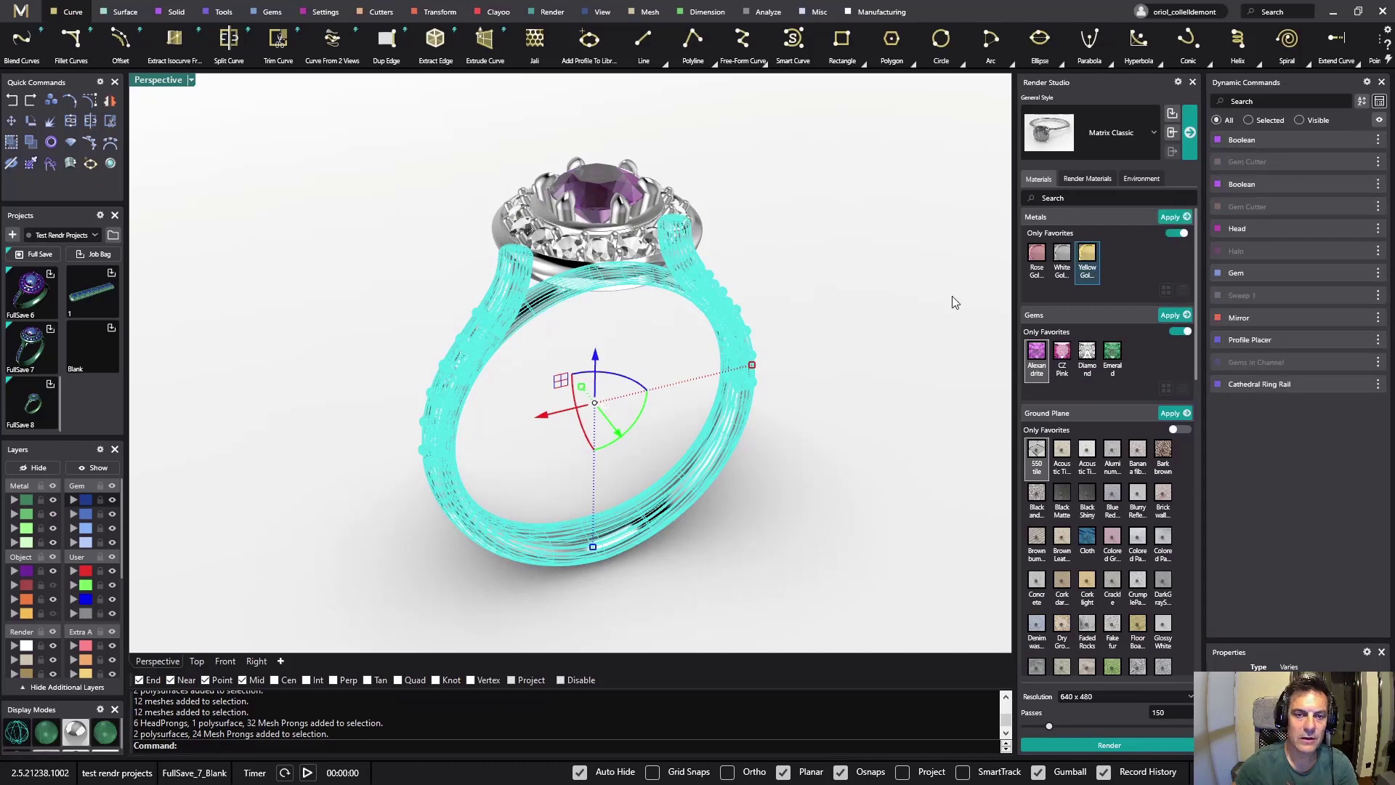
pyautogui.click(908, 338)
pyautogui.moveTo(909, 339); pyautogui.dragTo(581, 445, button='right')
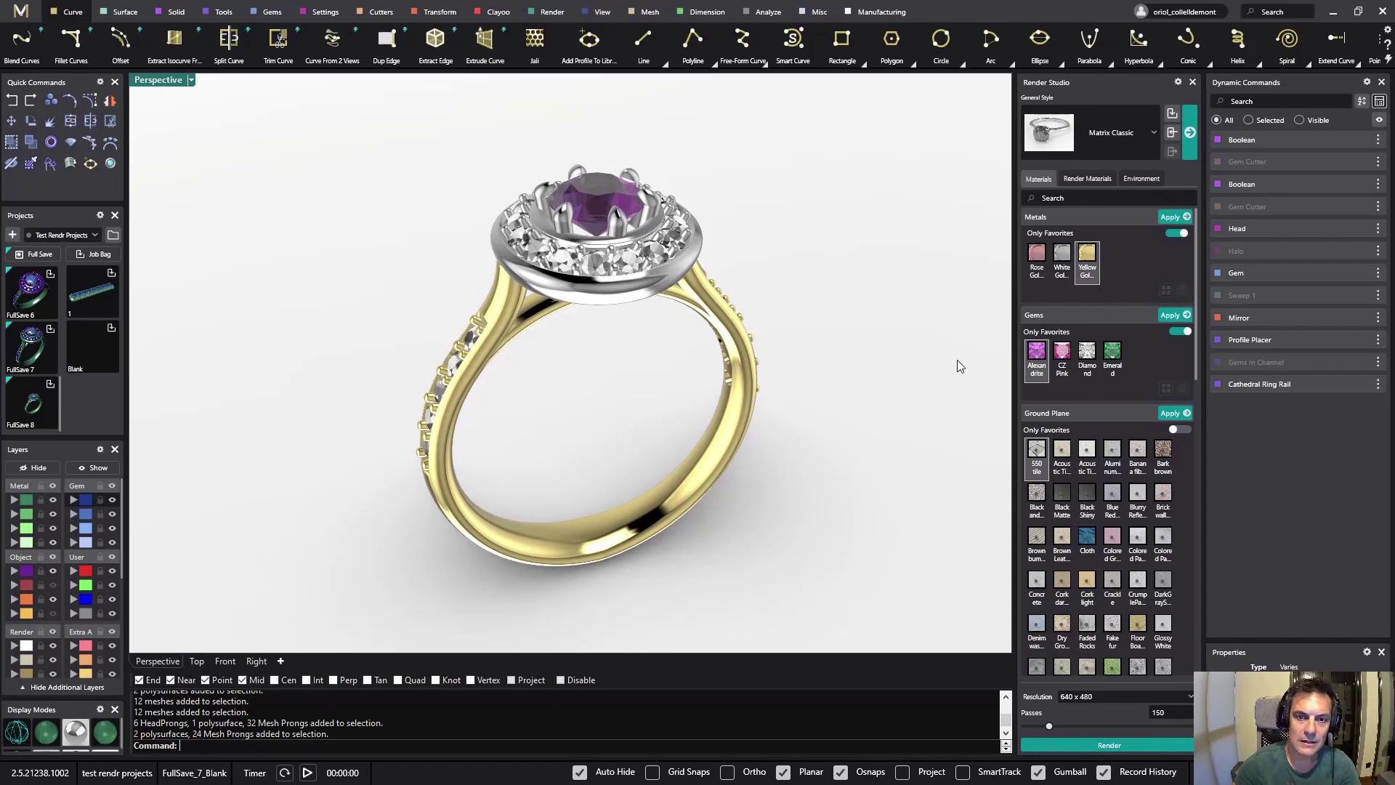
pyautogui.moveTo(908, 381); pyautogui.dragTo(729, 419, button='right')
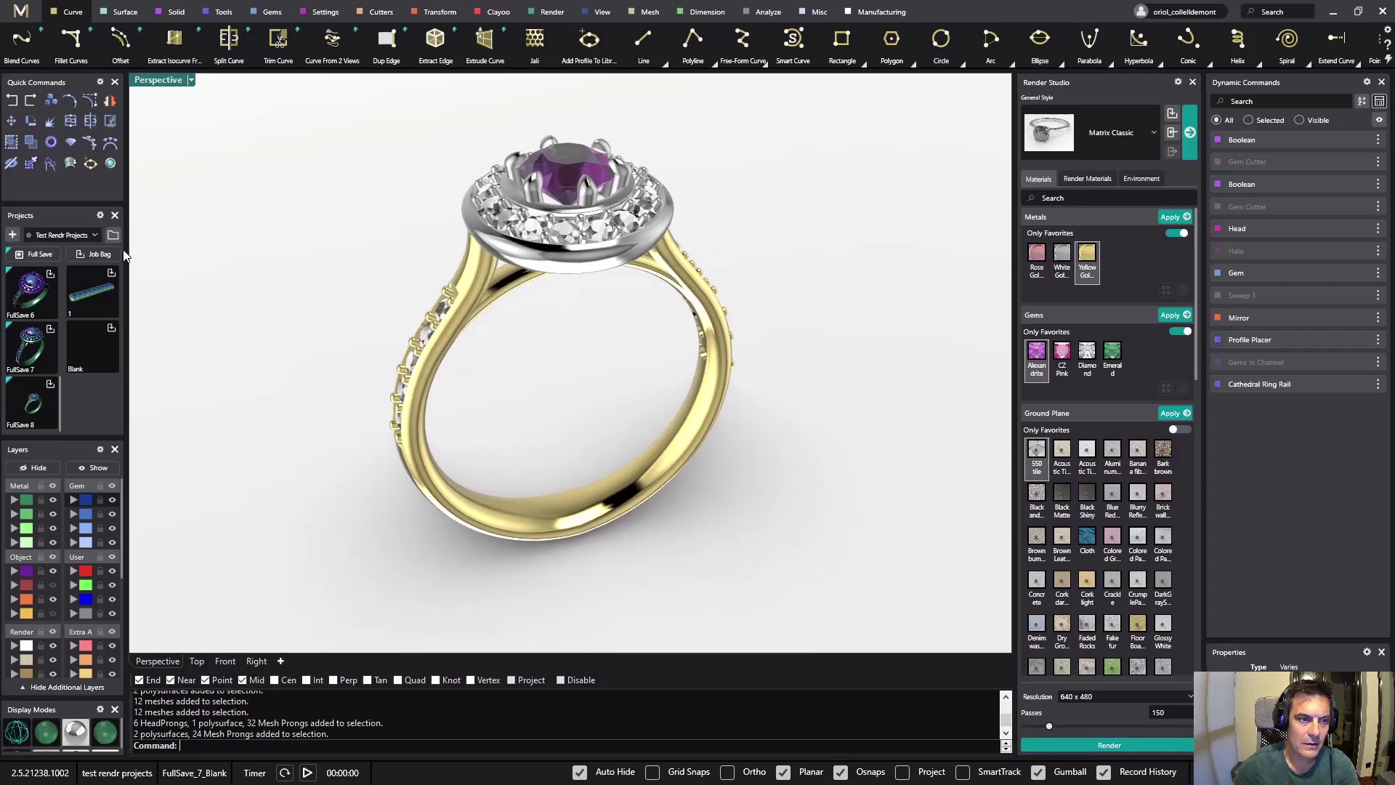
# Try enabling Save Render To Shared Render Folder in the Render Studio preferences, turn it back off and close the preferences.
pyautogui.click(1178, 82)
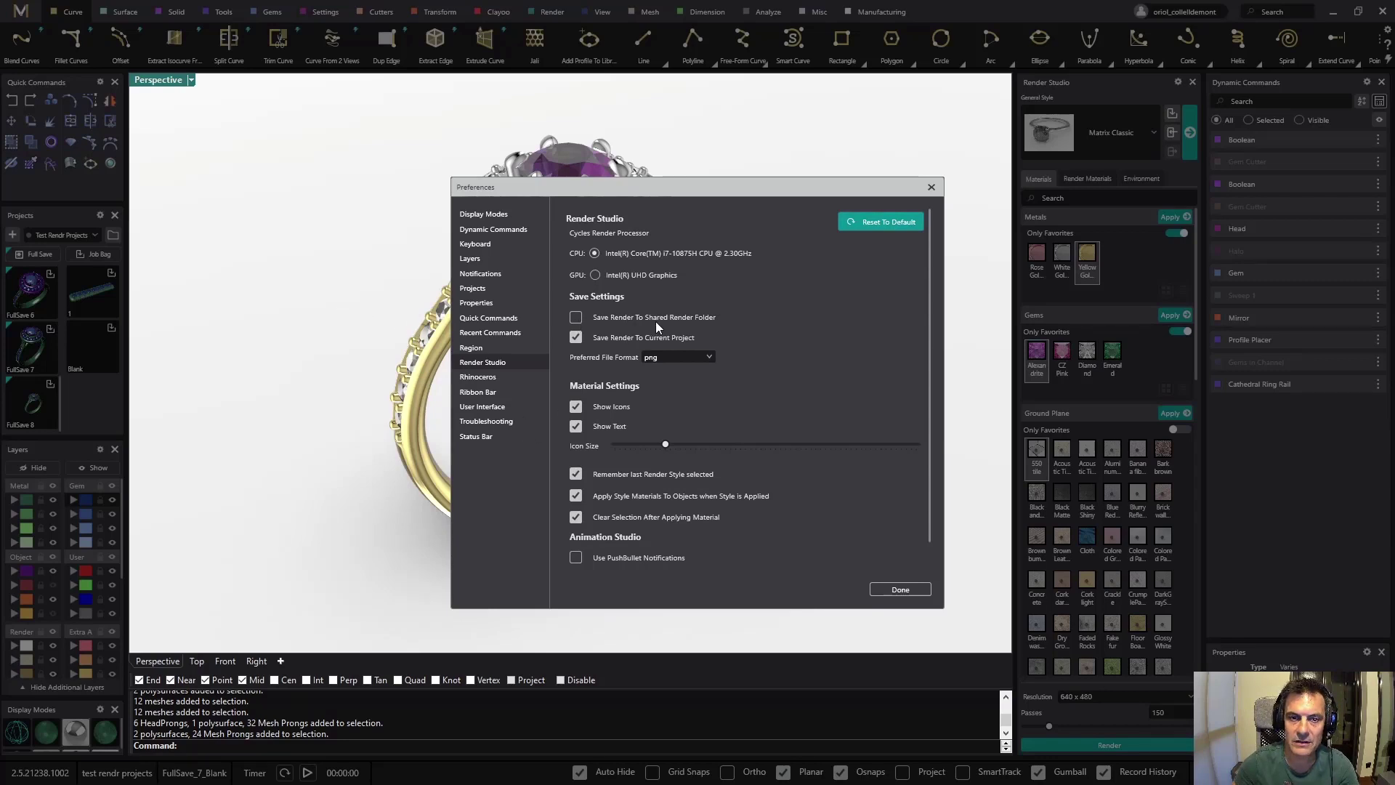
pyautogui.click(576, 317)
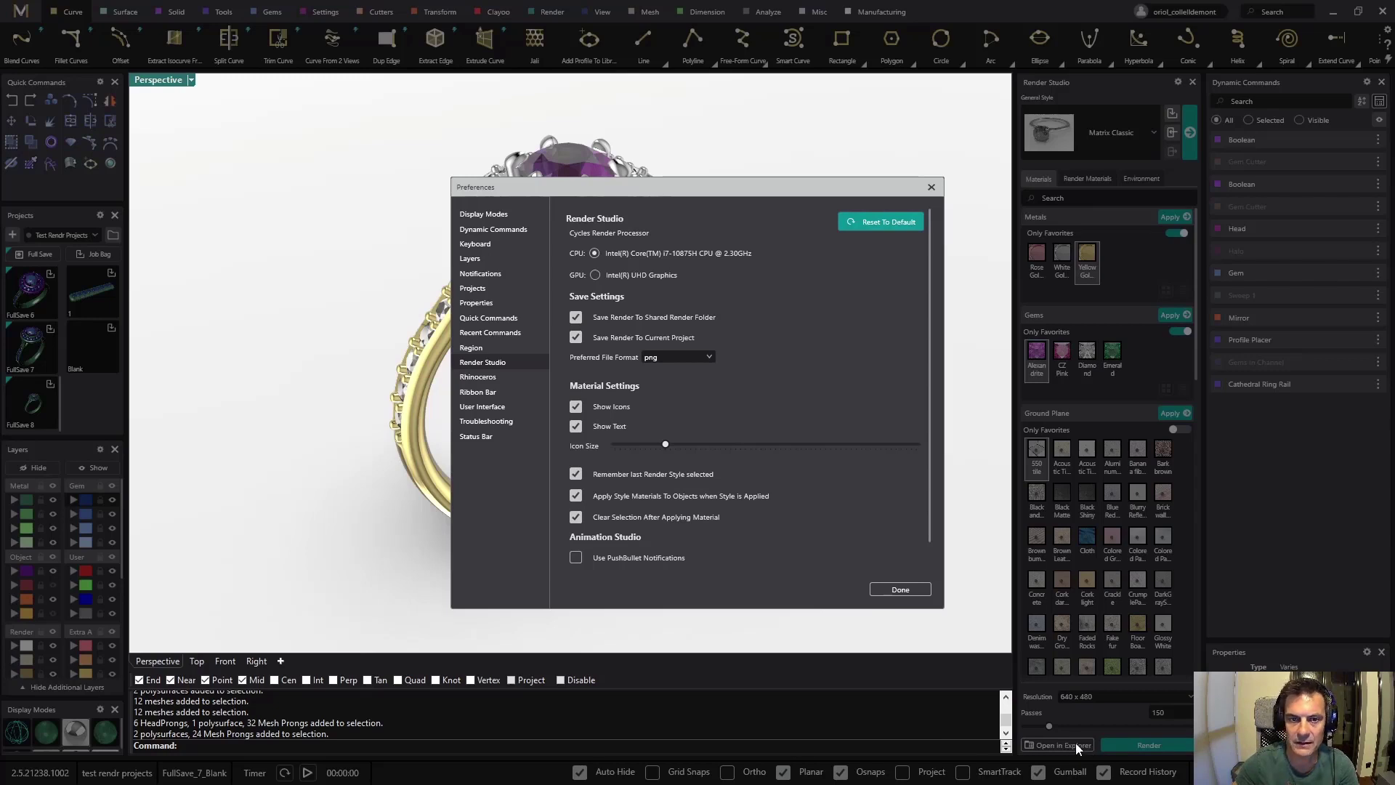
pyautogui.click(576, 317)
pyautogui.moveTo(788, 187)
pyautogui.mouseDown()
pyautogui.moveTo(800, 212)
pyautogui.moveTo(790, 186)
pyautogui.mouseUp()
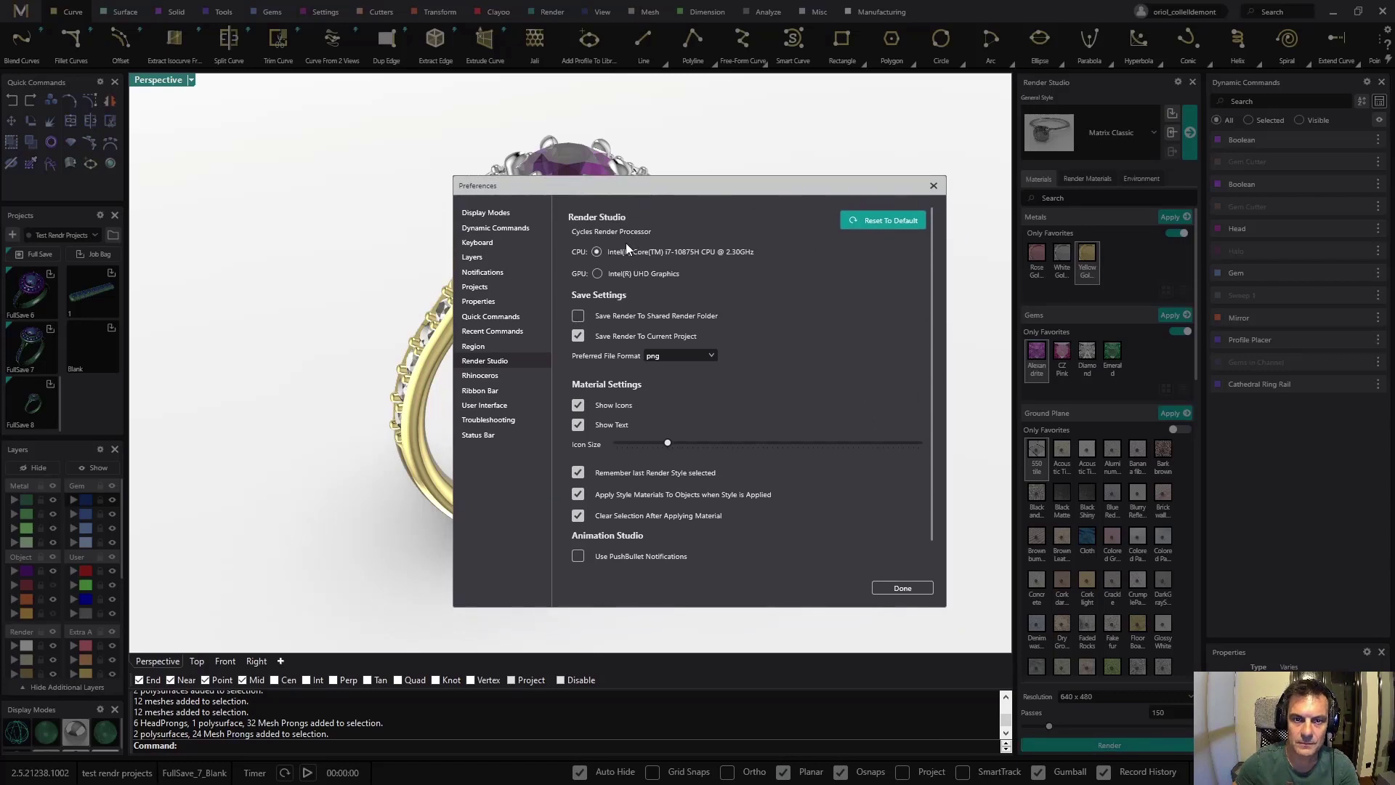
pyautogui.click(903, 589)
# Render the two-tone ring at 640 x 480 with 150 passes and close the render window.
pyautogui.click(1123, 746)
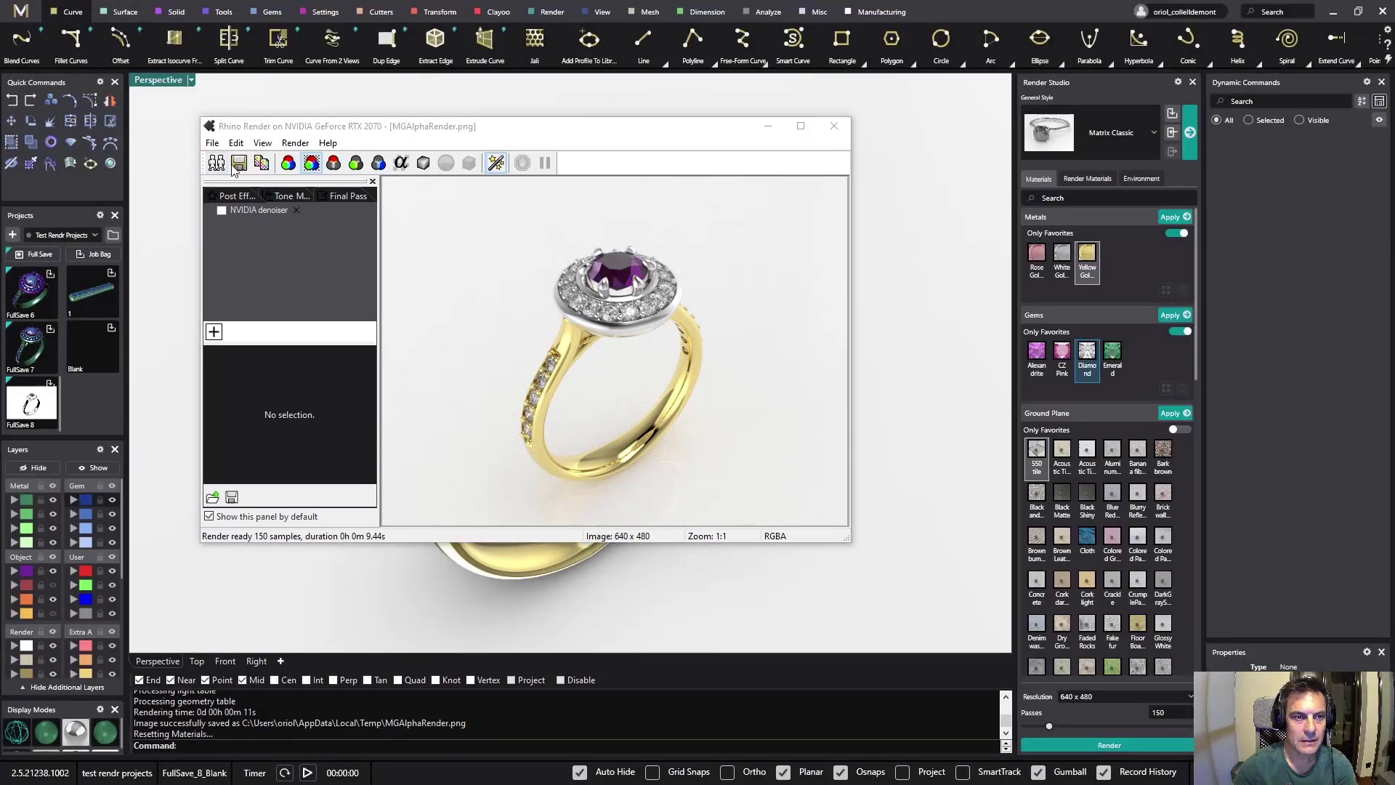
pyautogui.click(835, 131)
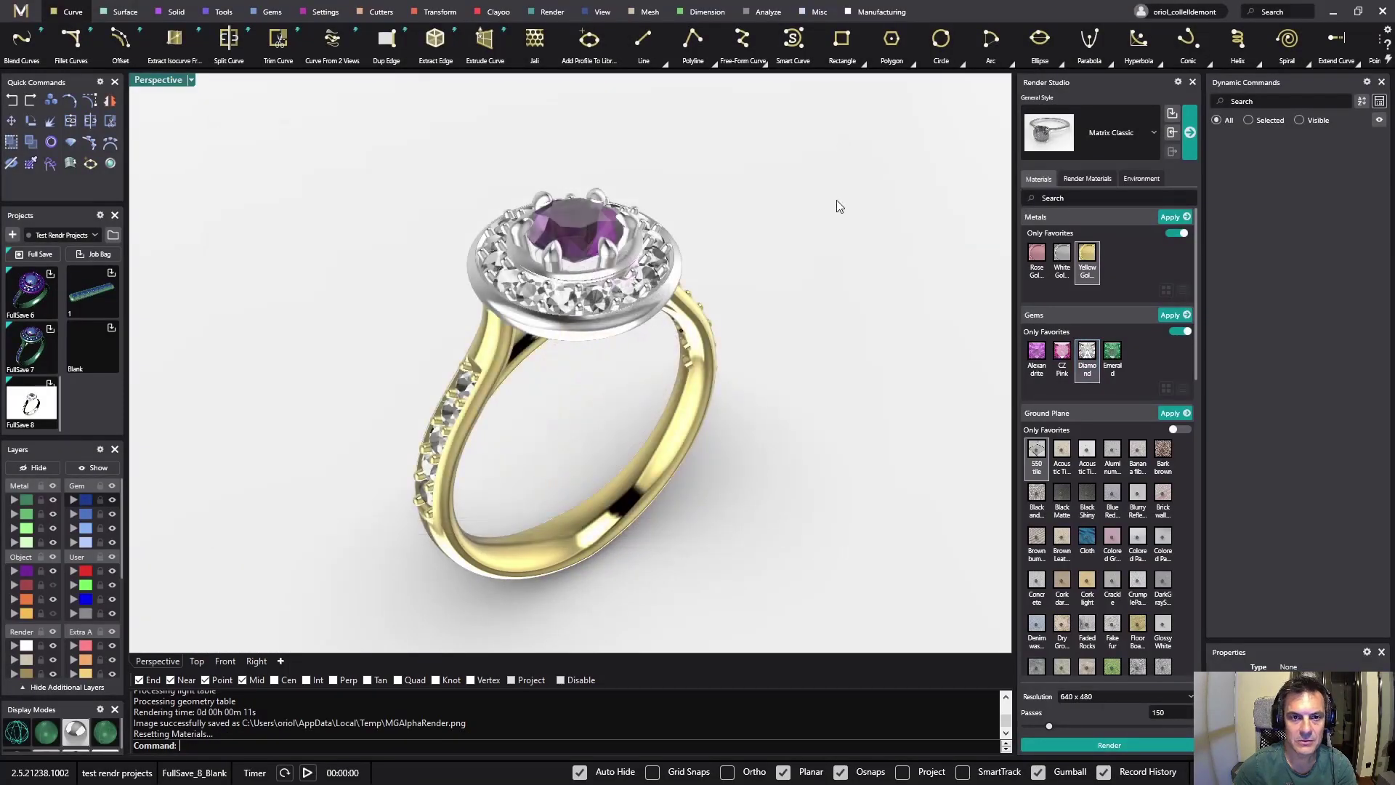
# Find the newest render, 20-29-32, among the Test Rendr Projects files and view it at full size.
pyautogui.click(113, 238)
pyautogui.click(162, 268)
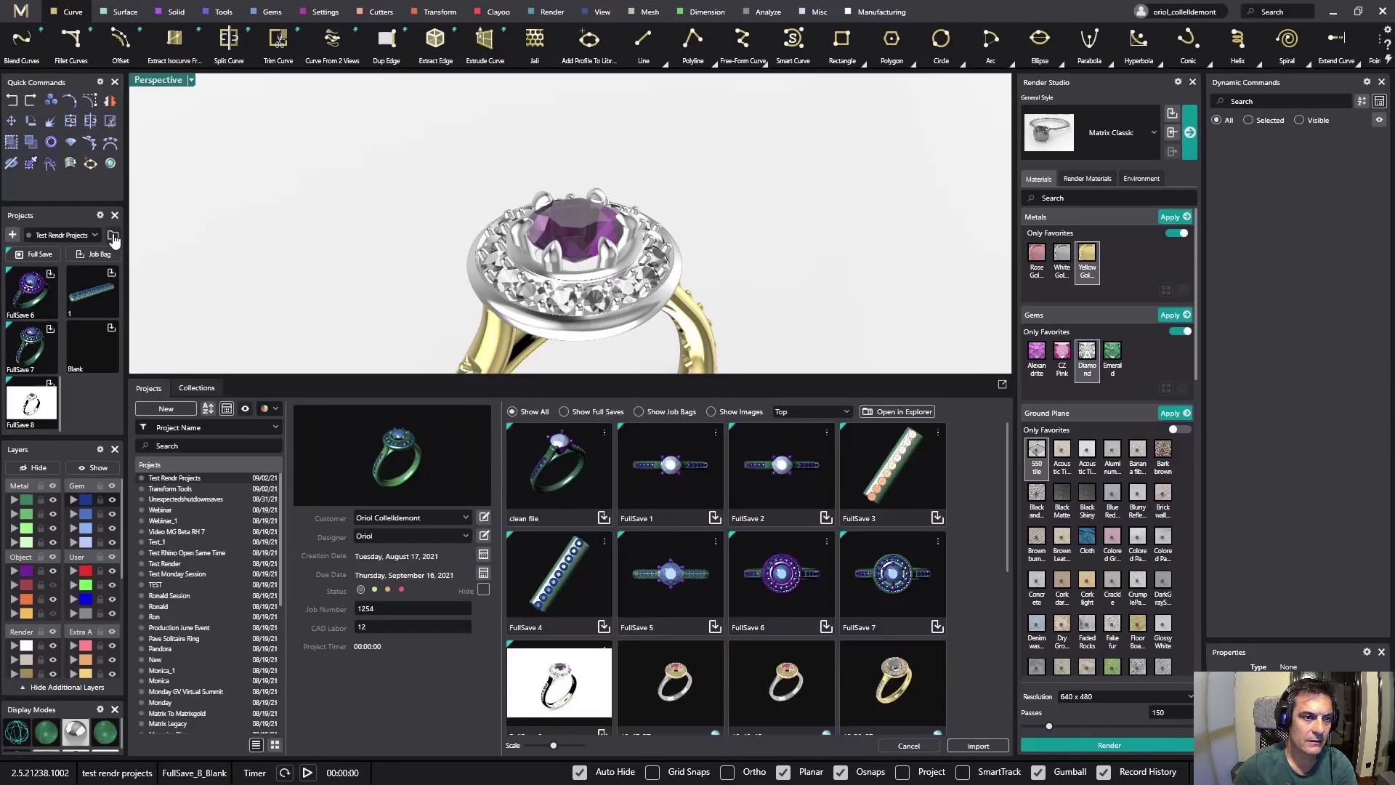
pyautogui.scroll(-2, 636, 534)
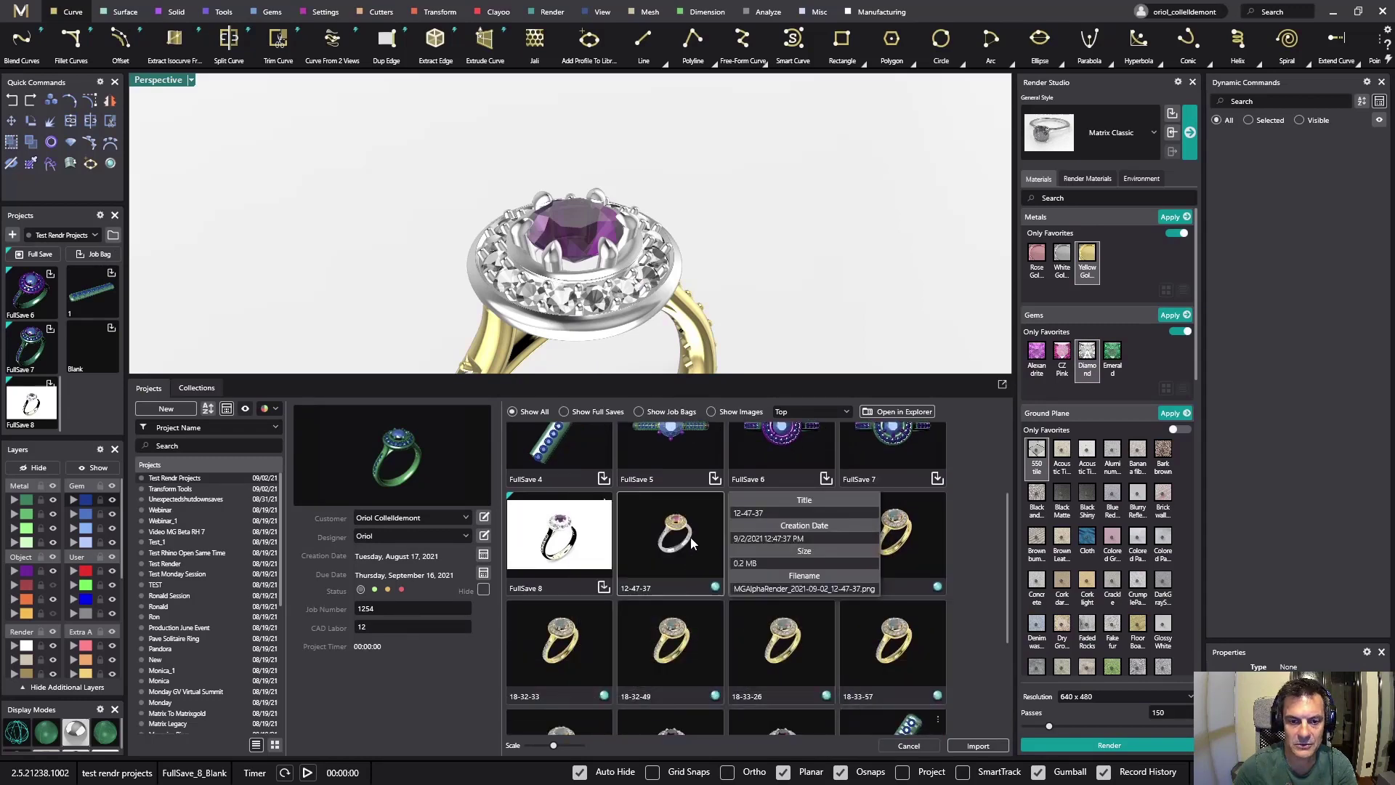
pyautogui.scroll(-2, 651, 586)
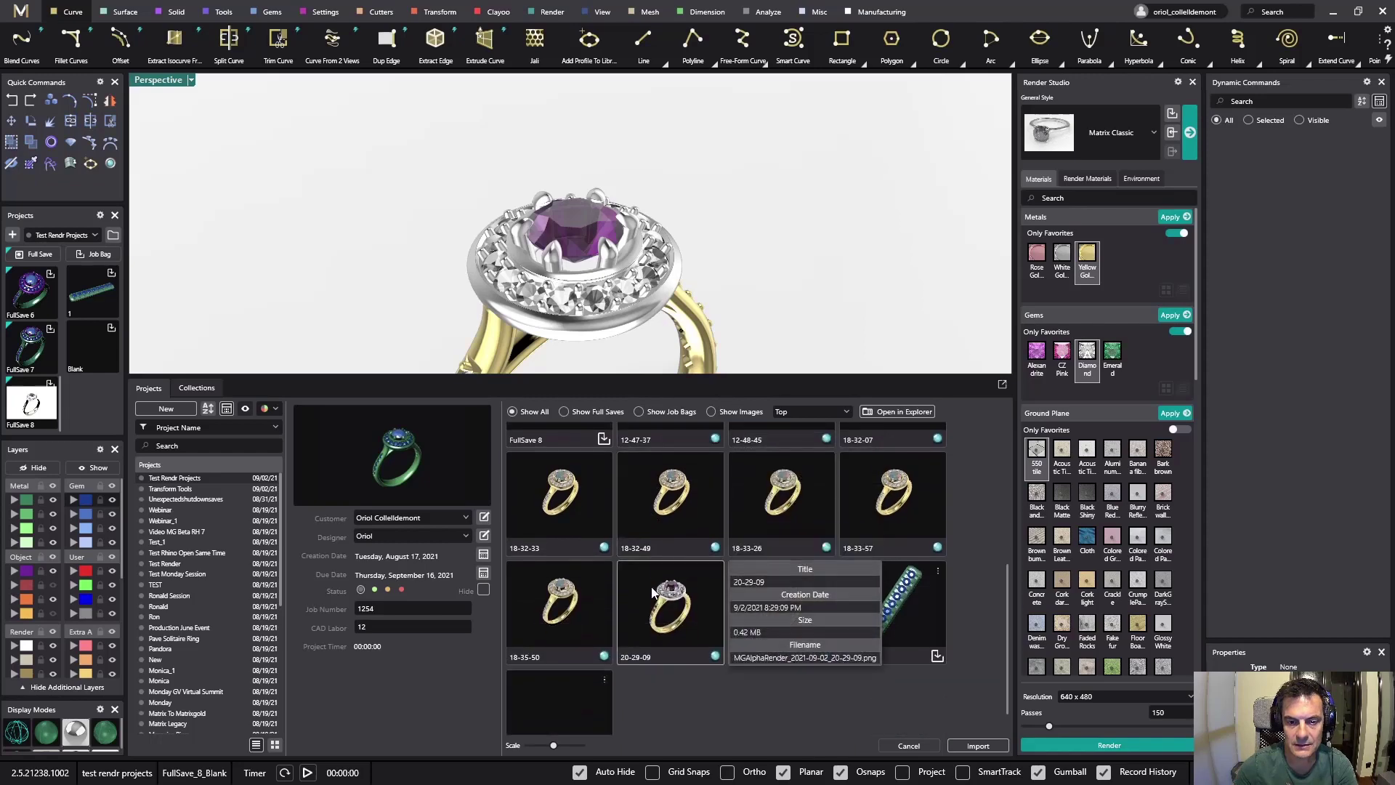
pyautogui.scroll(1, 656, 574)
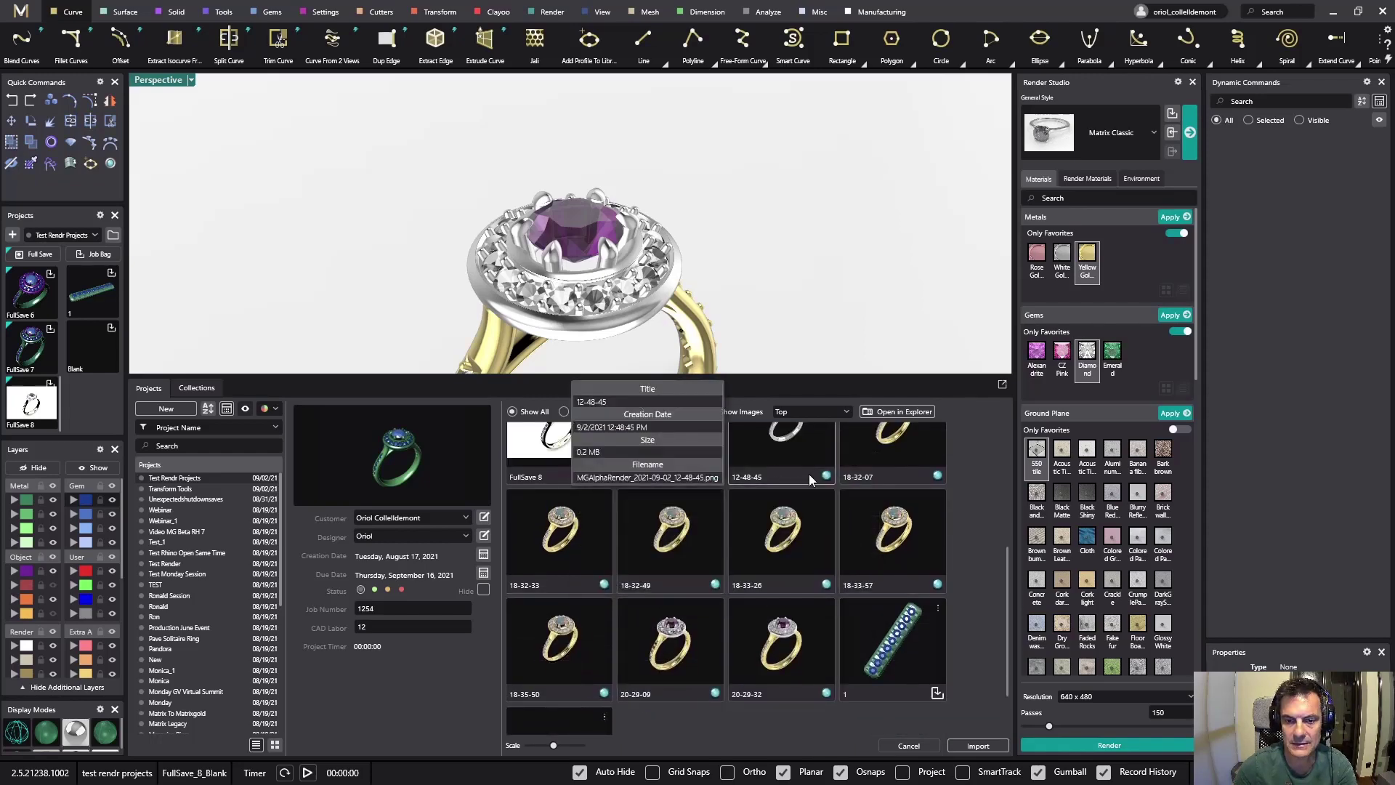
pyautogui.scroll(-1, 809, 474)
pyautogui.moveTo(765, 635)
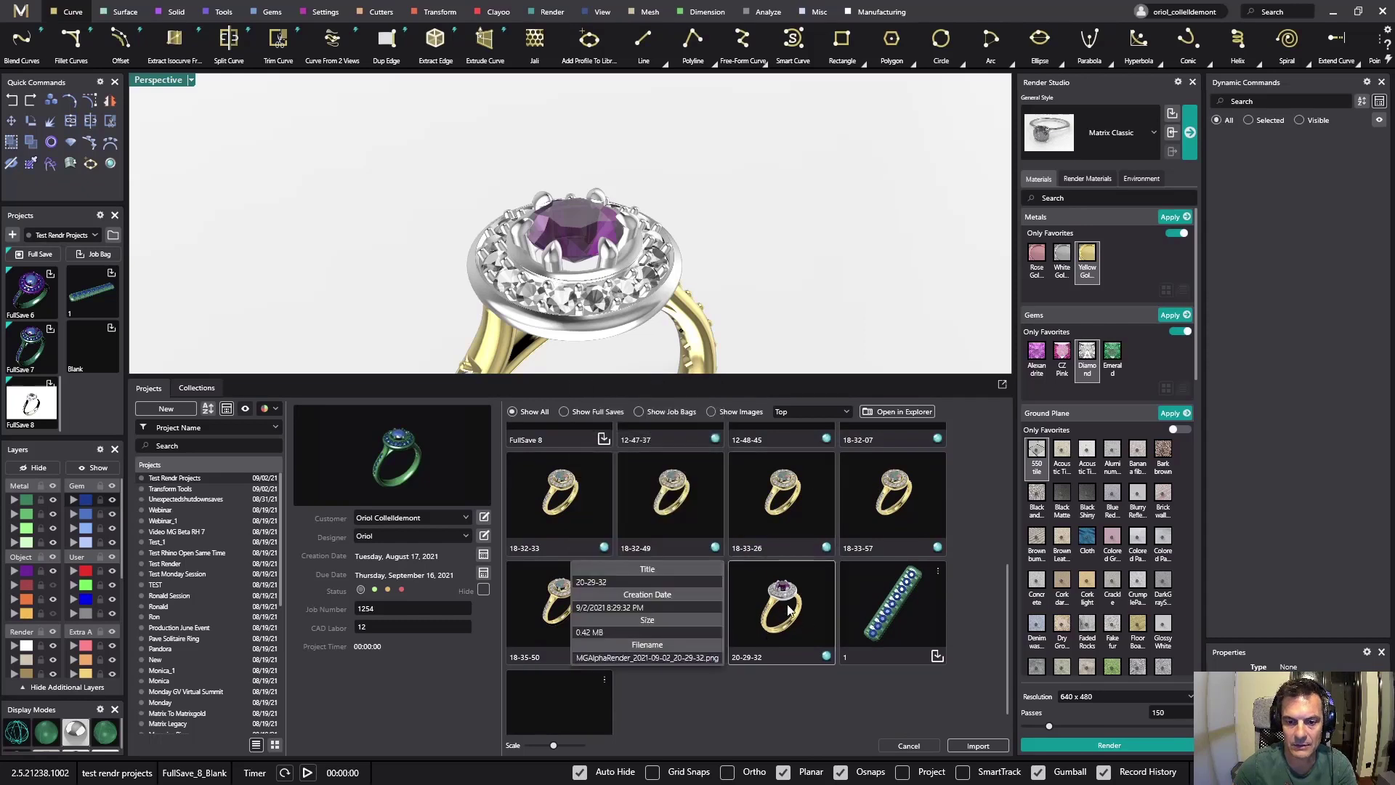
pyautogui.click(826, 657)
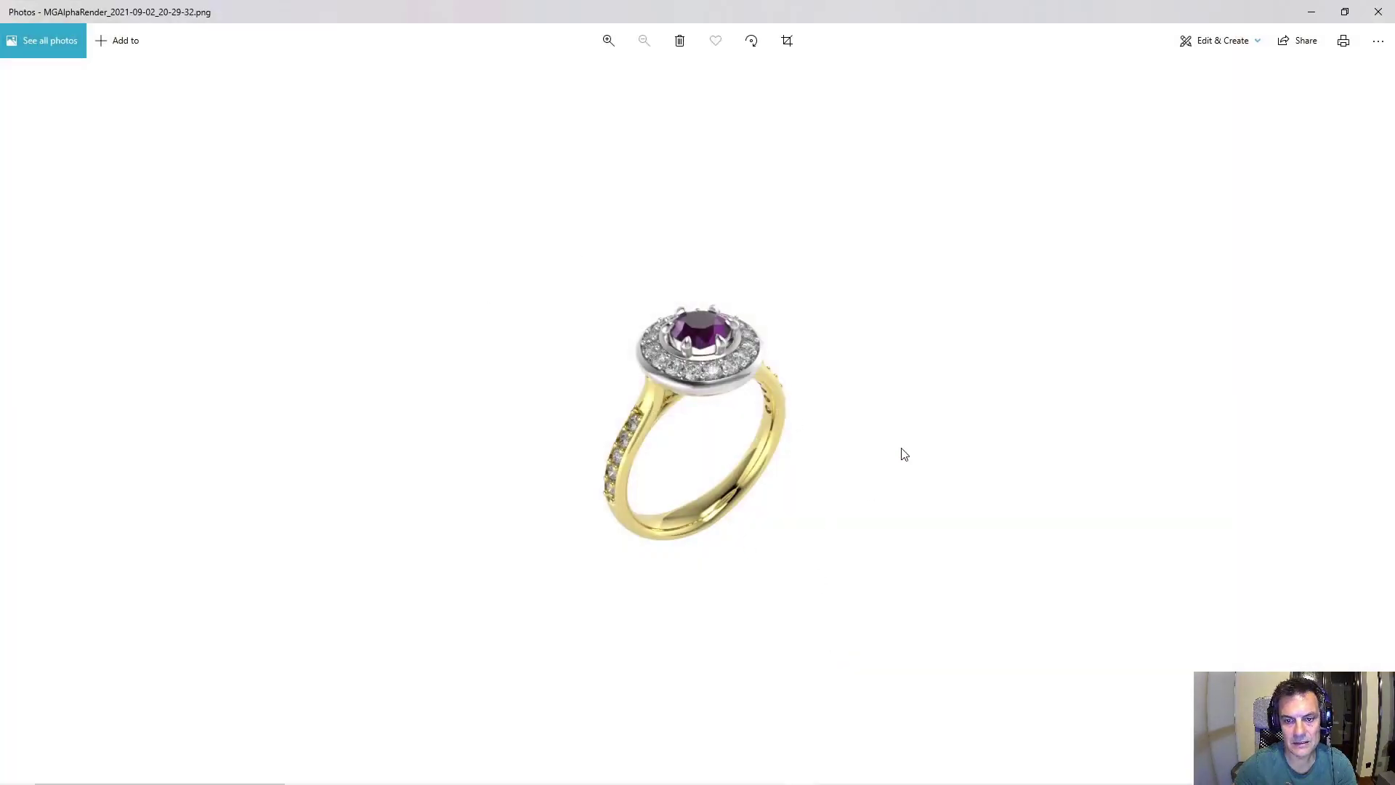
pyautogui.click(1379, 13)
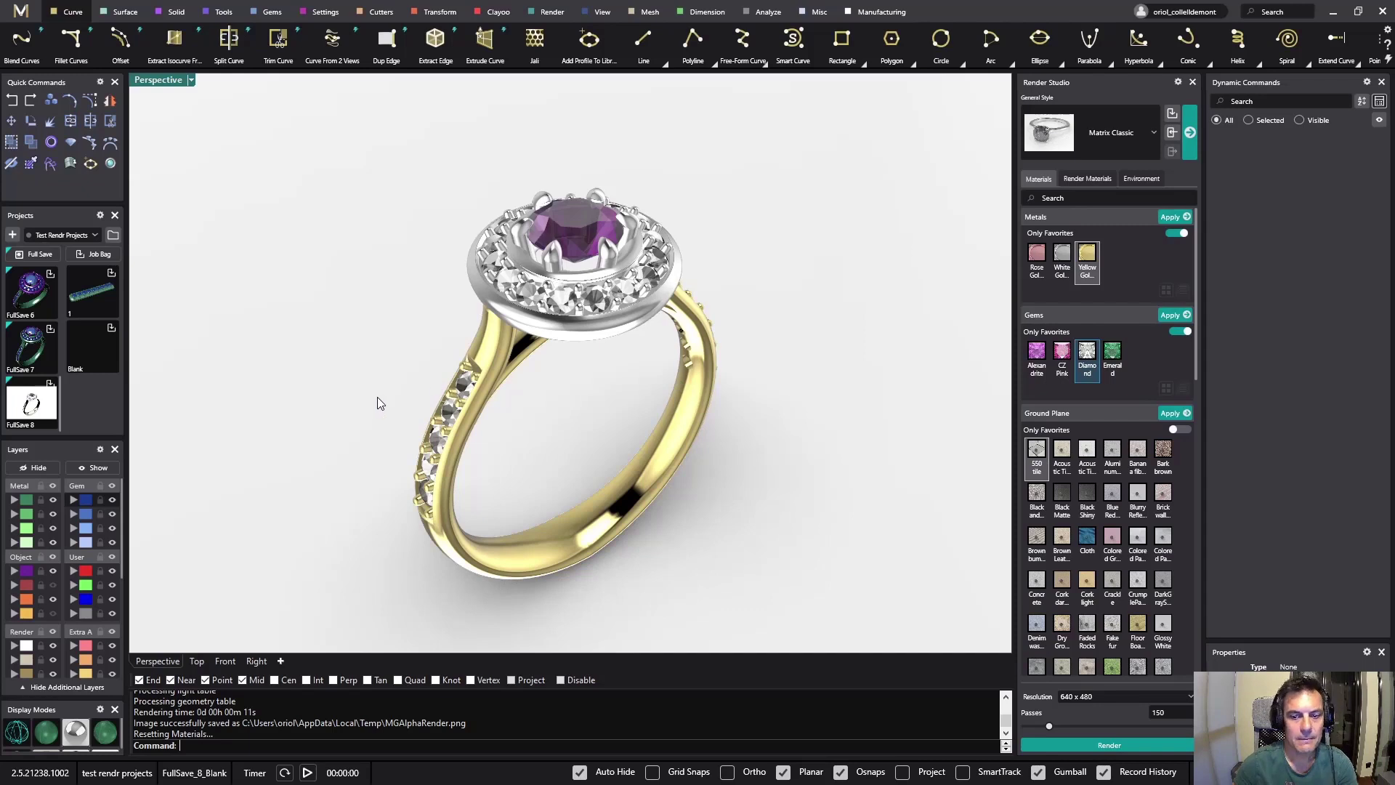
# Filter the project files to images only and view the saved render 18-33-57, returning to the ring model.
pyautogui.click(111, 237)
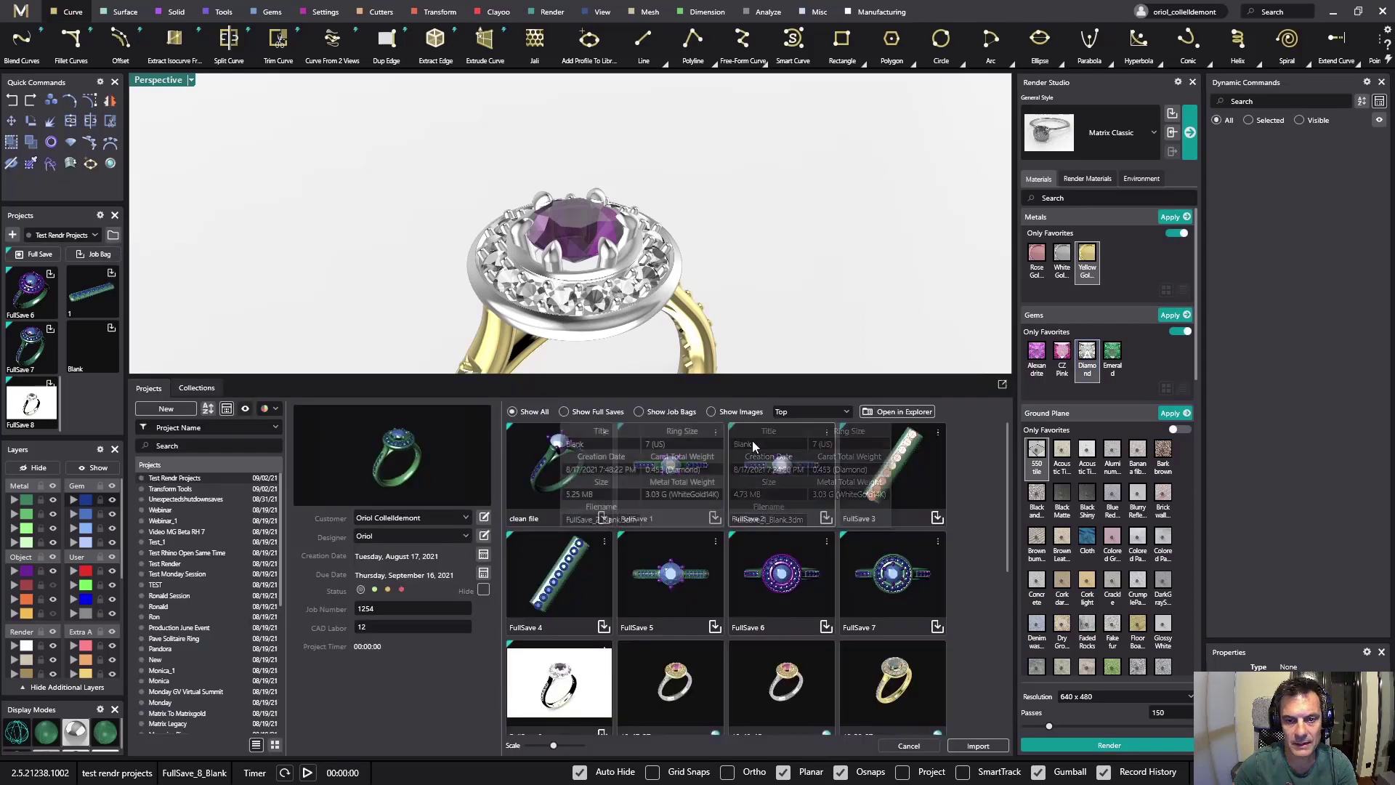
pyautogui.moveTo(779, 577)
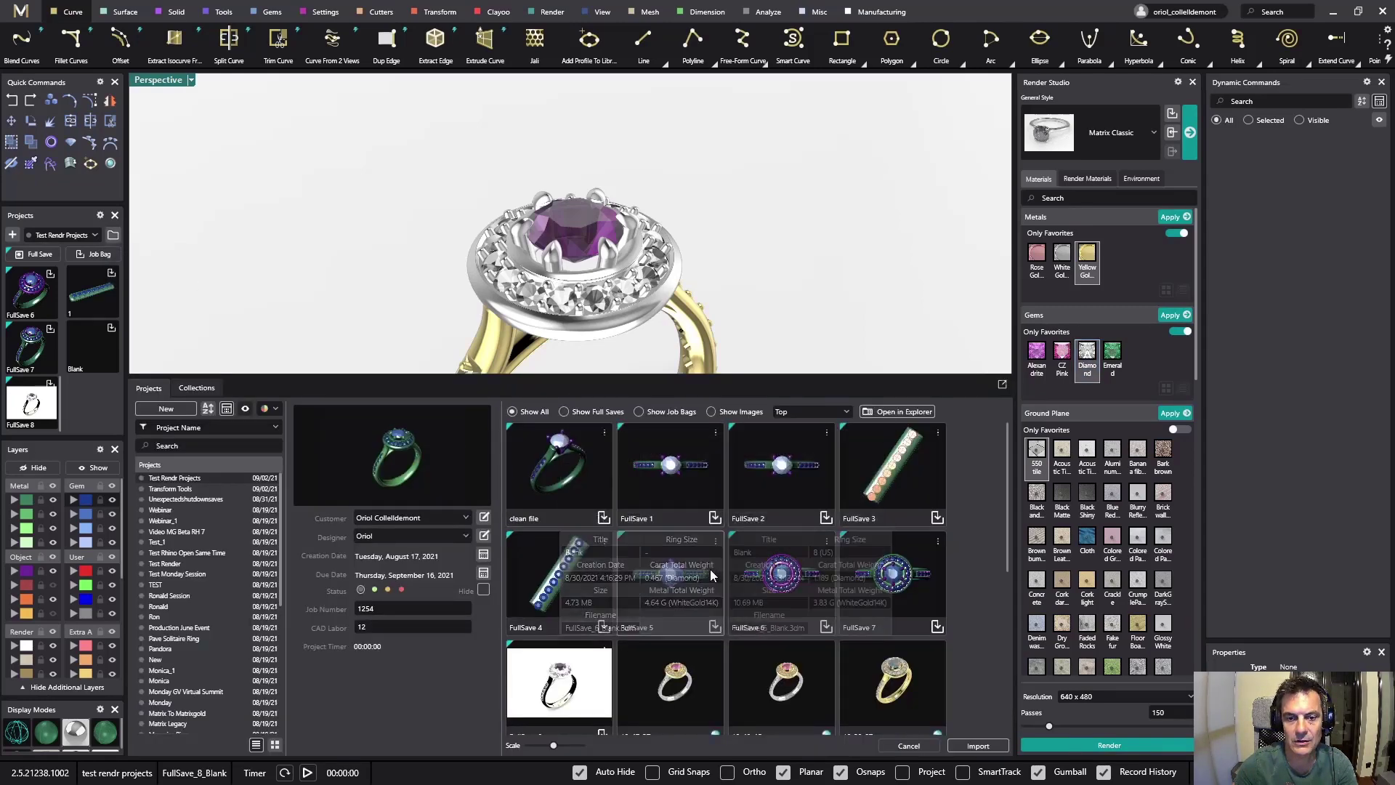
pyautogui.click(711, 412)
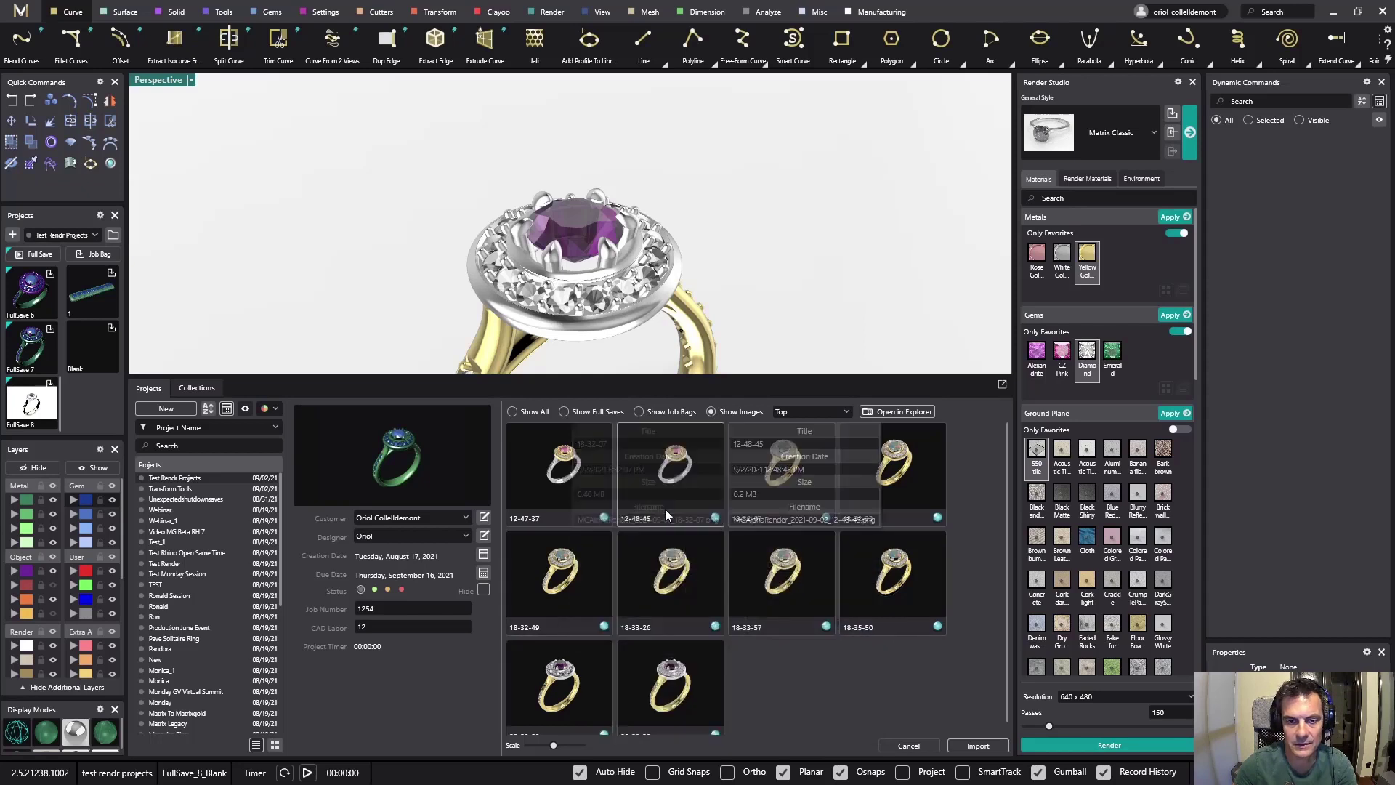
pyautogui.click(827, 626)
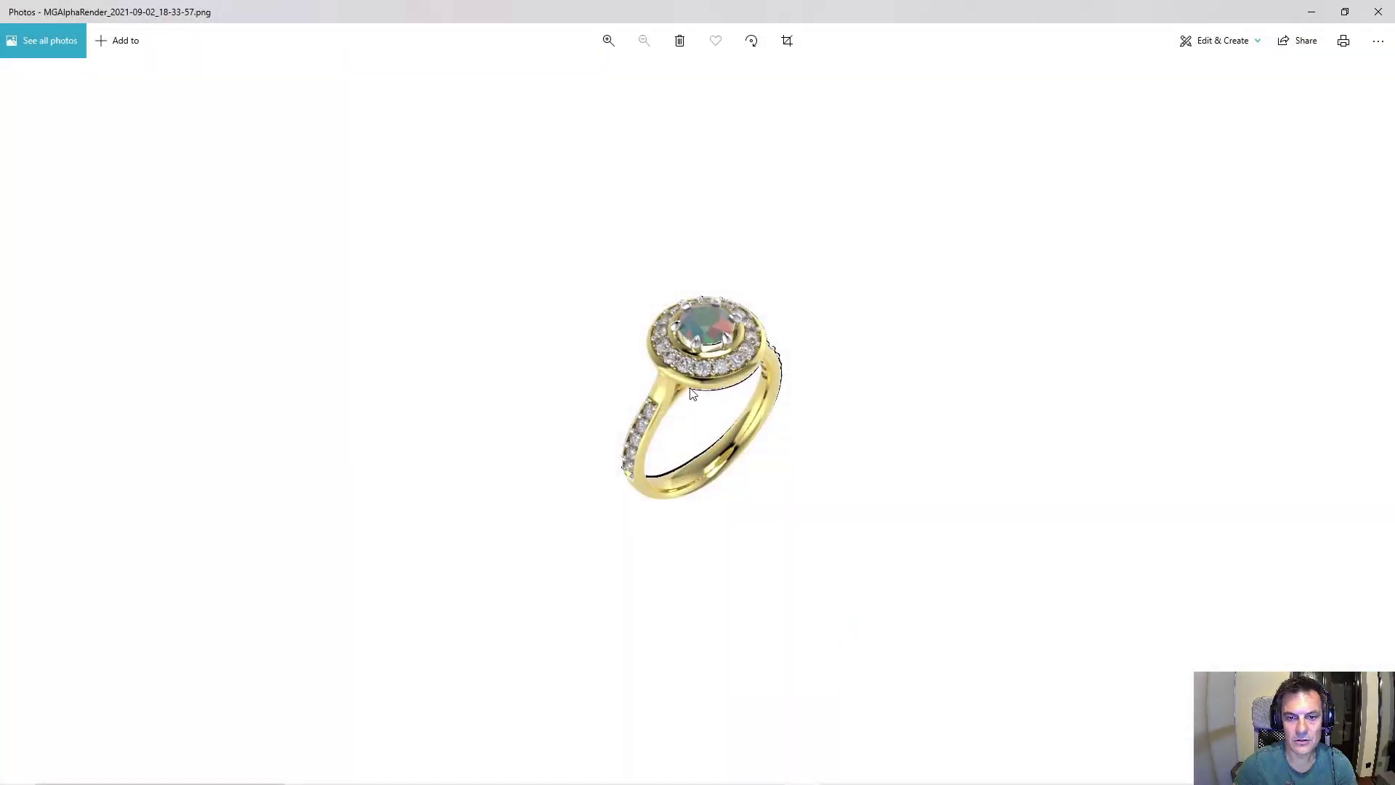
pyautogui.click(1378, 12)
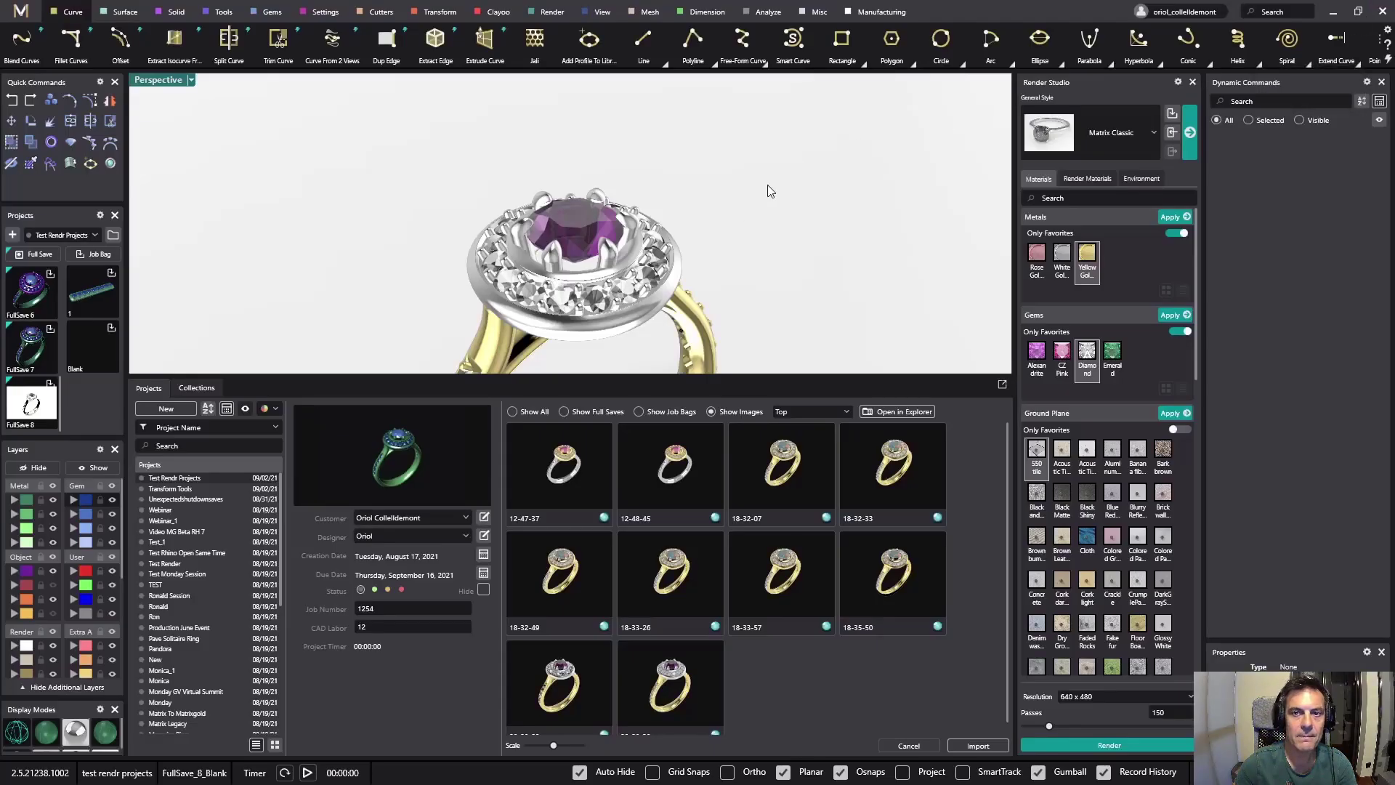
pyautogui.click(736, 214)
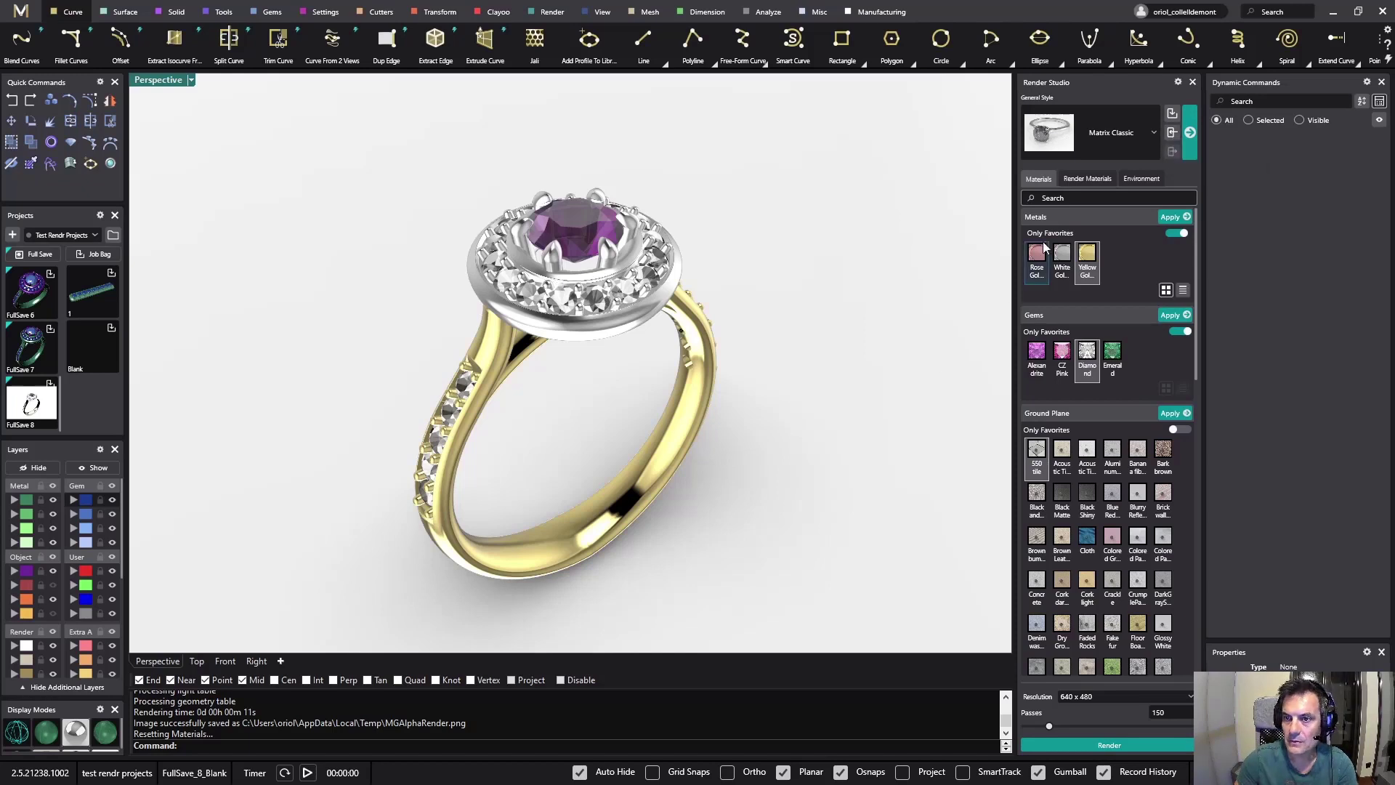
# Review the document's render materials, the HDR map reflection and lighting settings, and the backdrop settings.
pyautogui.click(1082, 178)
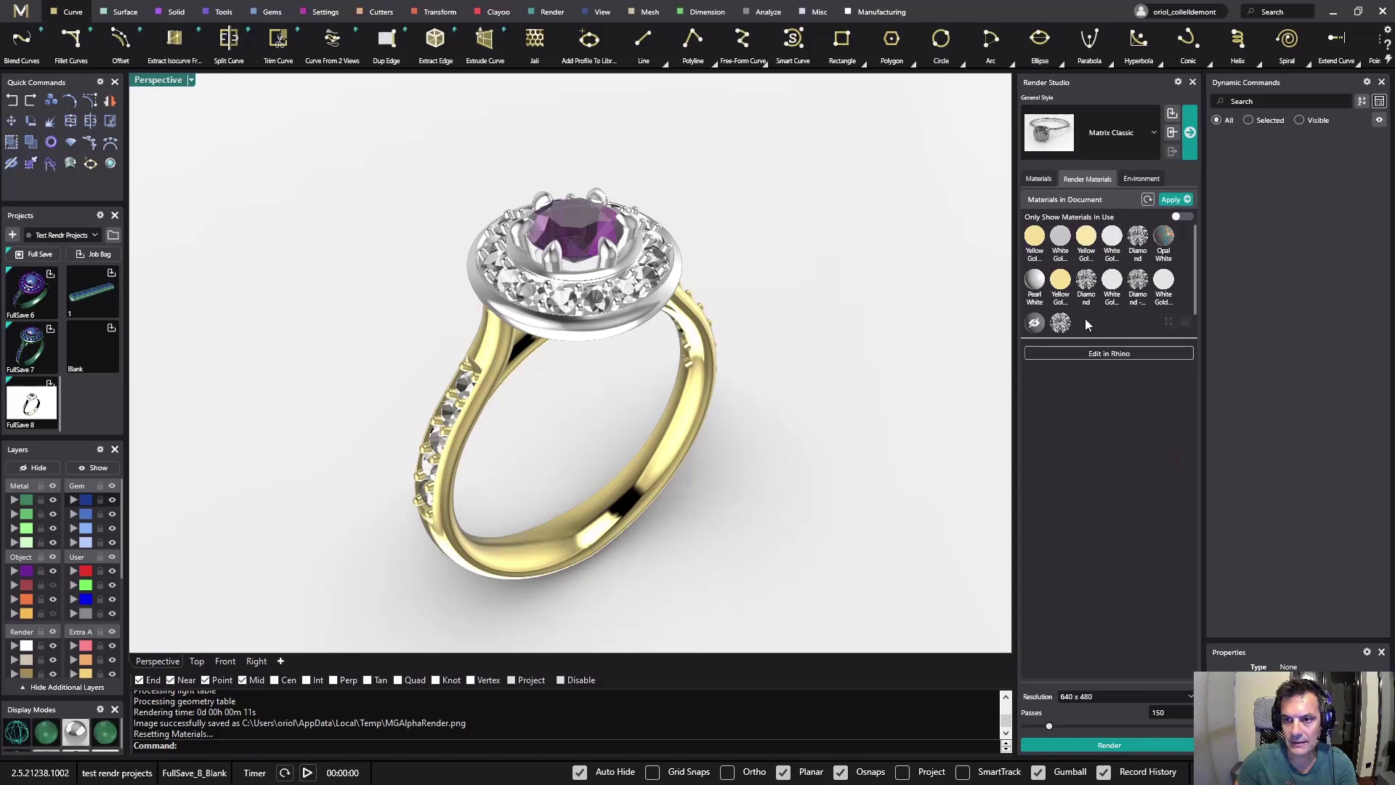
pyautogui.click(1139, 179)
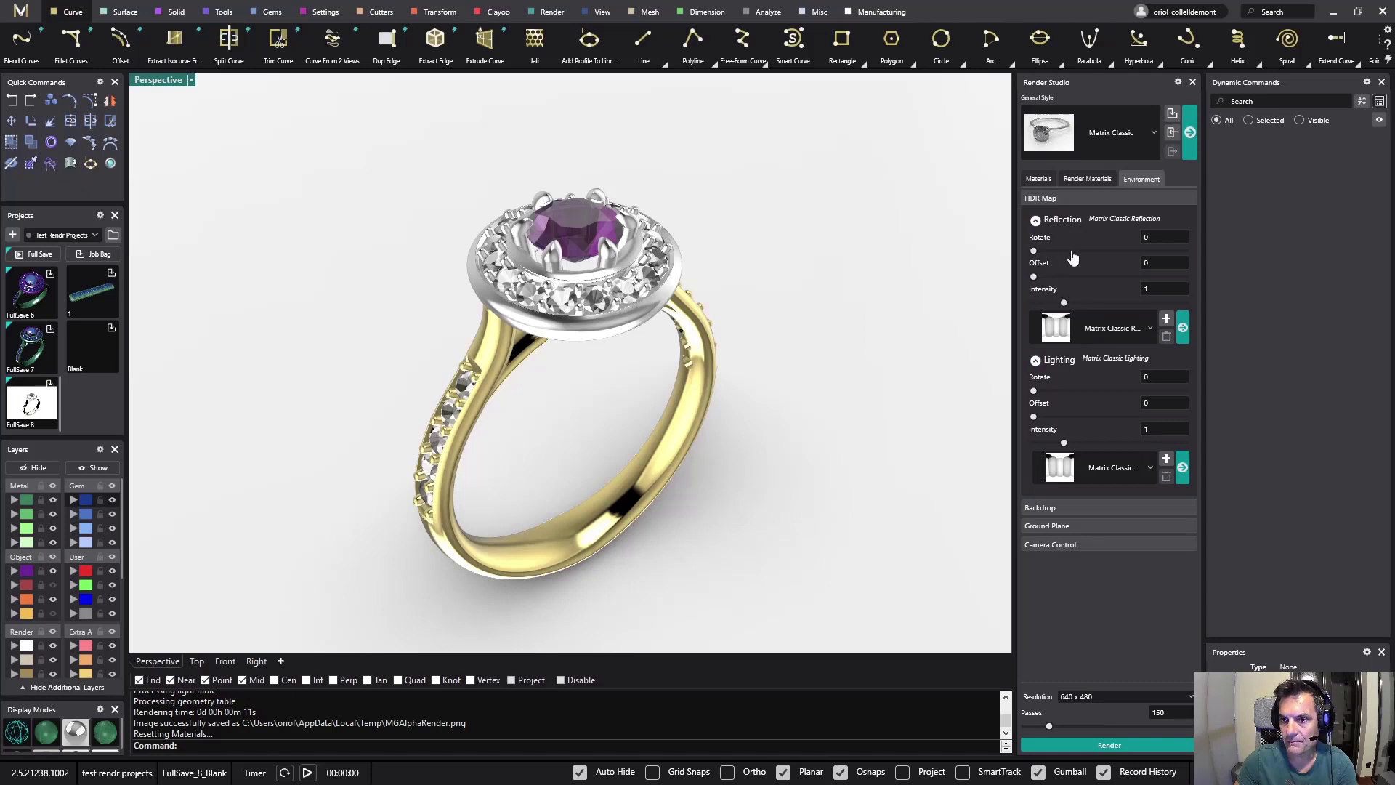
pyautogui.click(1066, 511)
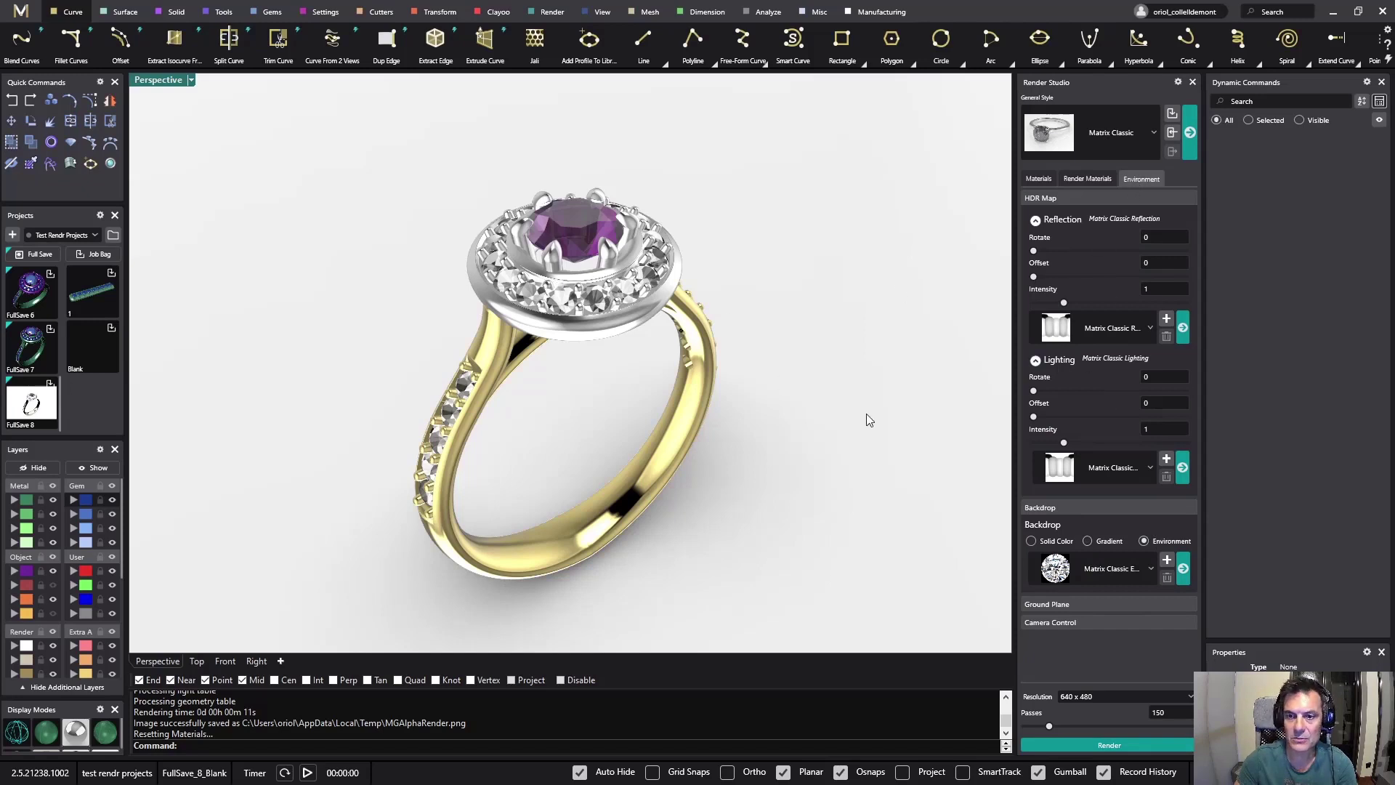
pyautogui.click(1128, 180)
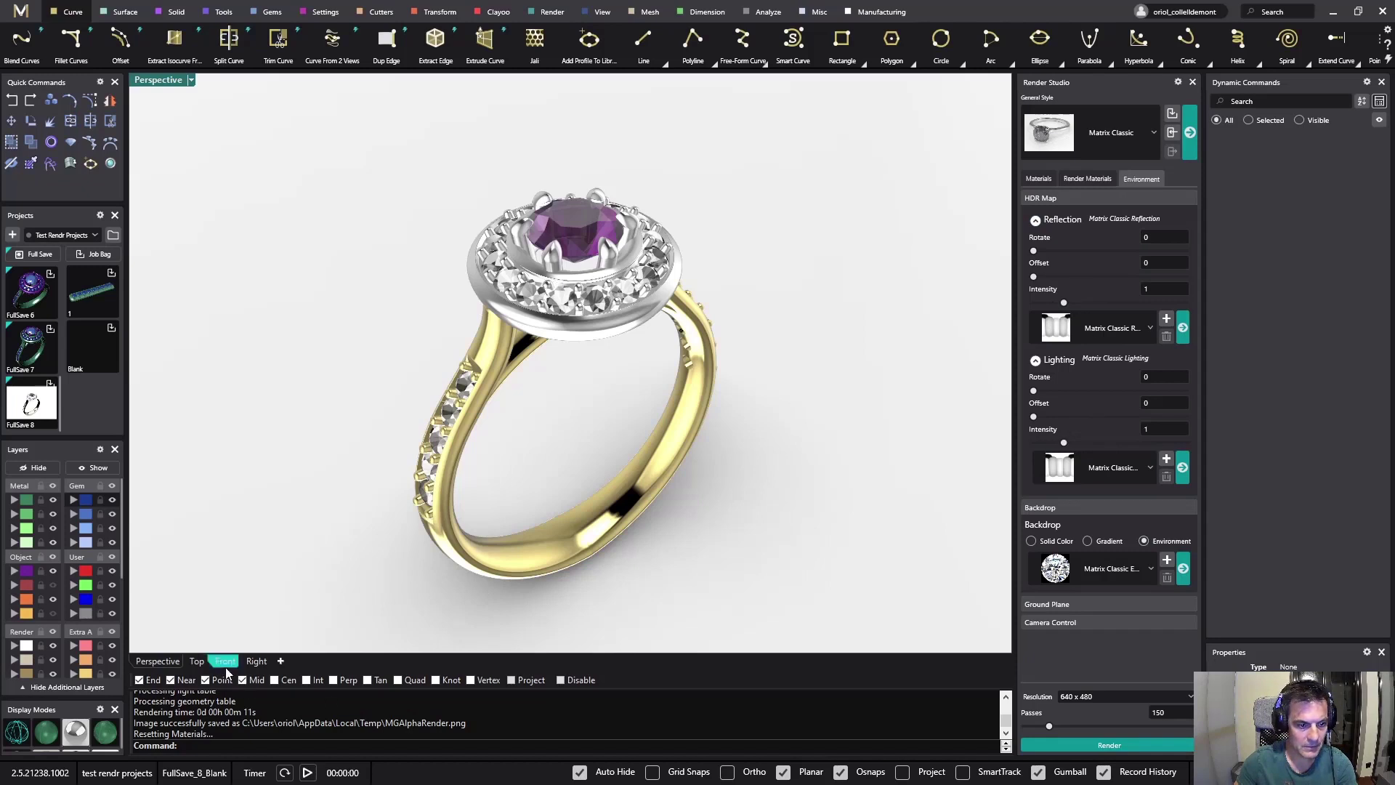
# Switch the perspective viewport to Raytraced display and apply the CZ Pink gem material to the centre stone.
pyautogui.click(191, 79)
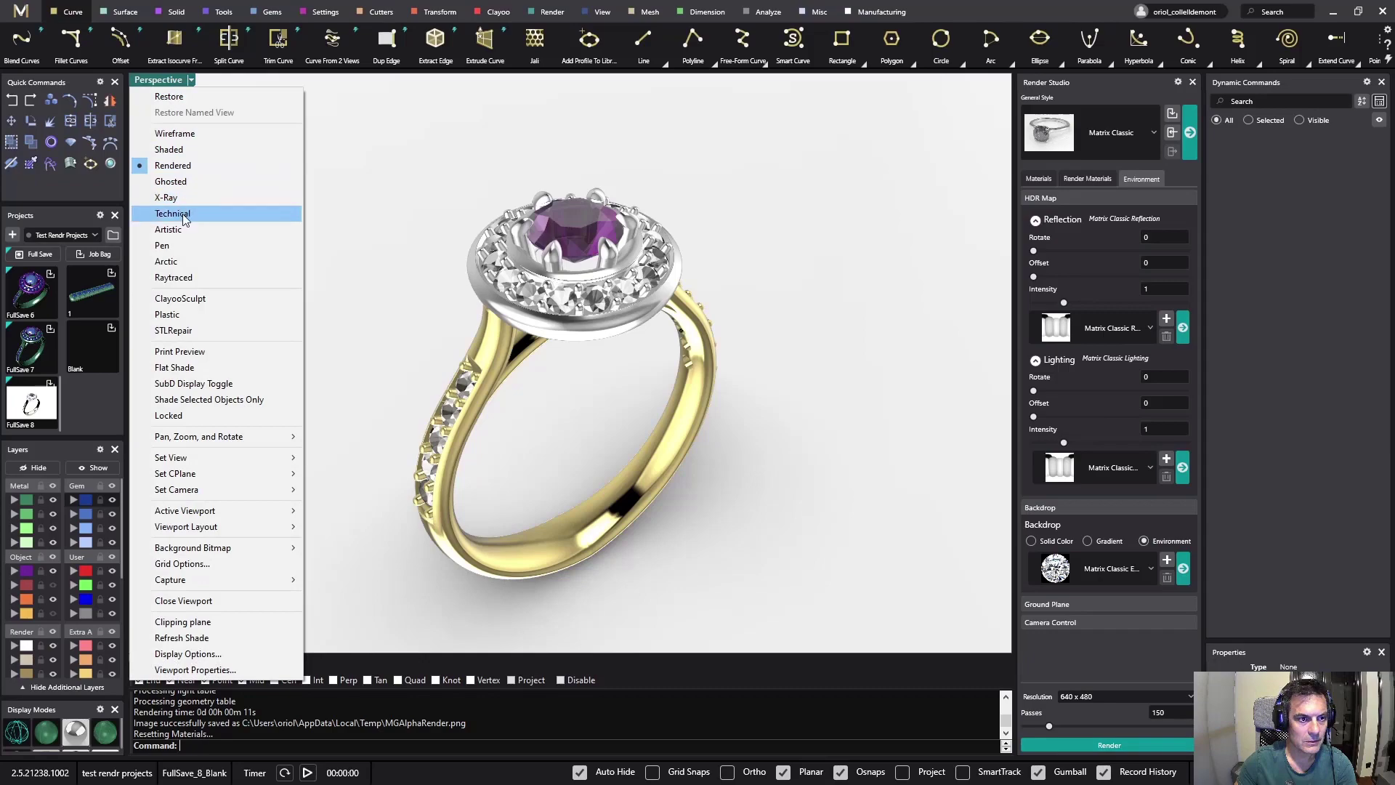
pyautogui.click(178, 278)
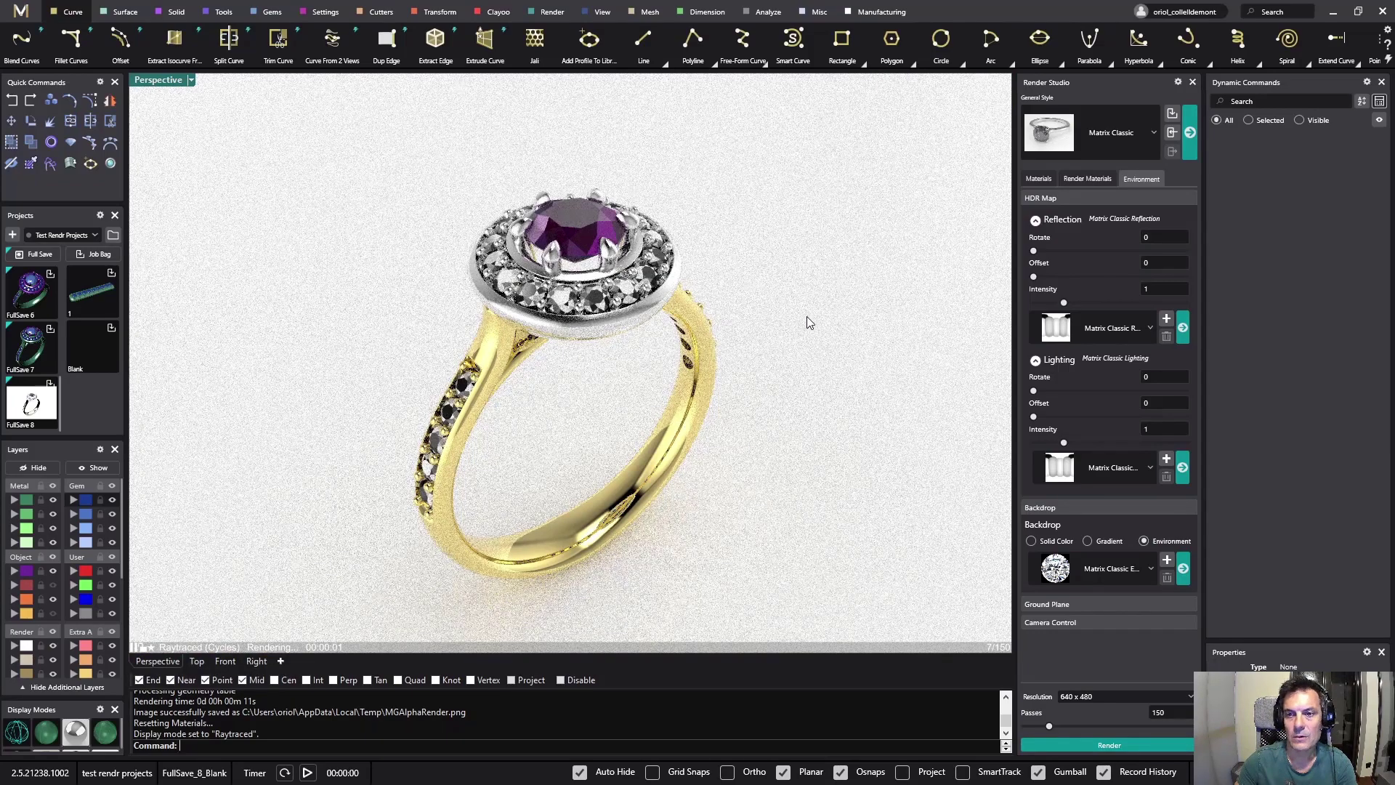
pyautogui.click(578, 228)
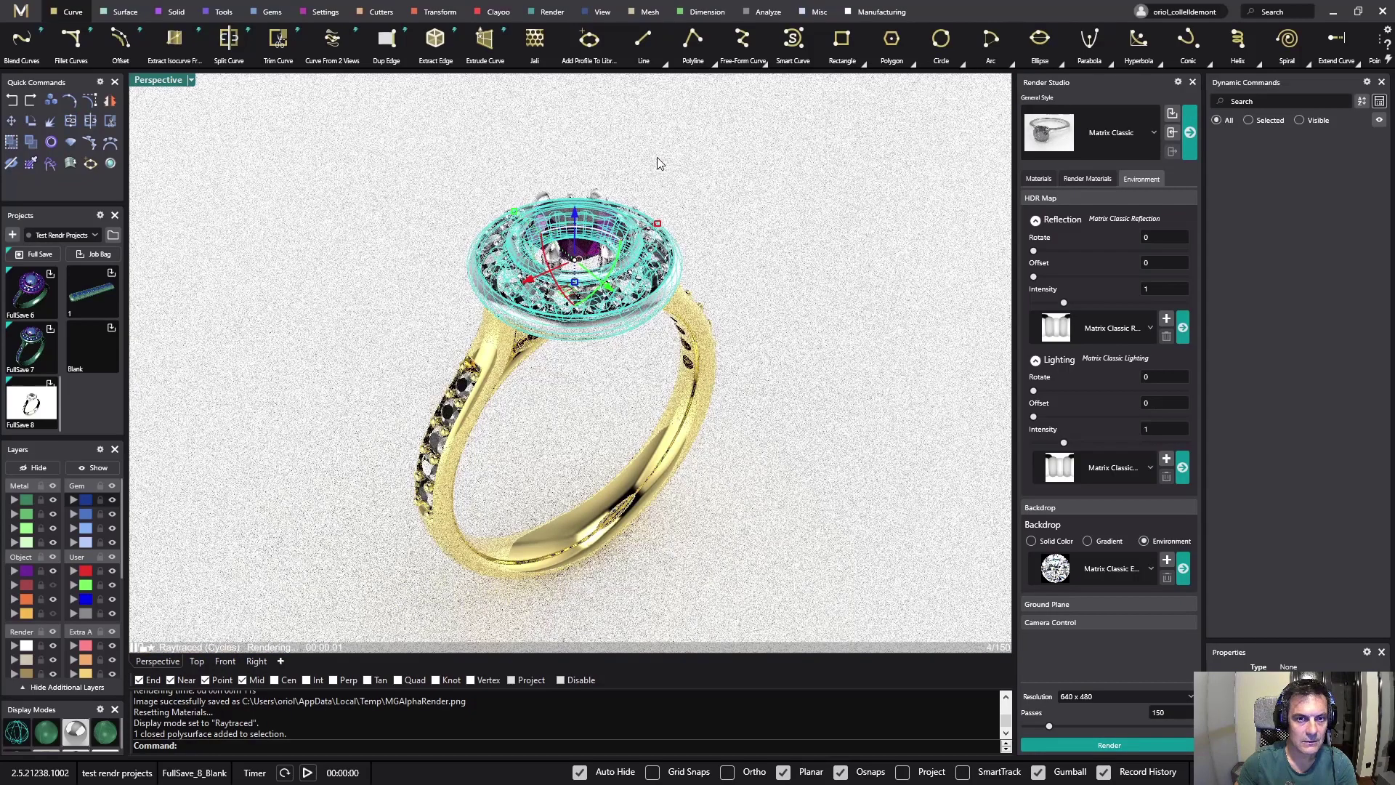
pyautogui.click(582, 260)
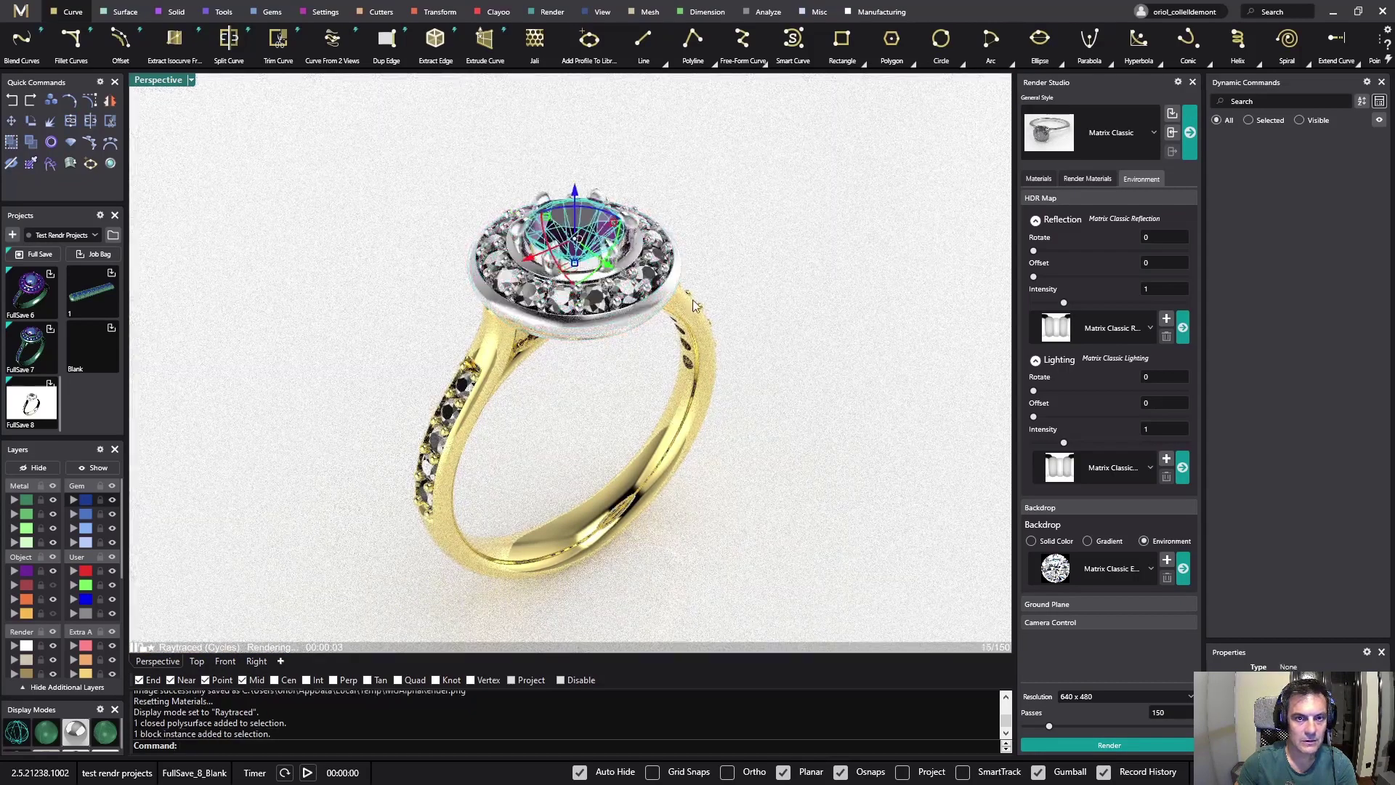
pyautogui.click(1038, 179)
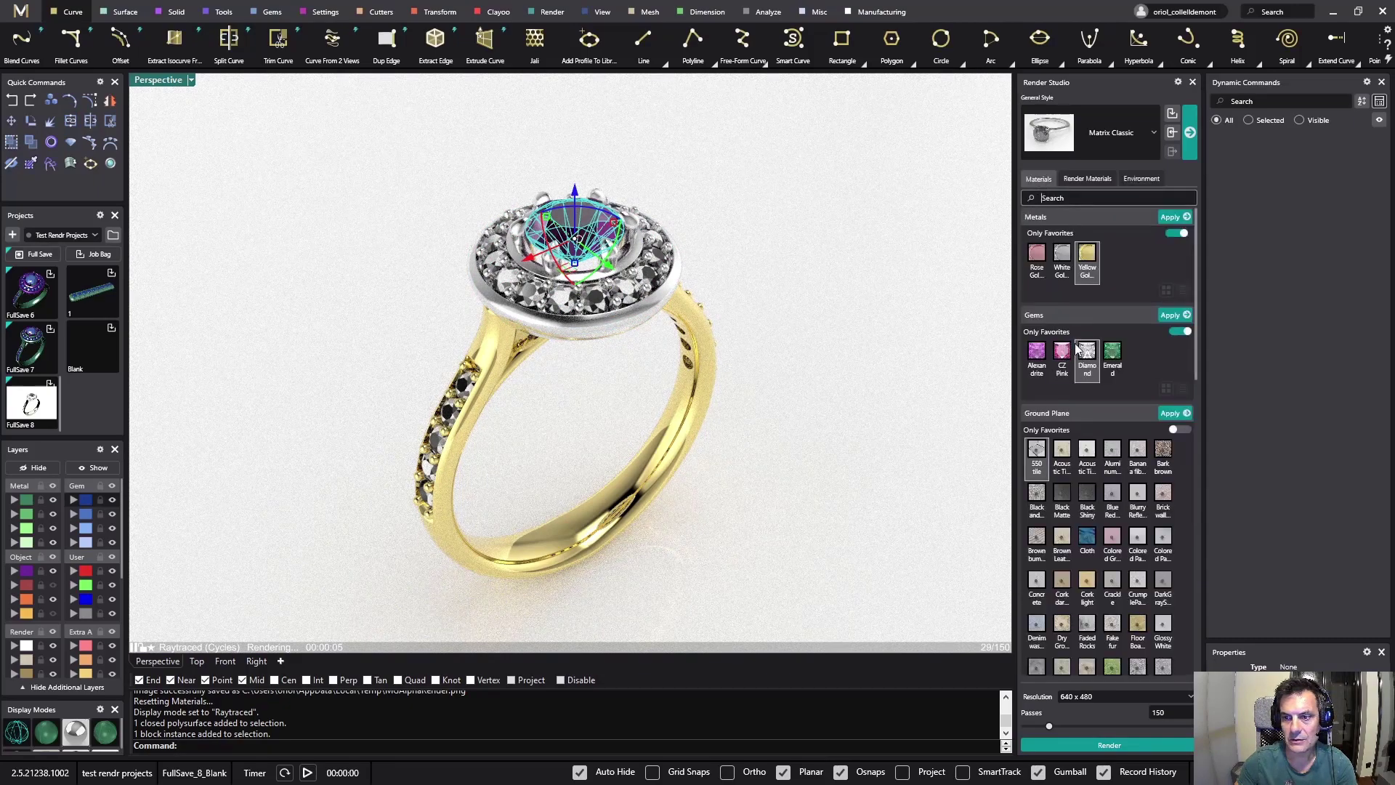
pyautogui.click(1174, 316)
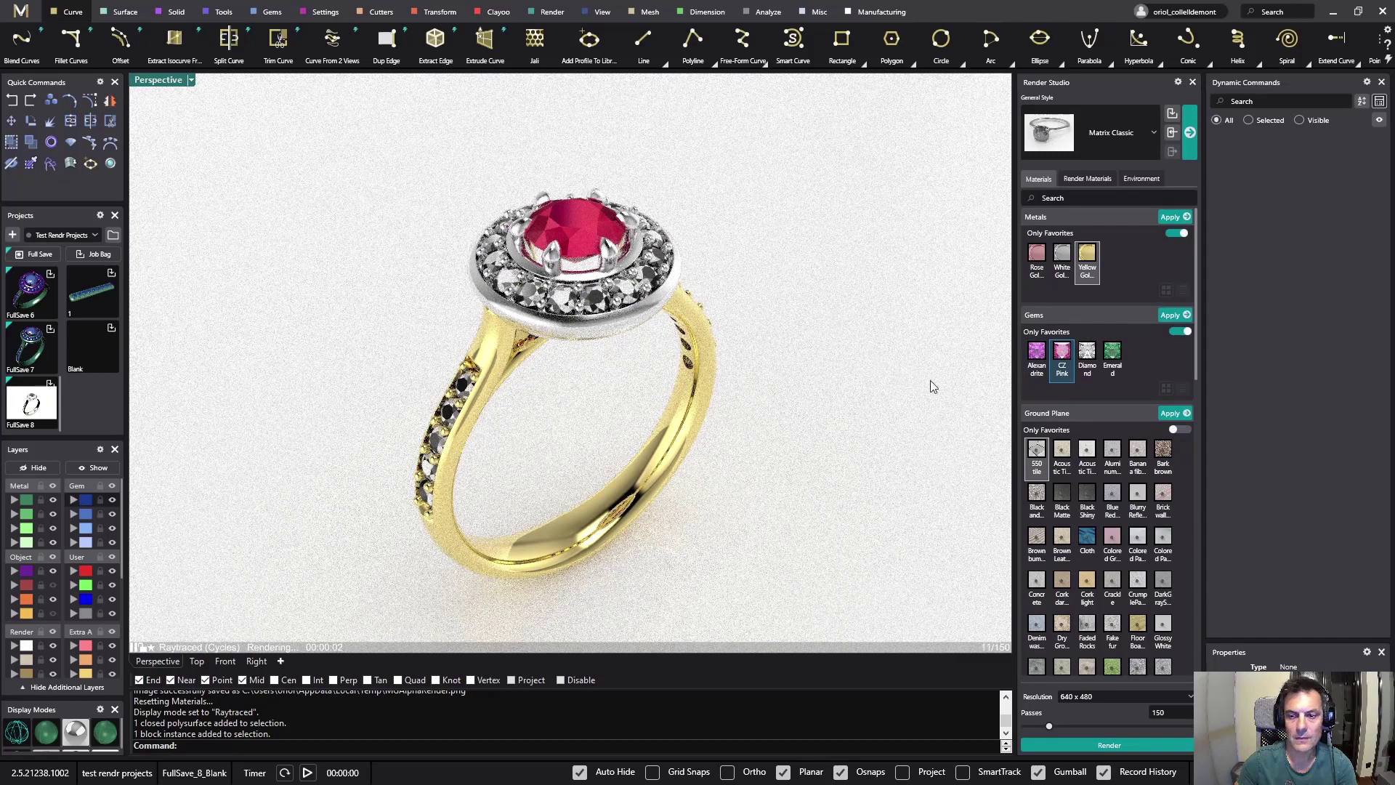
# Show only the document materials in use and enable the raytraced render preview for the CZ Pink material.
pyautogui.click(1090, 179)
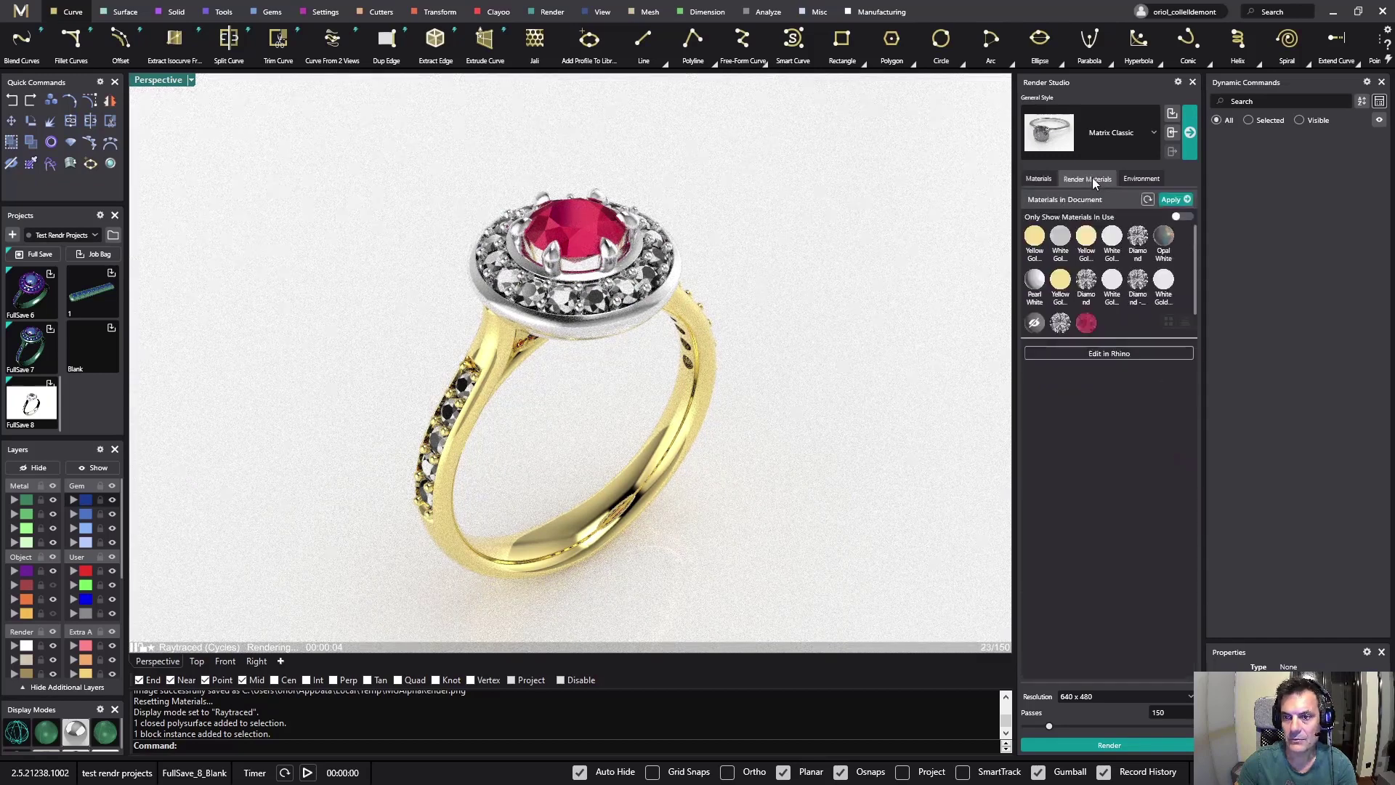
pyautogui.click(1178, 218)
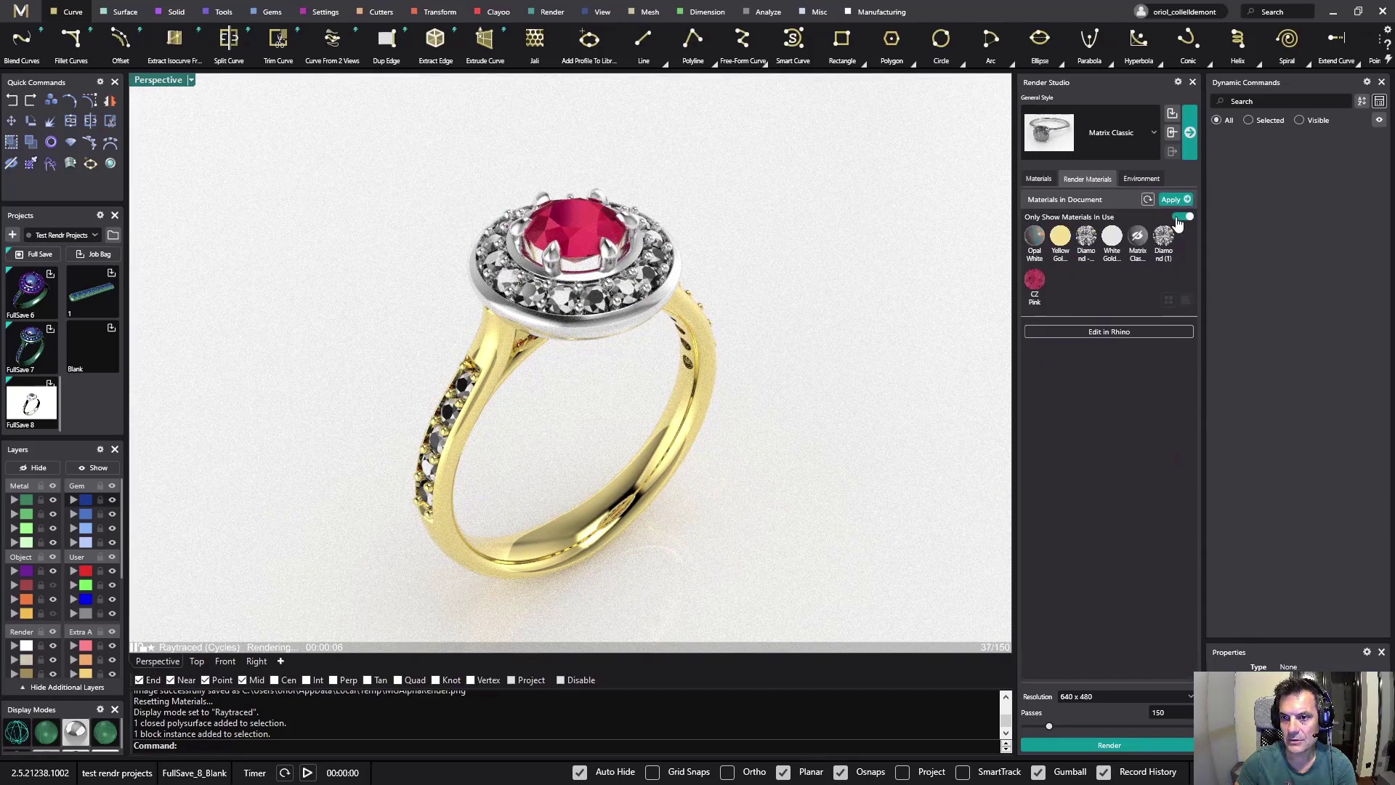
pyautogui.click(1035, 291)
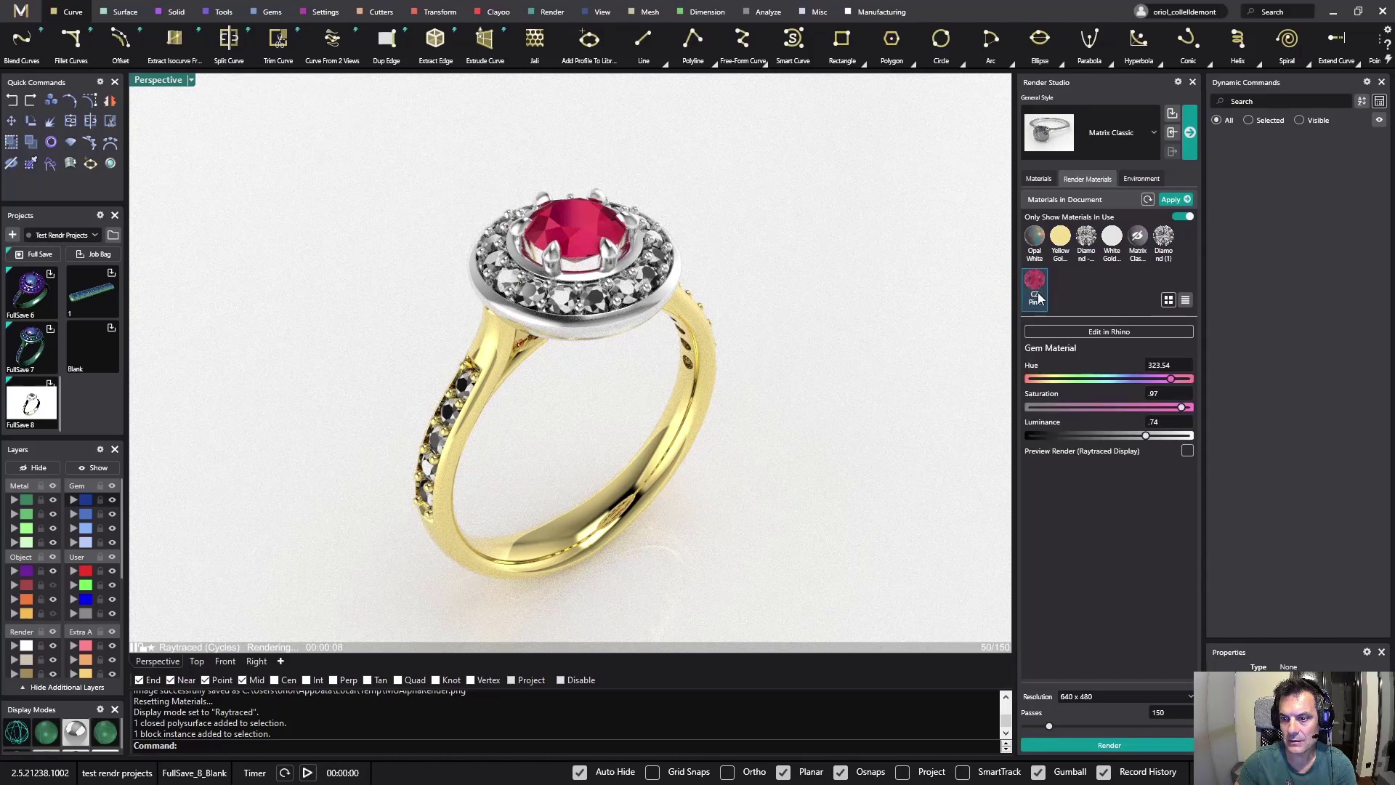
pyautogui.click(1186, 450)
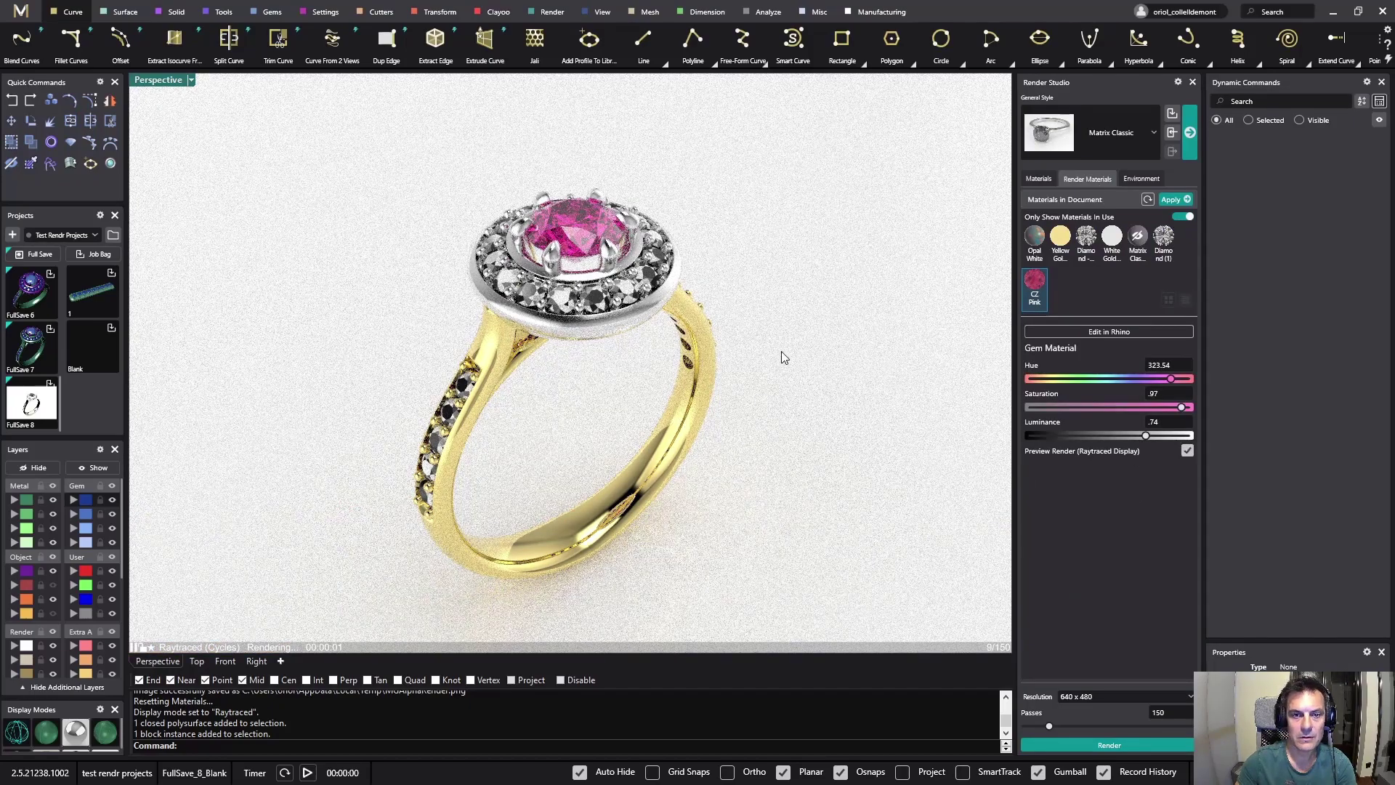
# Enable the raytraced render preview for both Diamond materials in use in the document.
pyautogui.click(1086, 240)
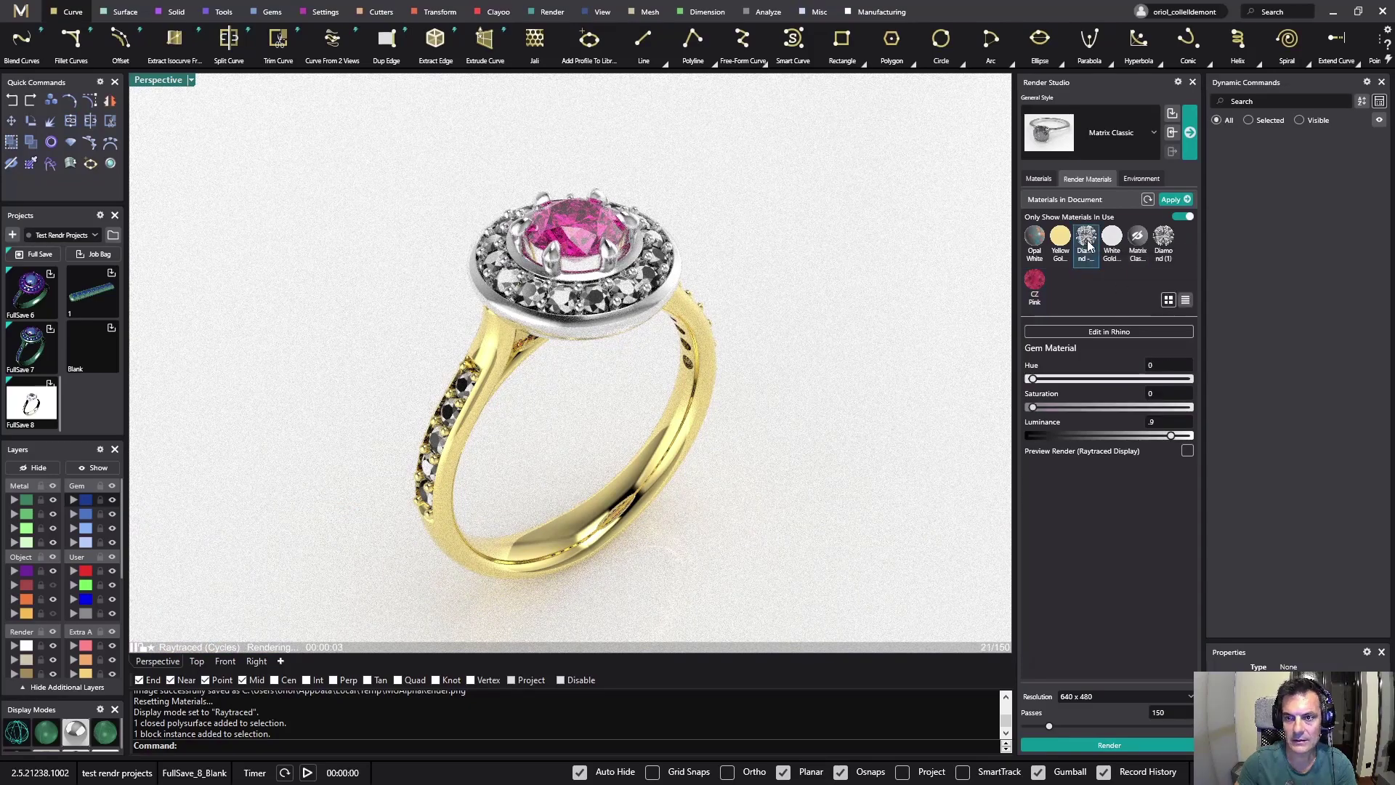
pyautogui.click(1187, 450)
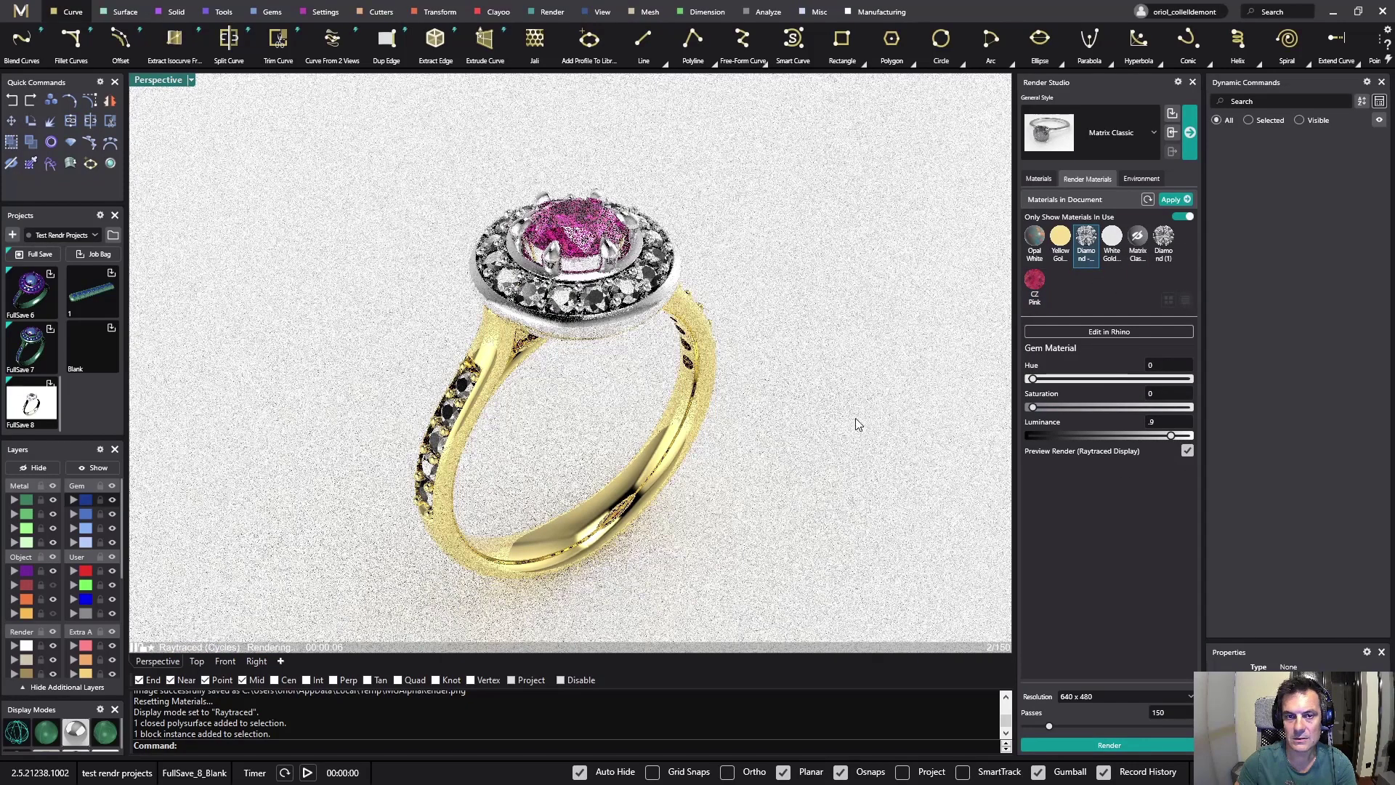
pyautogui.click(1163, 240)
pyautogui.click(1187, 450)
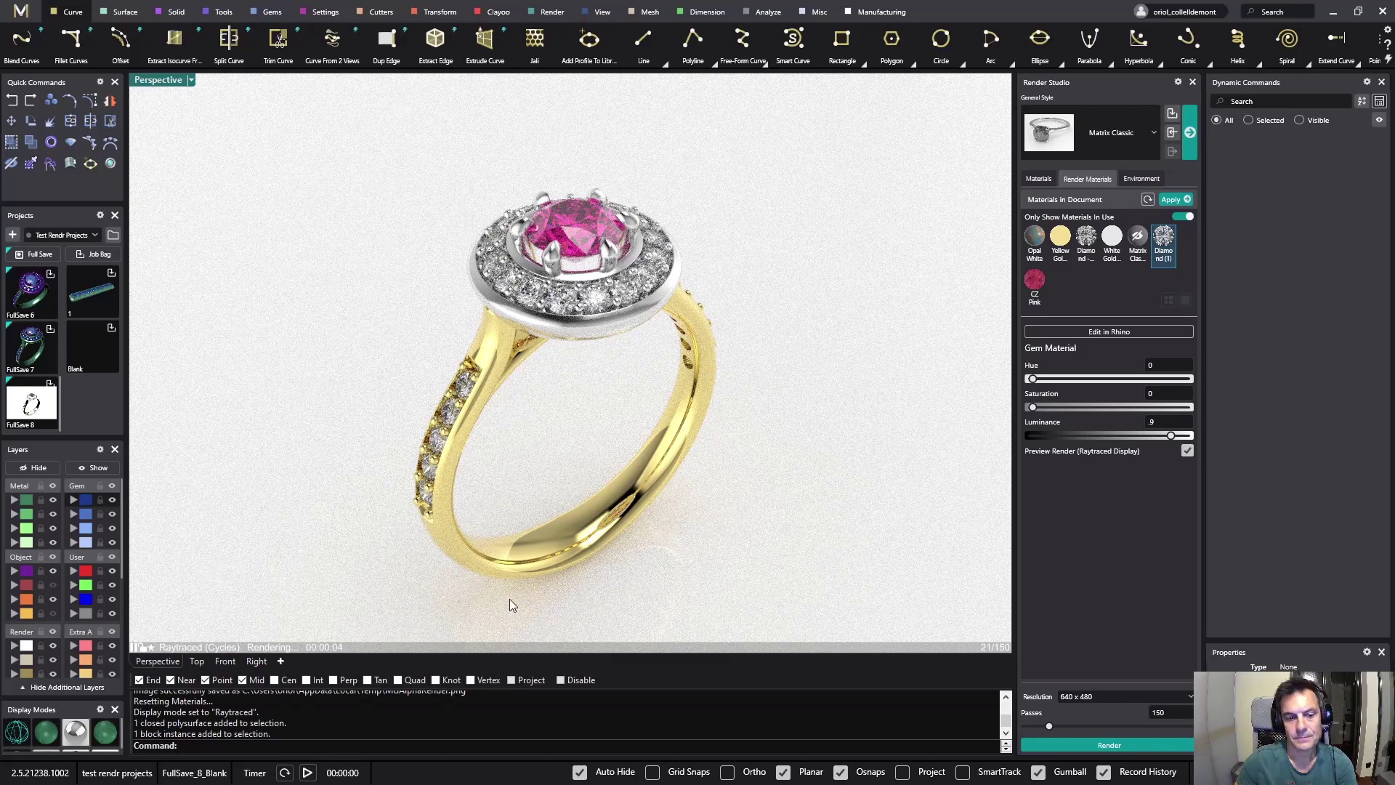
# Review the environments available for the backdrop and close the list without choosing one.
pyautogui.click(1141, 179)
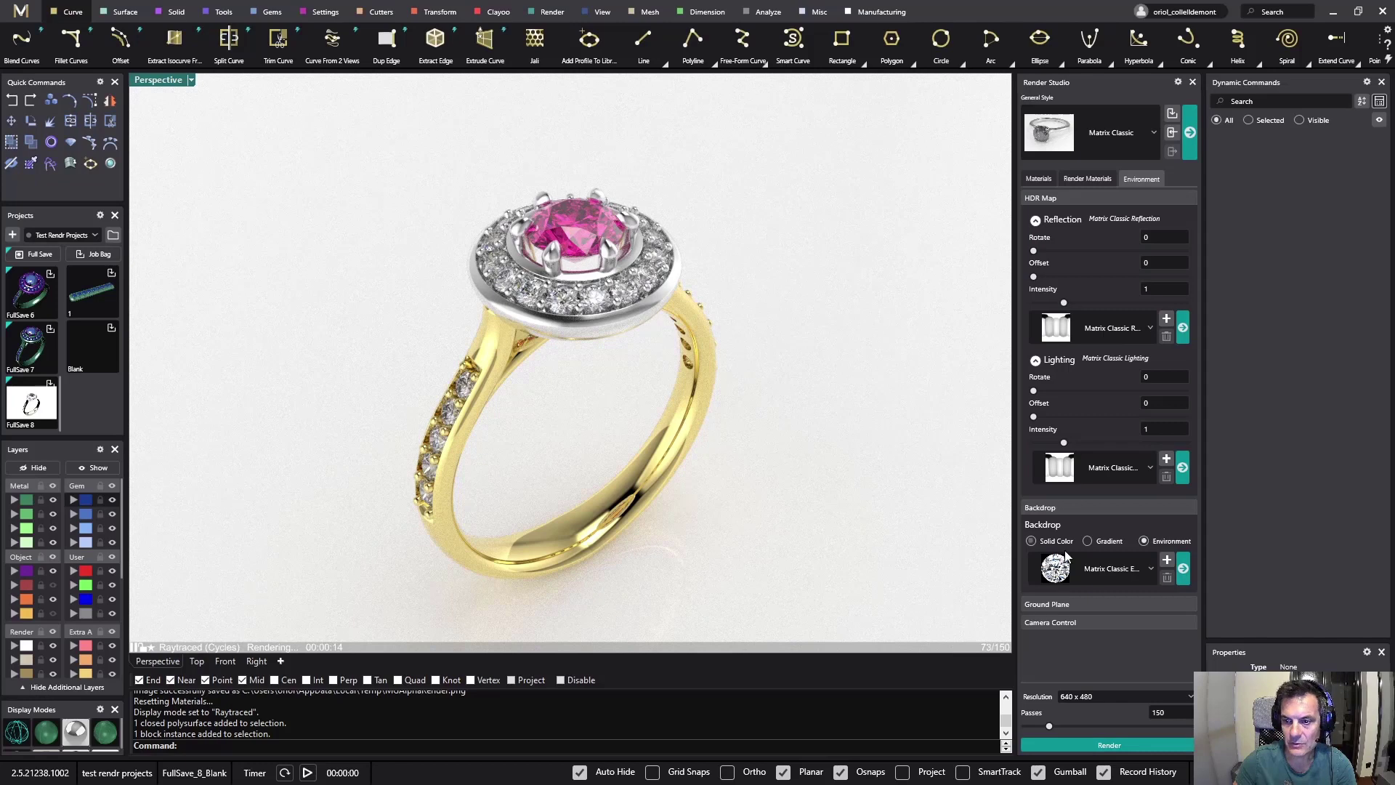
pyautogui.click(1150, 568)
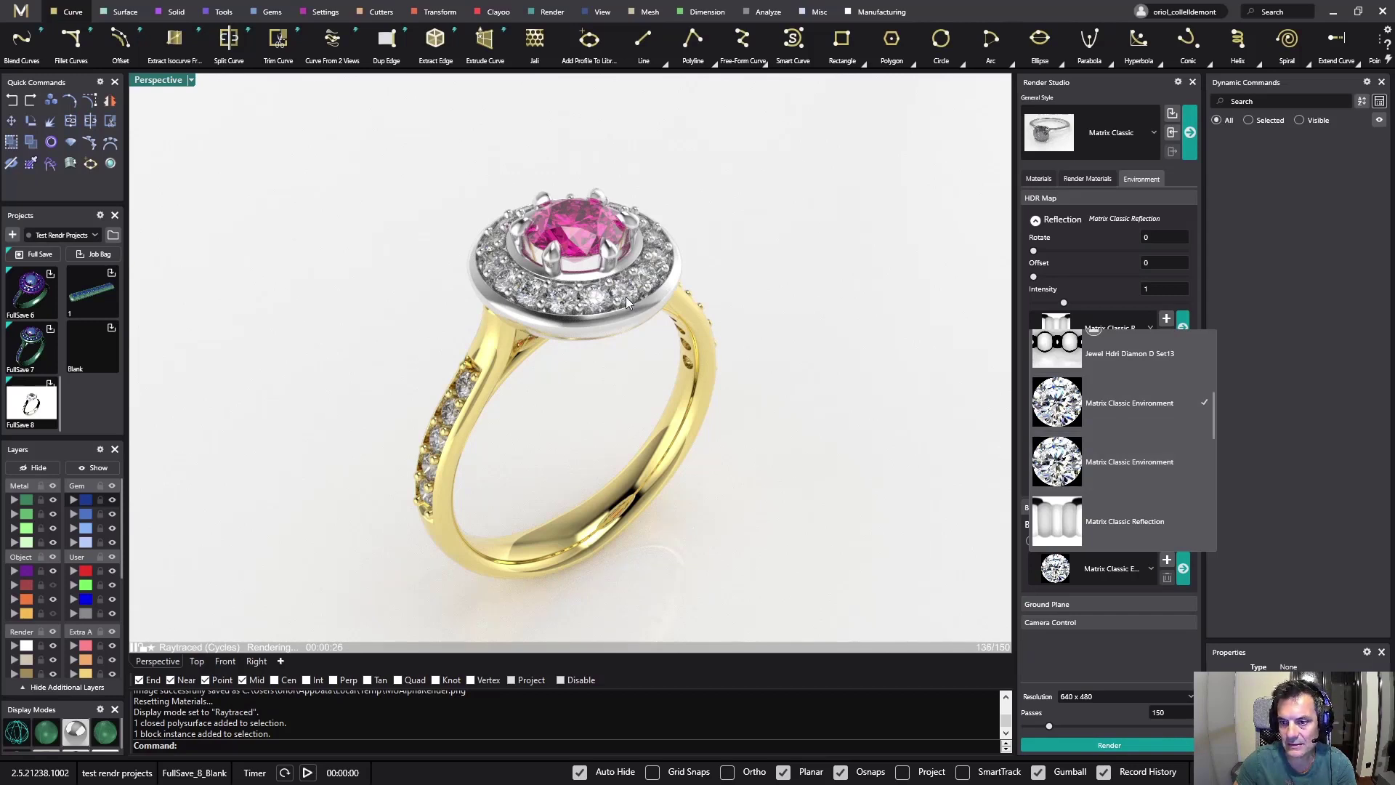
pyautogui.scroll(5, 1143, 434)
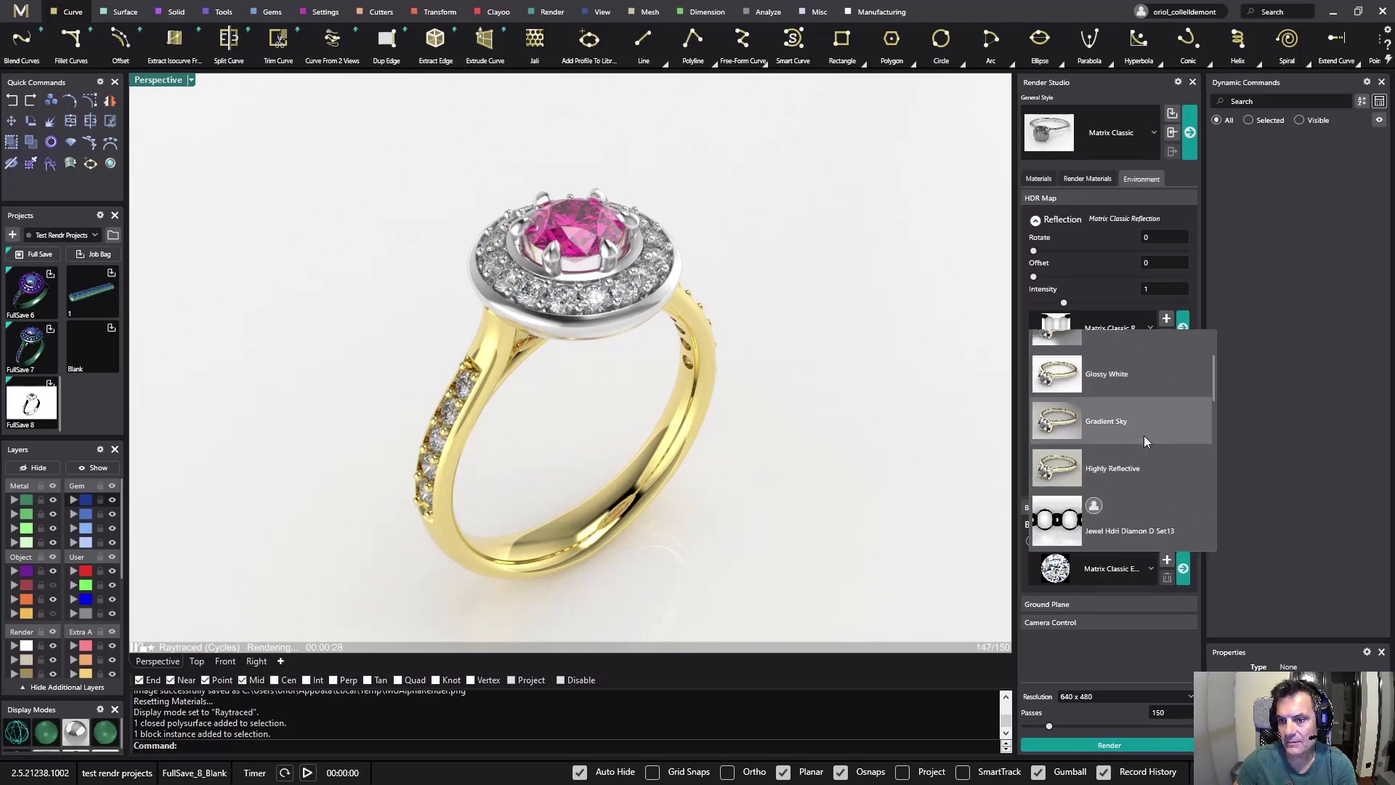
pyautogui.scroll(-5, 1144, 434)
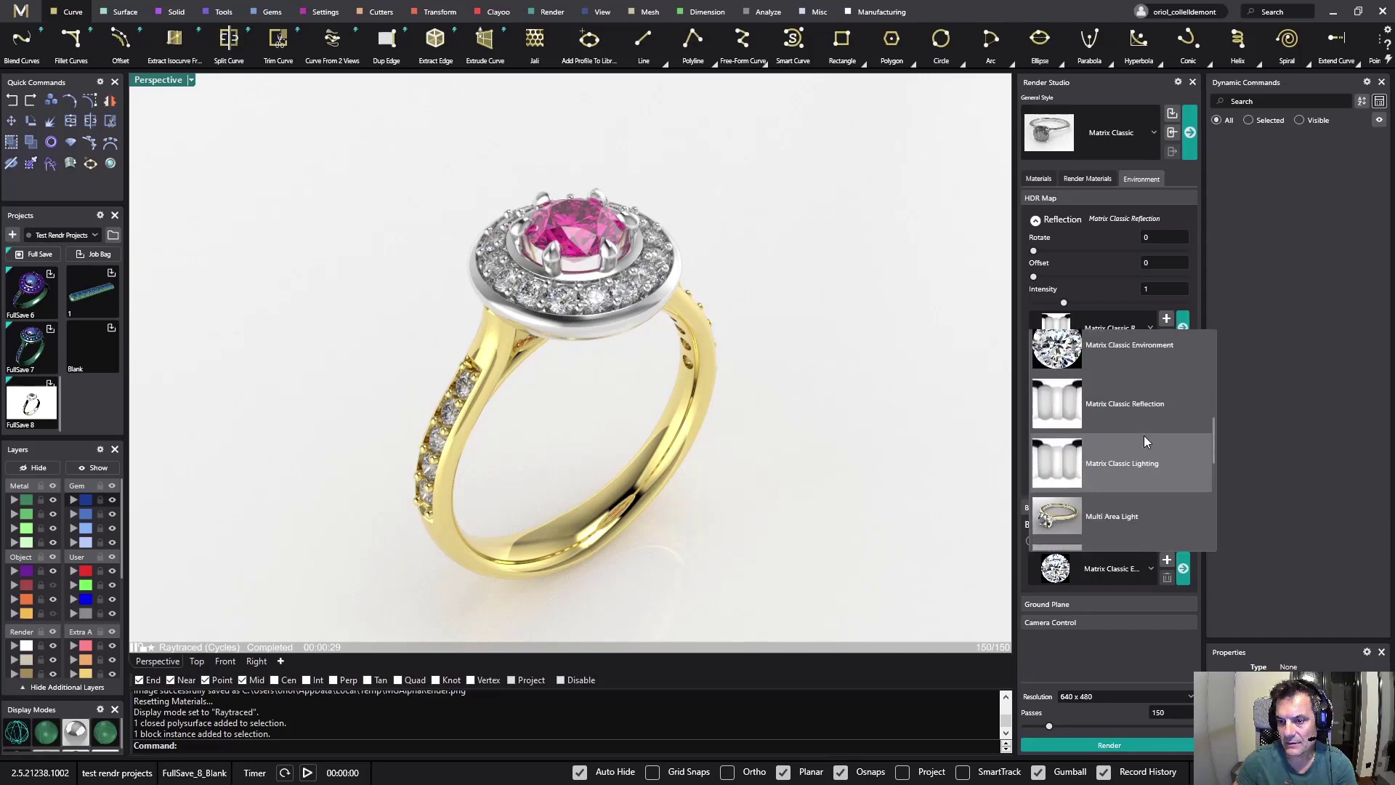
pyautogui.scroll(-4, 1143, 435)
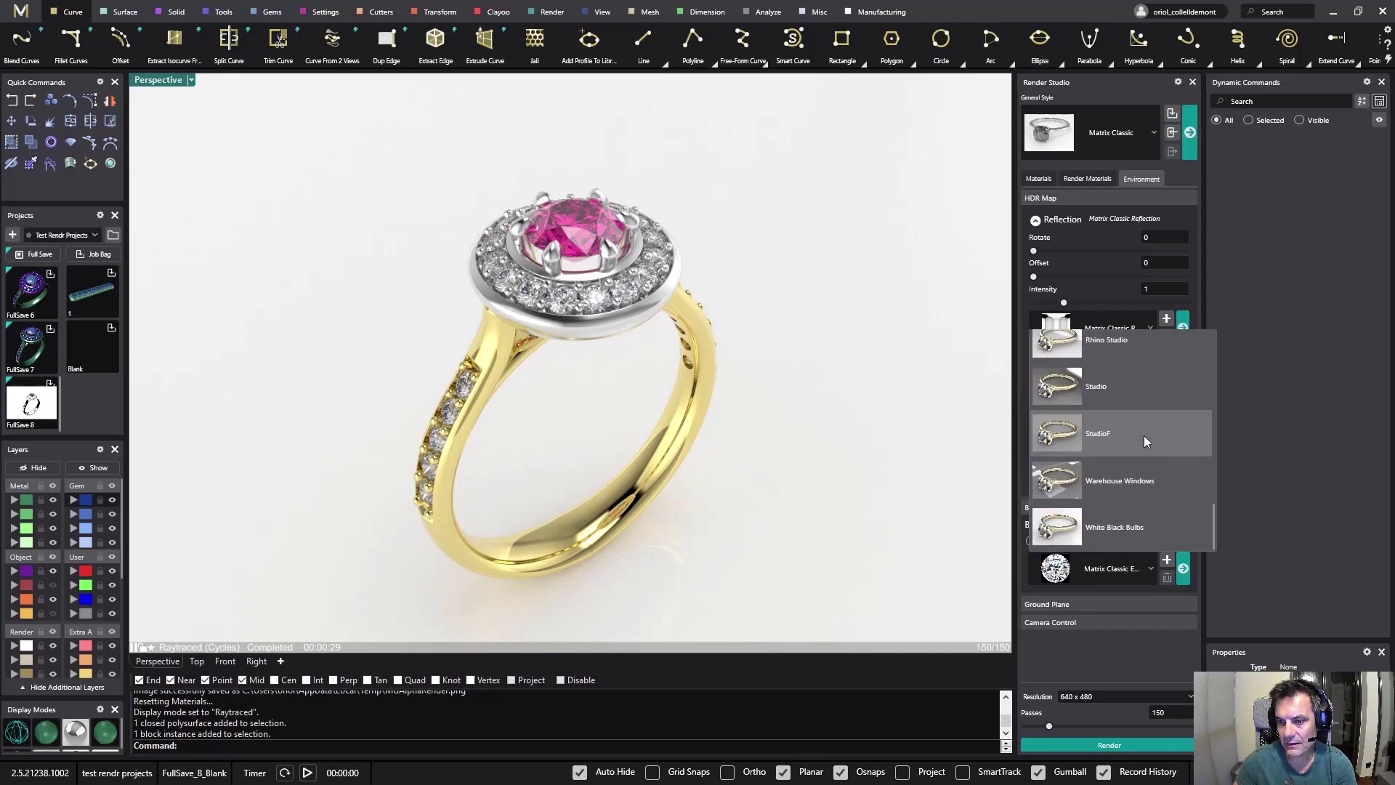
pyautogui.click(848, 451)
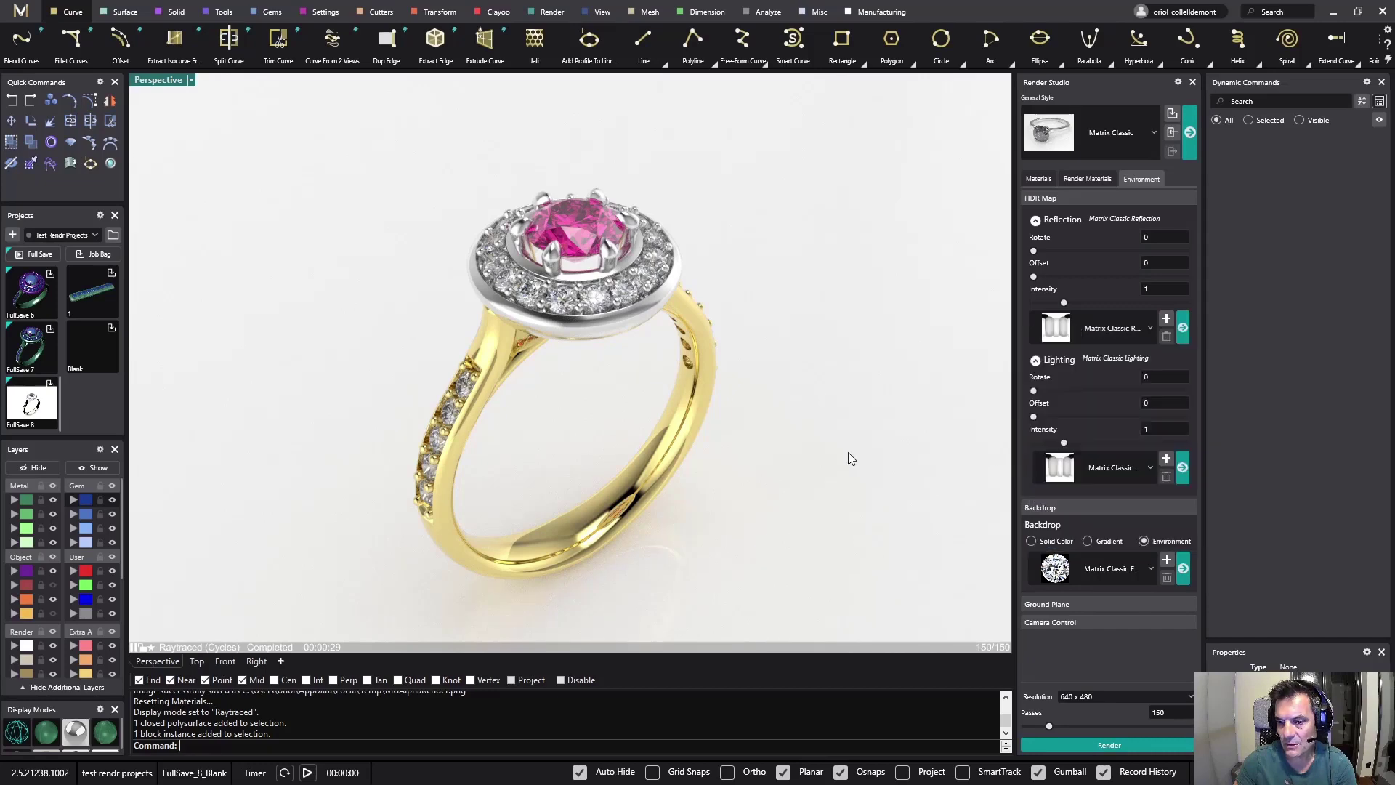
# Load RDJ Window.renv from the Environments folder as the new backdrop environment.
pyautogui.click(1168, 564)
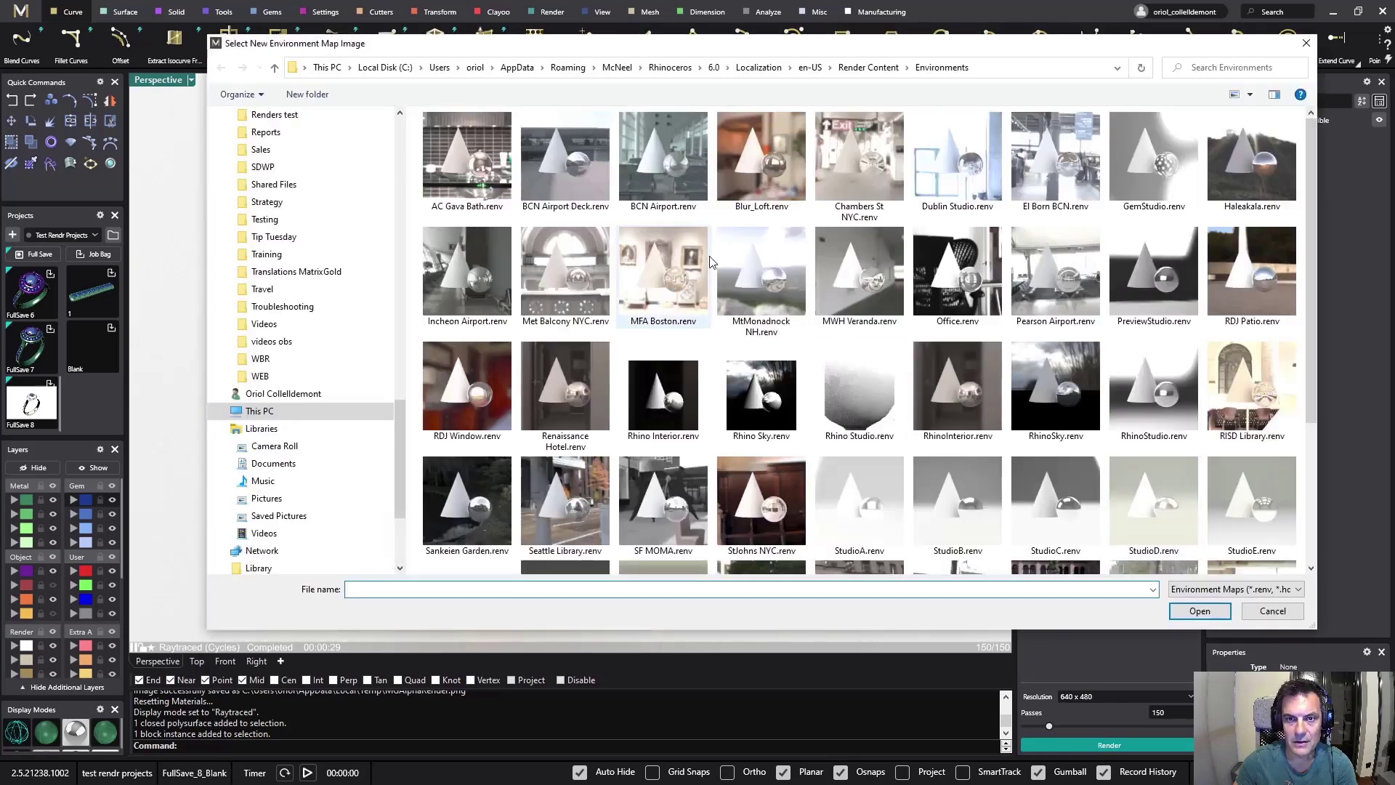
pyautogui.scroll(-3, 498, 393)
pyautogui.scroll(3, 500, 389)
pyautogui.click(499, 374)
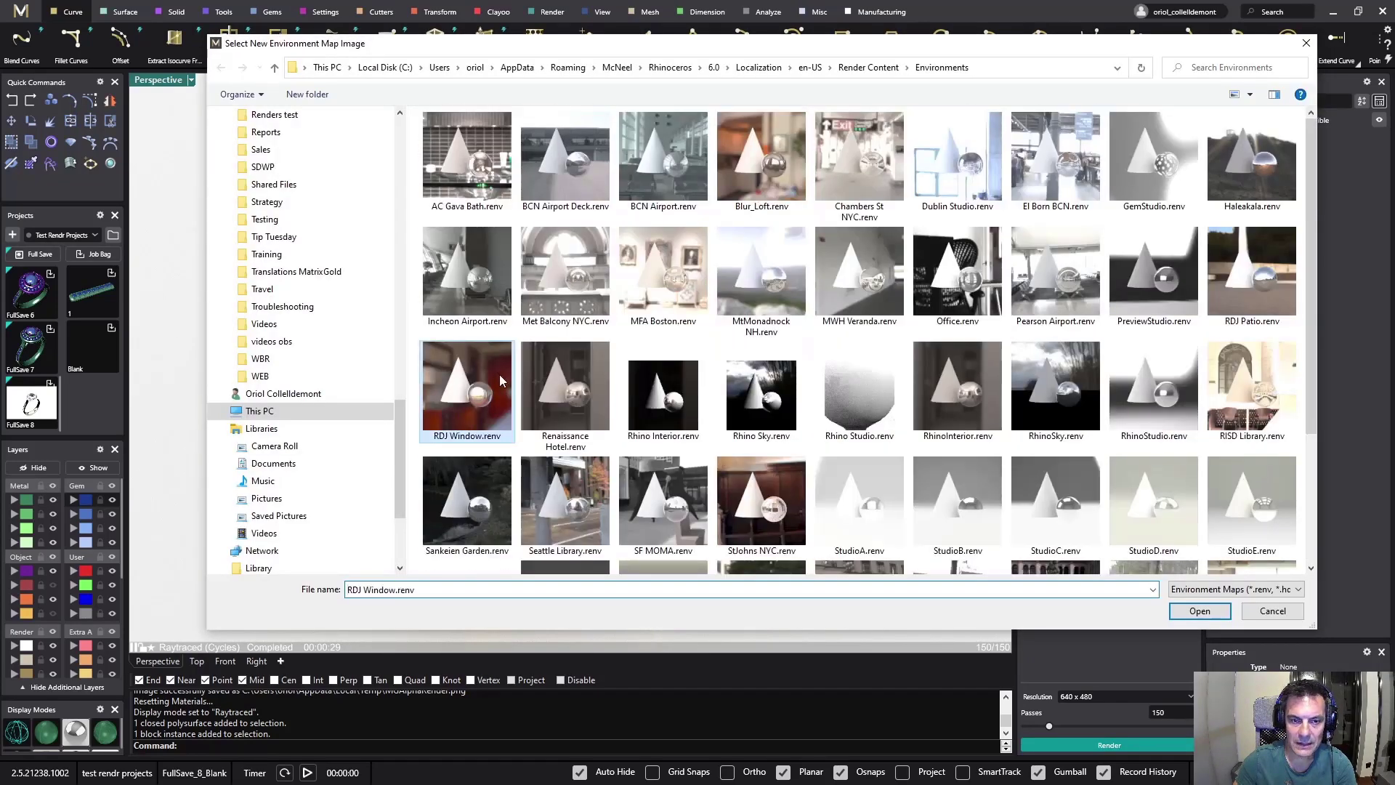
pyautogui.click(1203, 611)
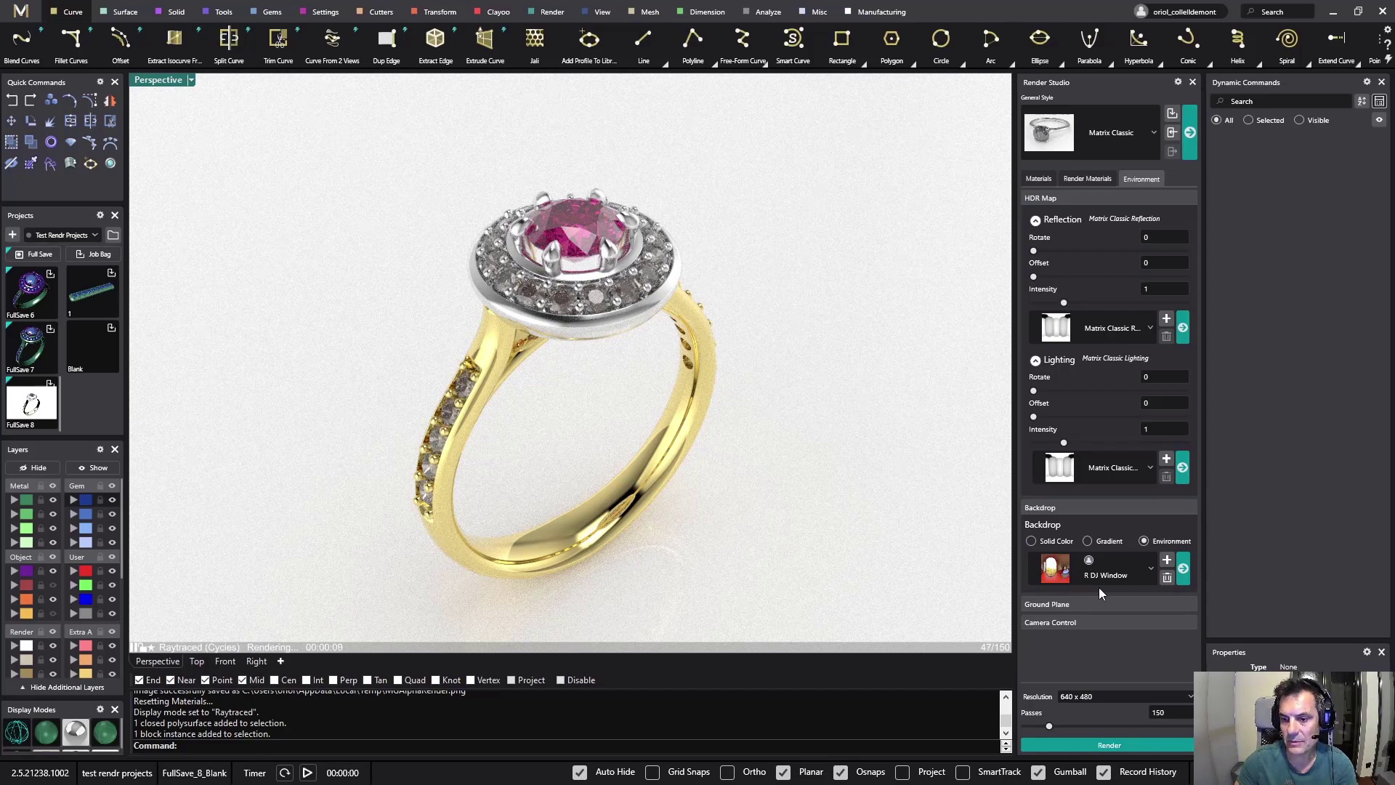
# Examine the supplied environment map files and the supported file types for the backdrop, closing the file selection without loading anything.
pyautogui.click(1167, 563)
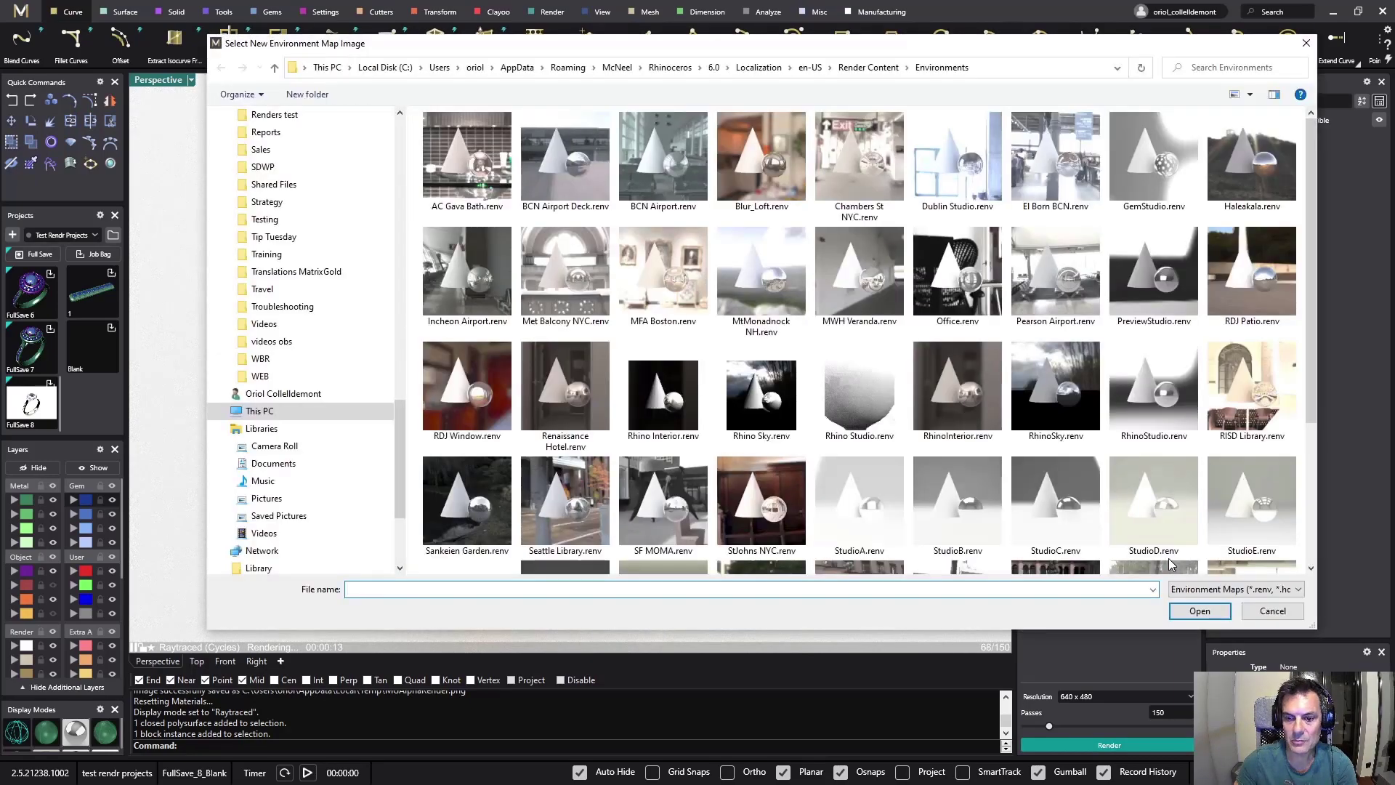
pyautogui.scroll(-3, 962, 312)
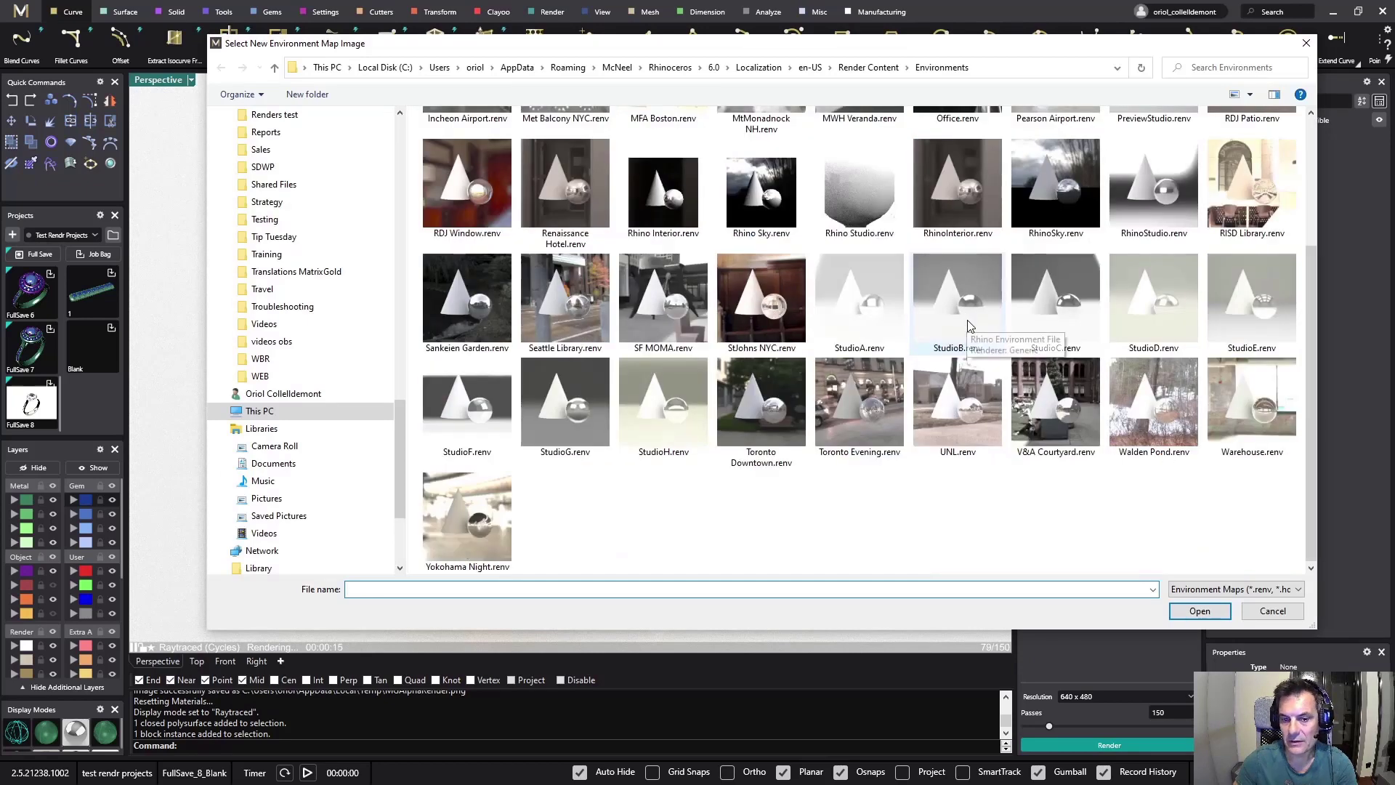
pyautogui.click(1306, 591)
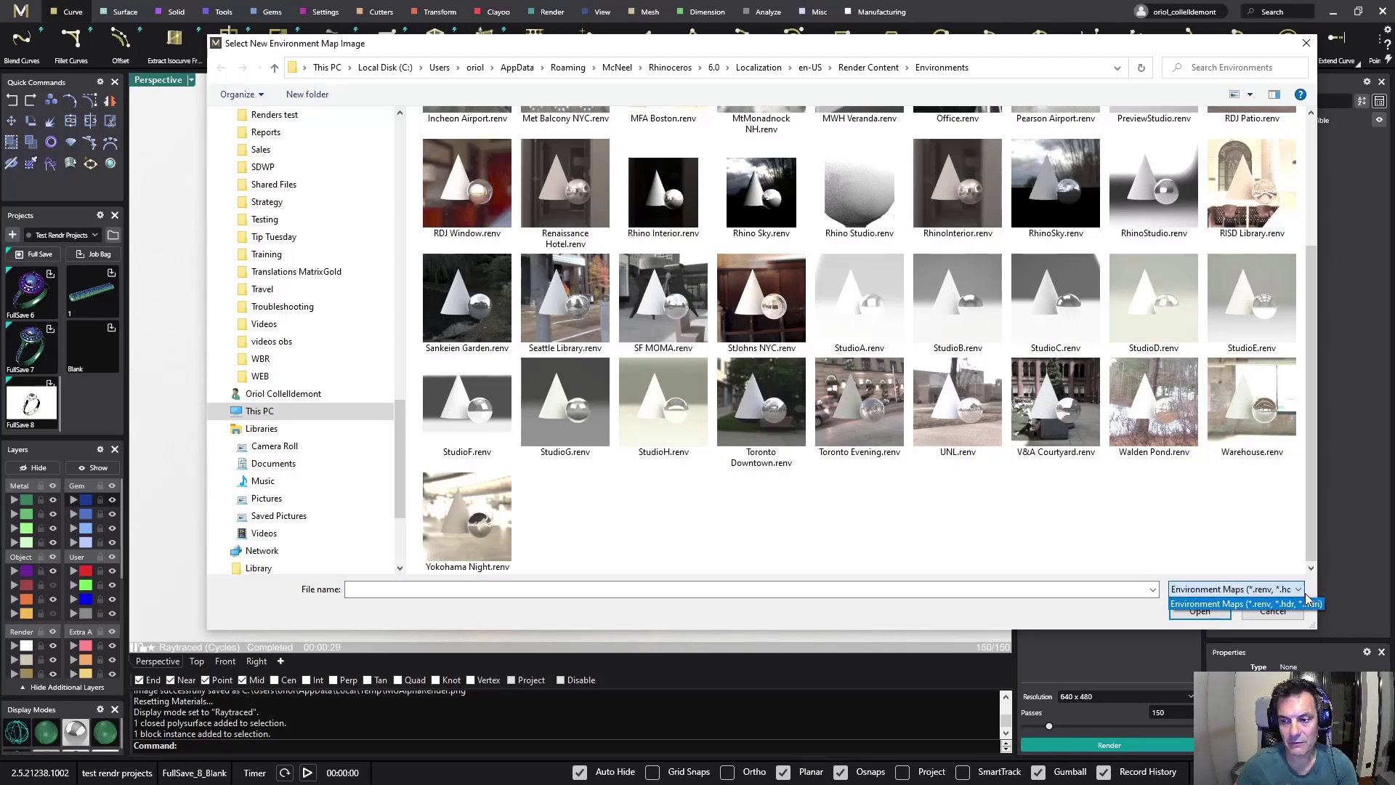
pyautogui.press('Escape')
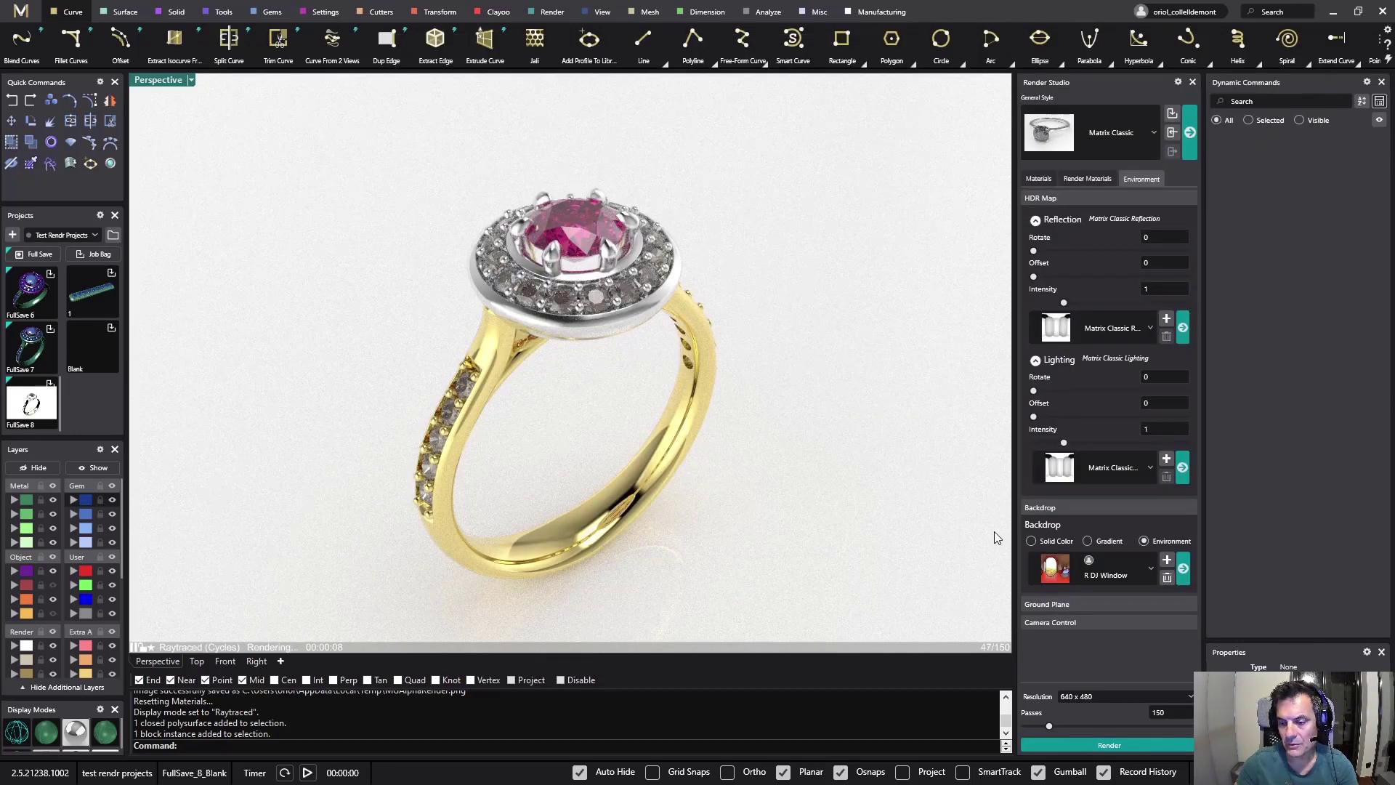
pyautogui.click(1167, 561)
pyautogui.scroll(-2, 672, 405)
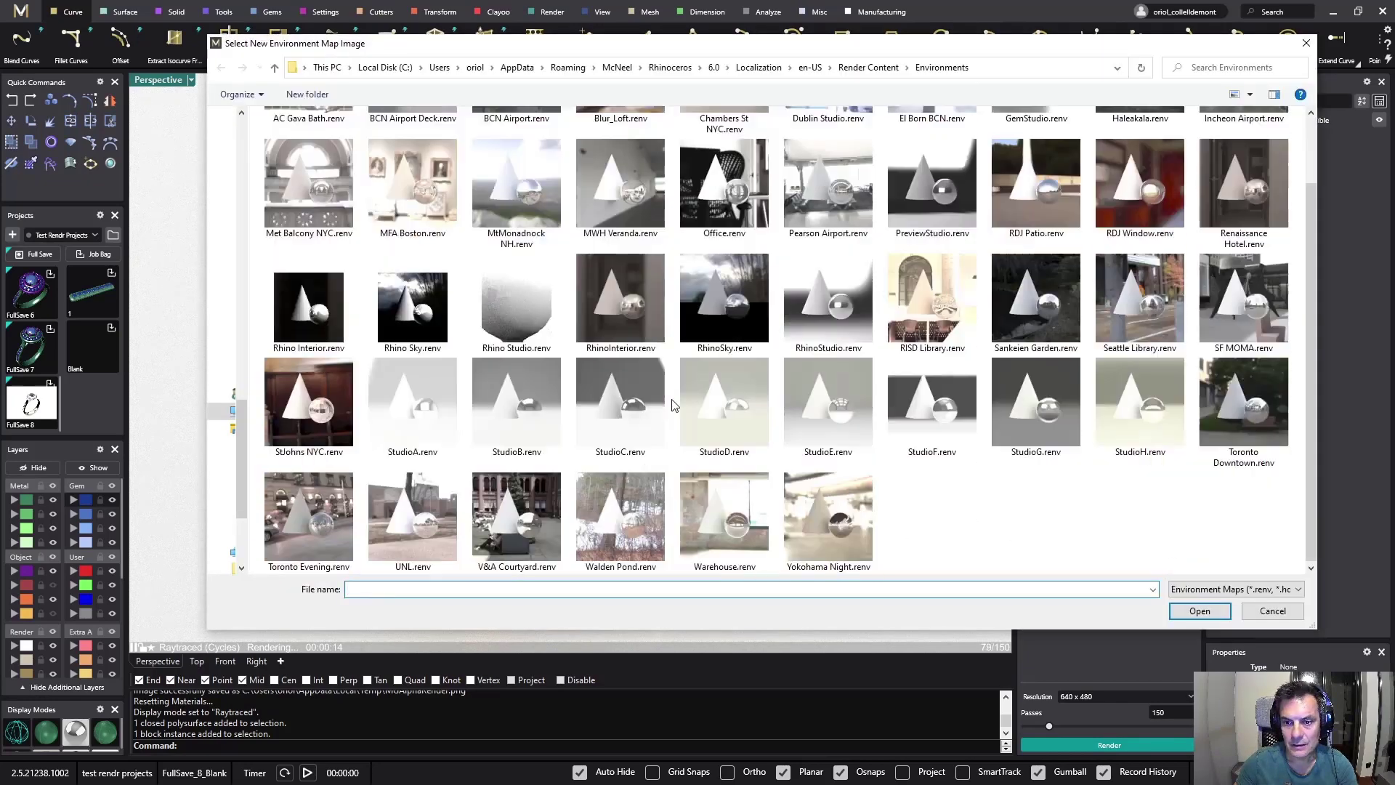
pyautogui.scroll(2, 672, 404)
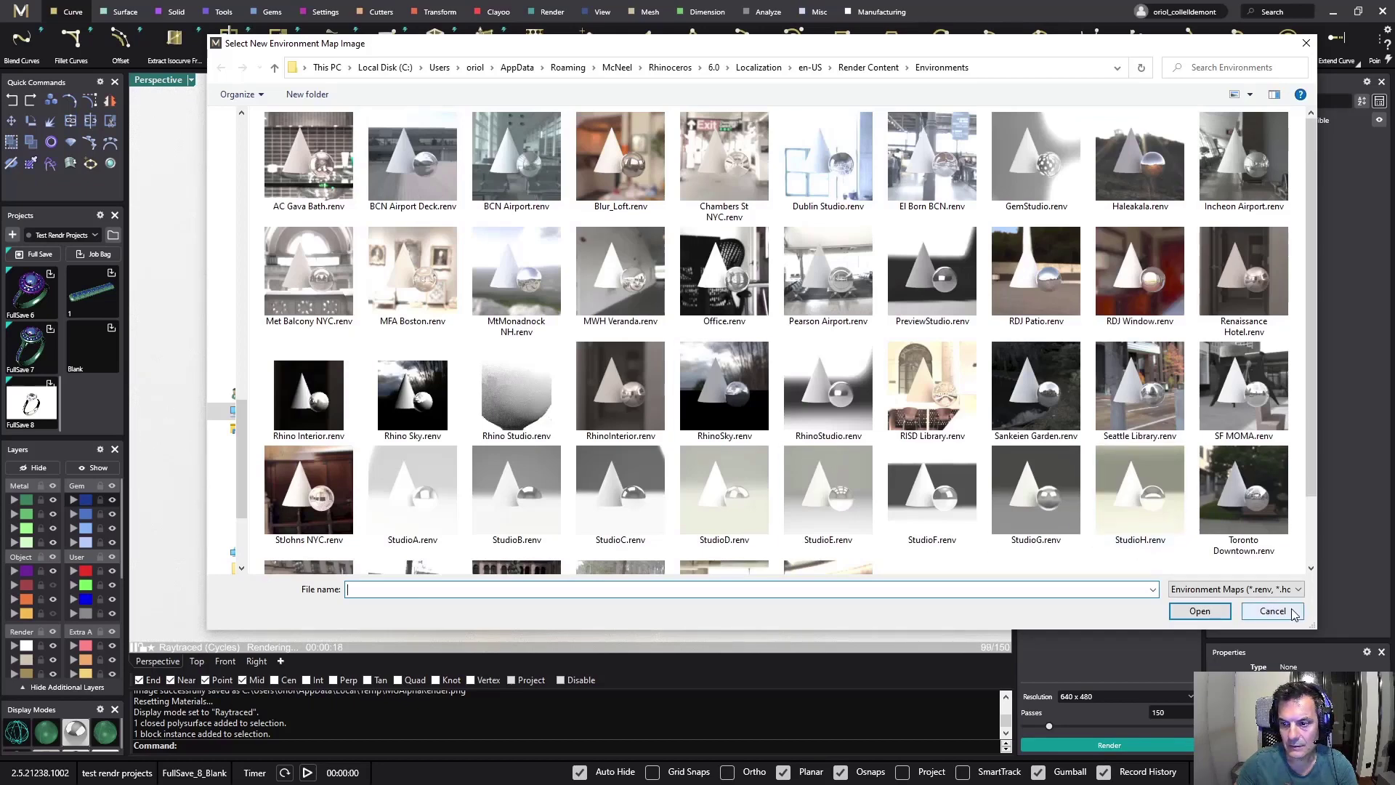
pyautogui.click(1254, 614)
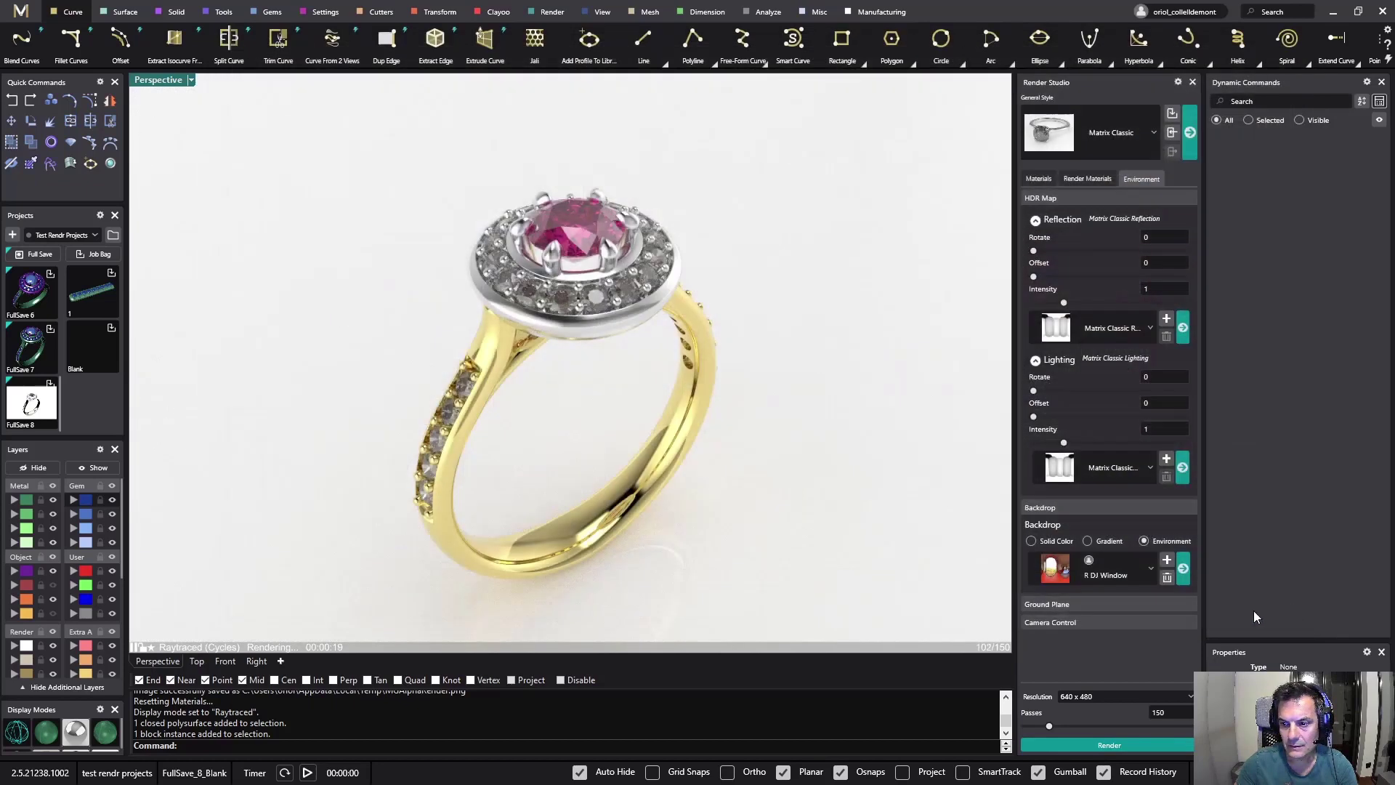
# Load Jewel-hdri-diamond-set1-3.hdr from the Desktop as a new backdrop environment map.
pyautogui.click(1166, 559)
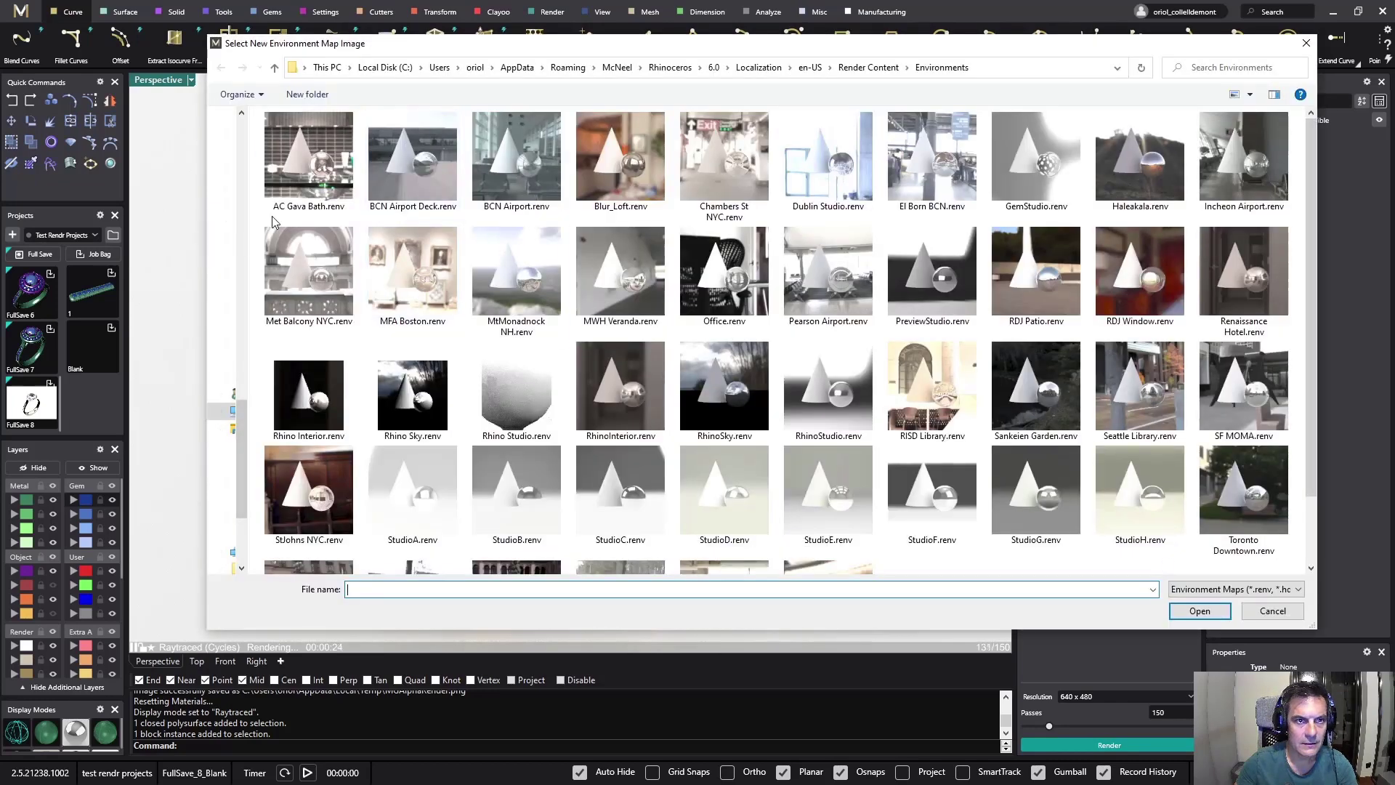
pyautogui.click(327, 67)
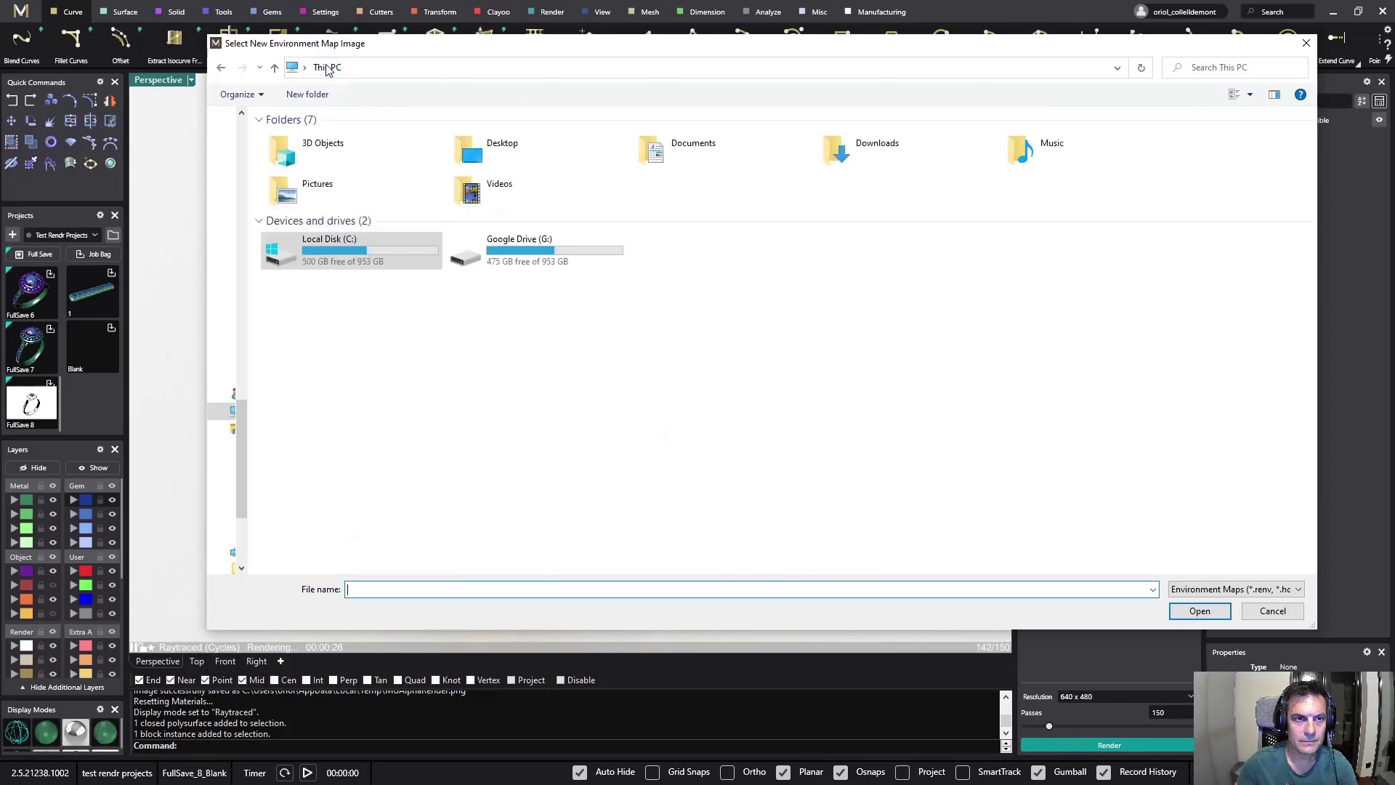
pyautogui.doubleClick(512, 145)
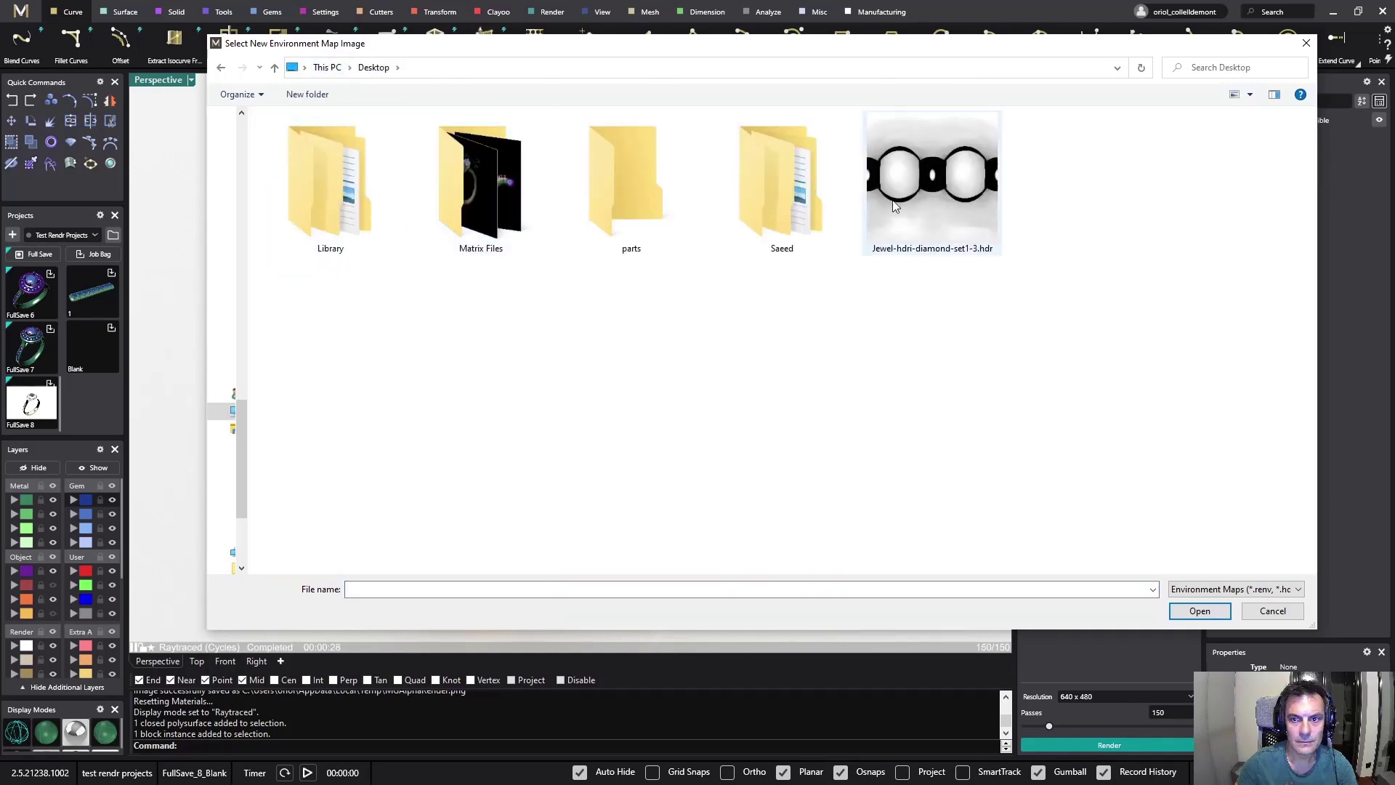
pyautogui.click(946, 186)
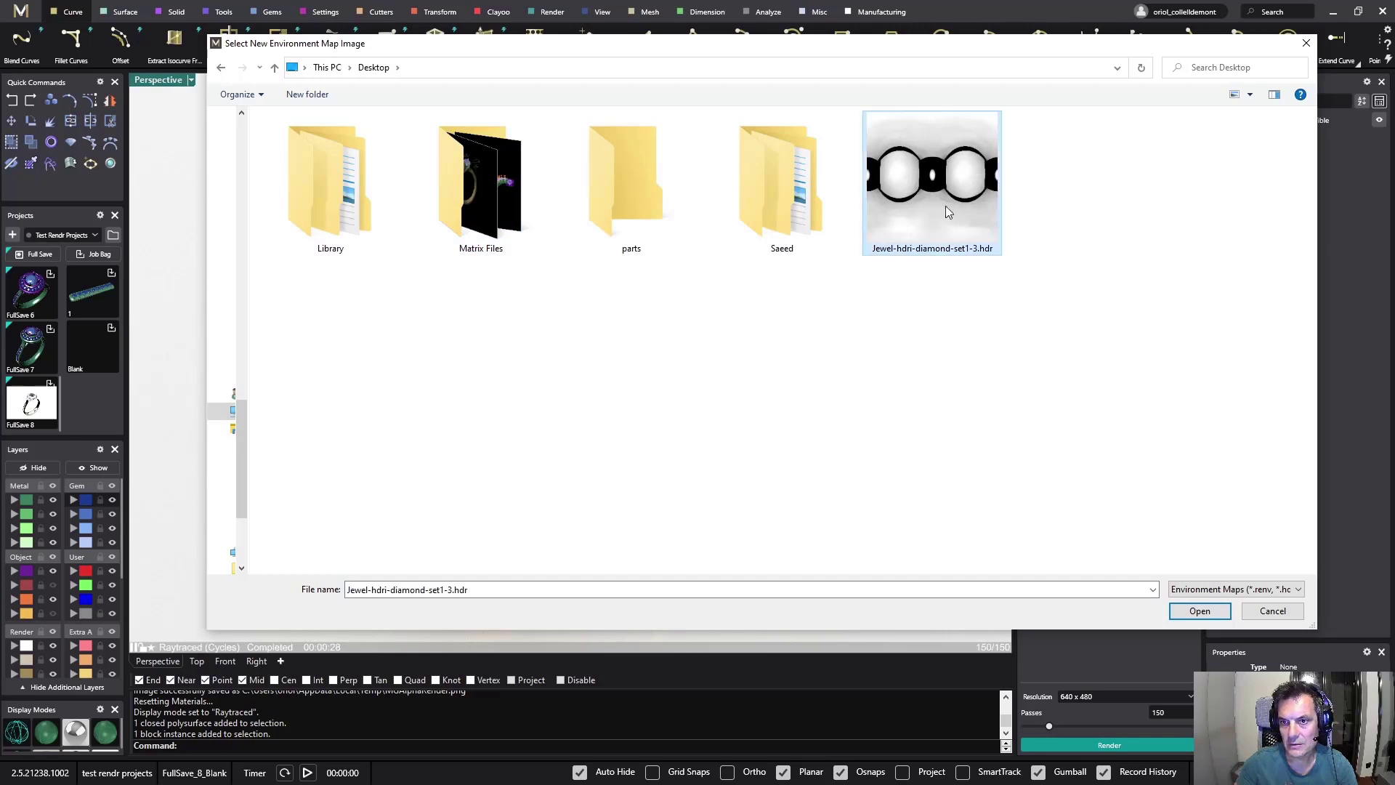
pyautogui.click(1210, 615)
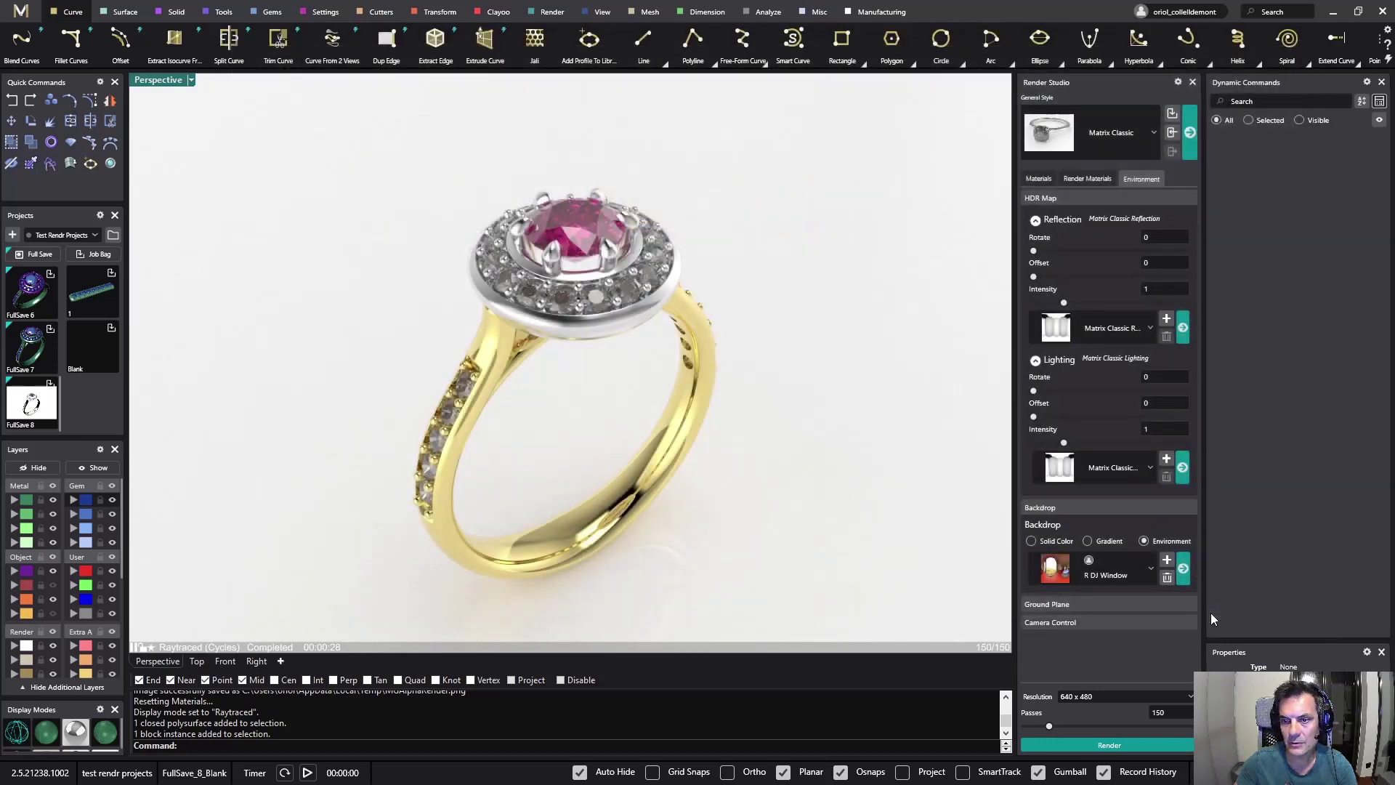
# Choose the Jewel Hdri Diamon D Set13 environment for the backdrop and apply it to the scene.
pyautogui.click(1150, 570)
pyautogui.scroll(-5, 1149, 525)
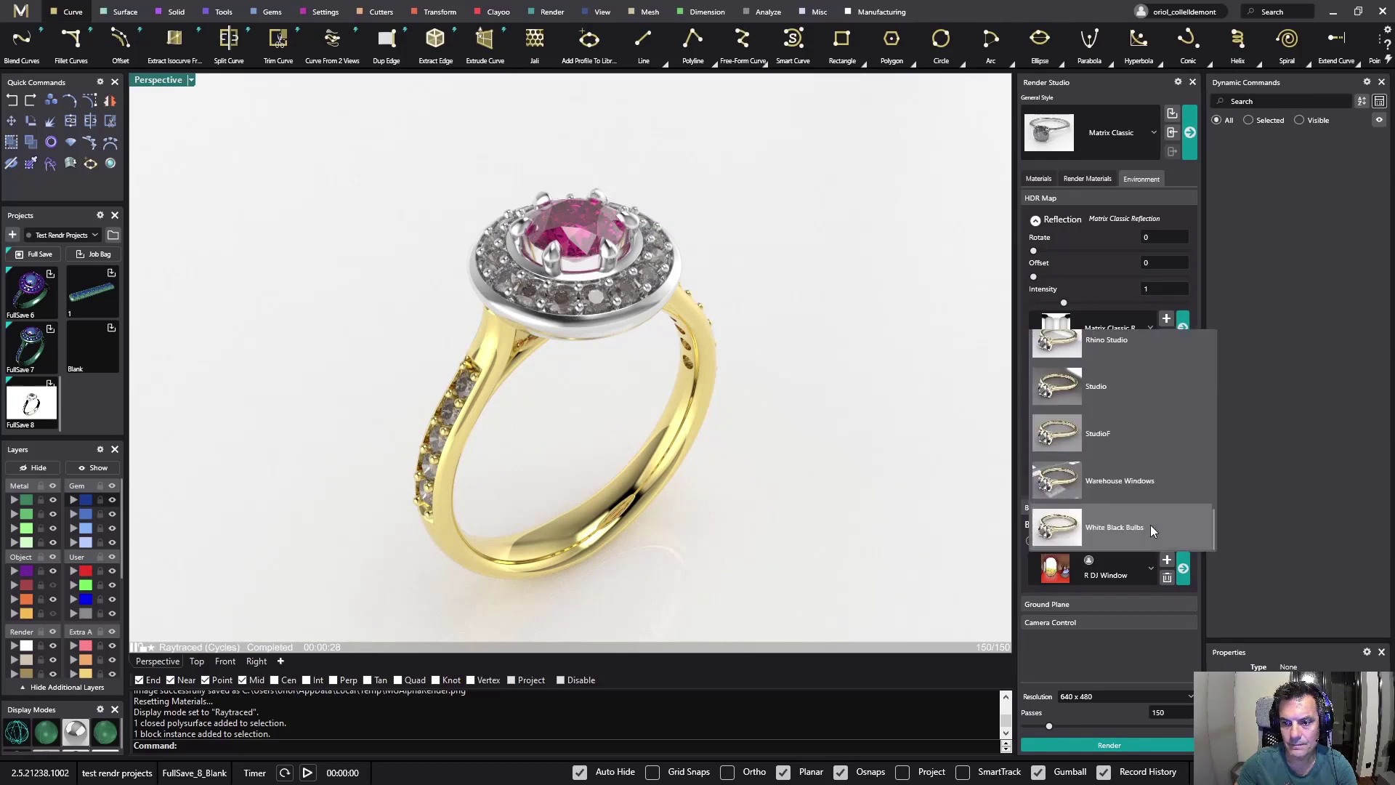
pyautogui.scroll(5, 1149, 525)
pyautogui.scroll(5, 1150, 525)
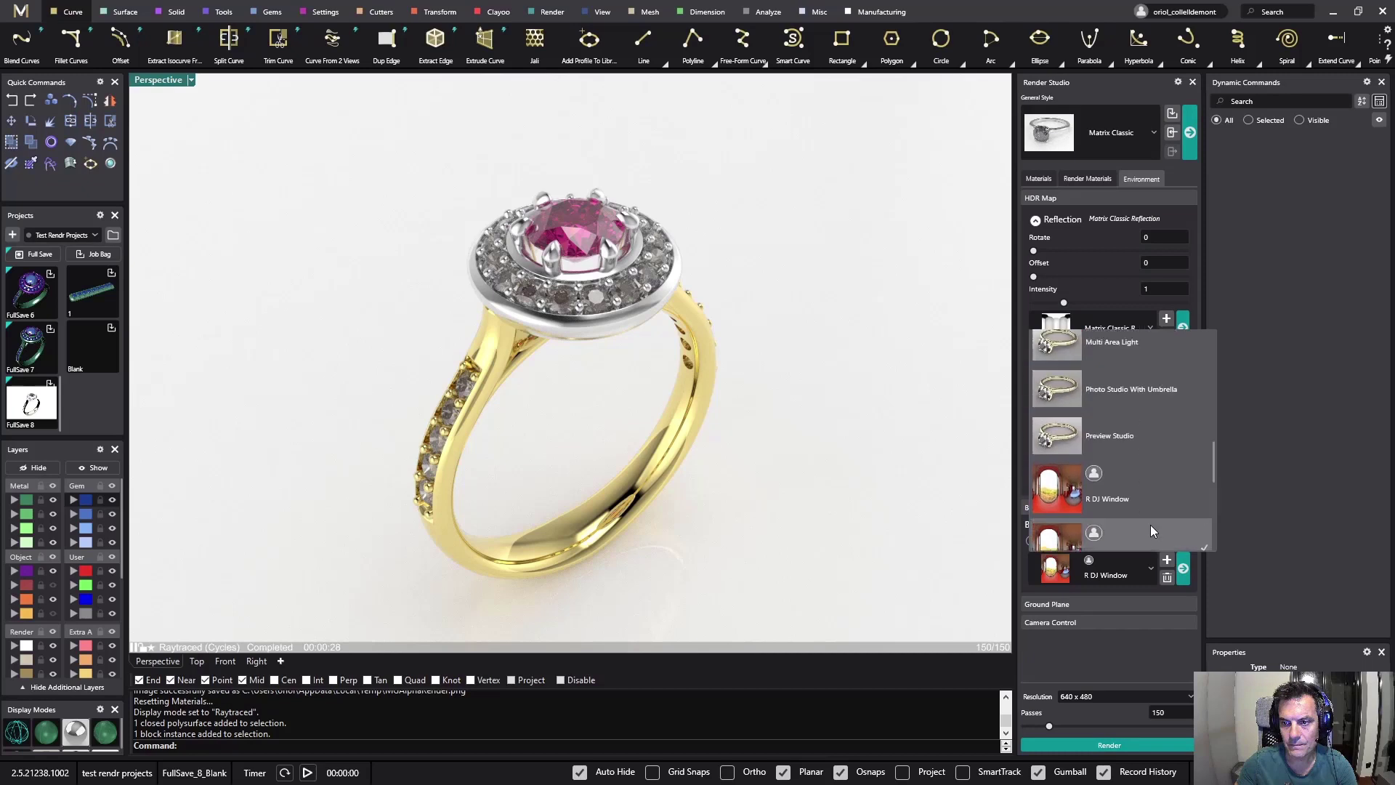
pyautogui.scroll(2, 1149, 524)
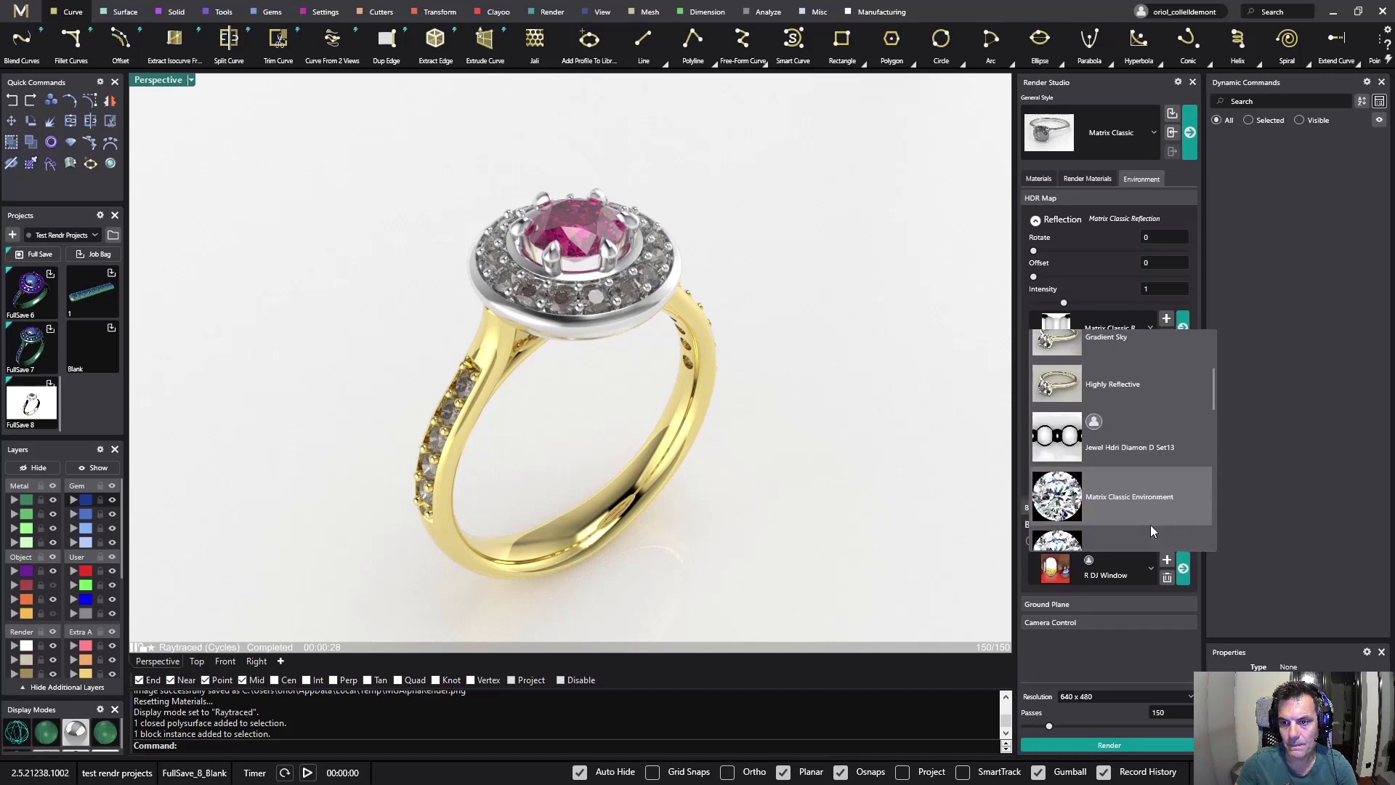
pyautogui.click(1150, 430)
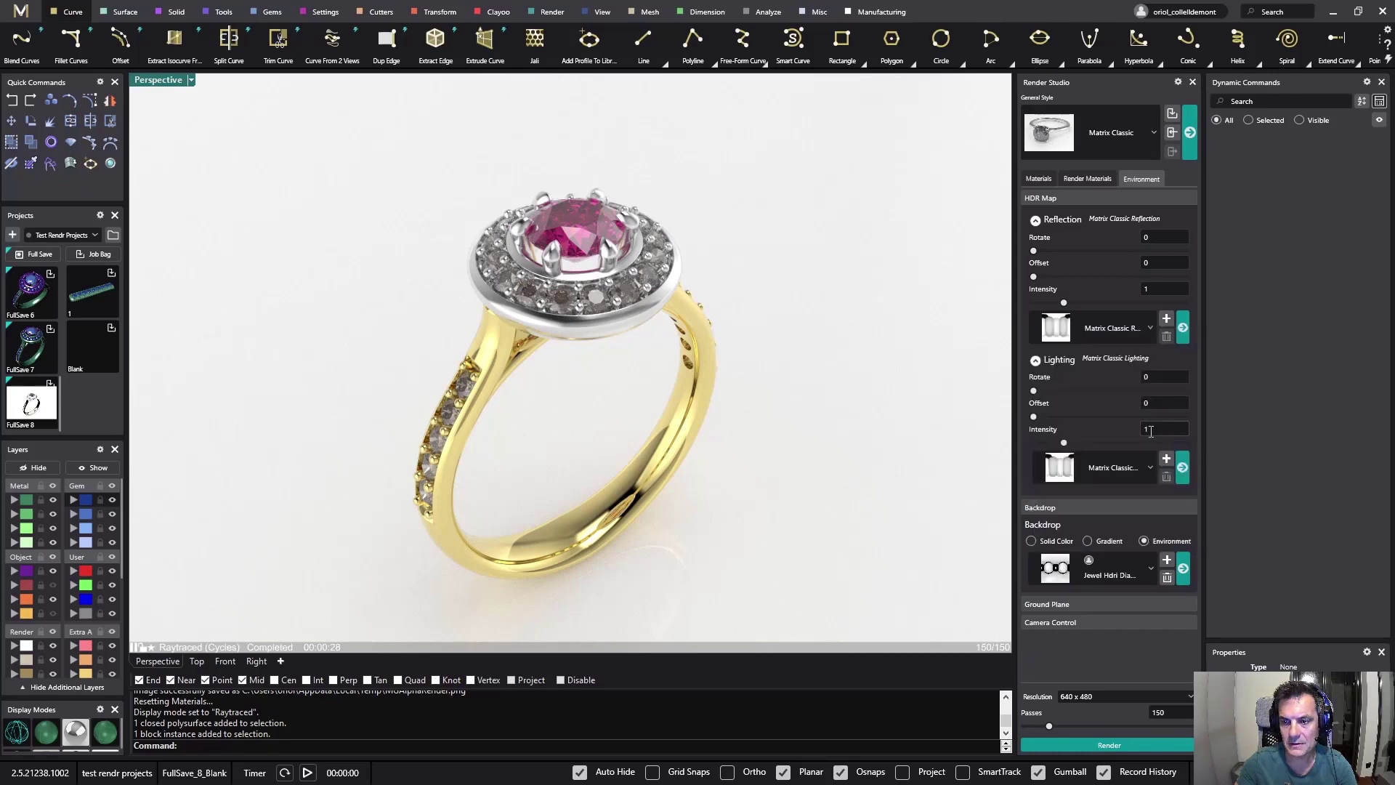
pyautogui.click(1184, 573)
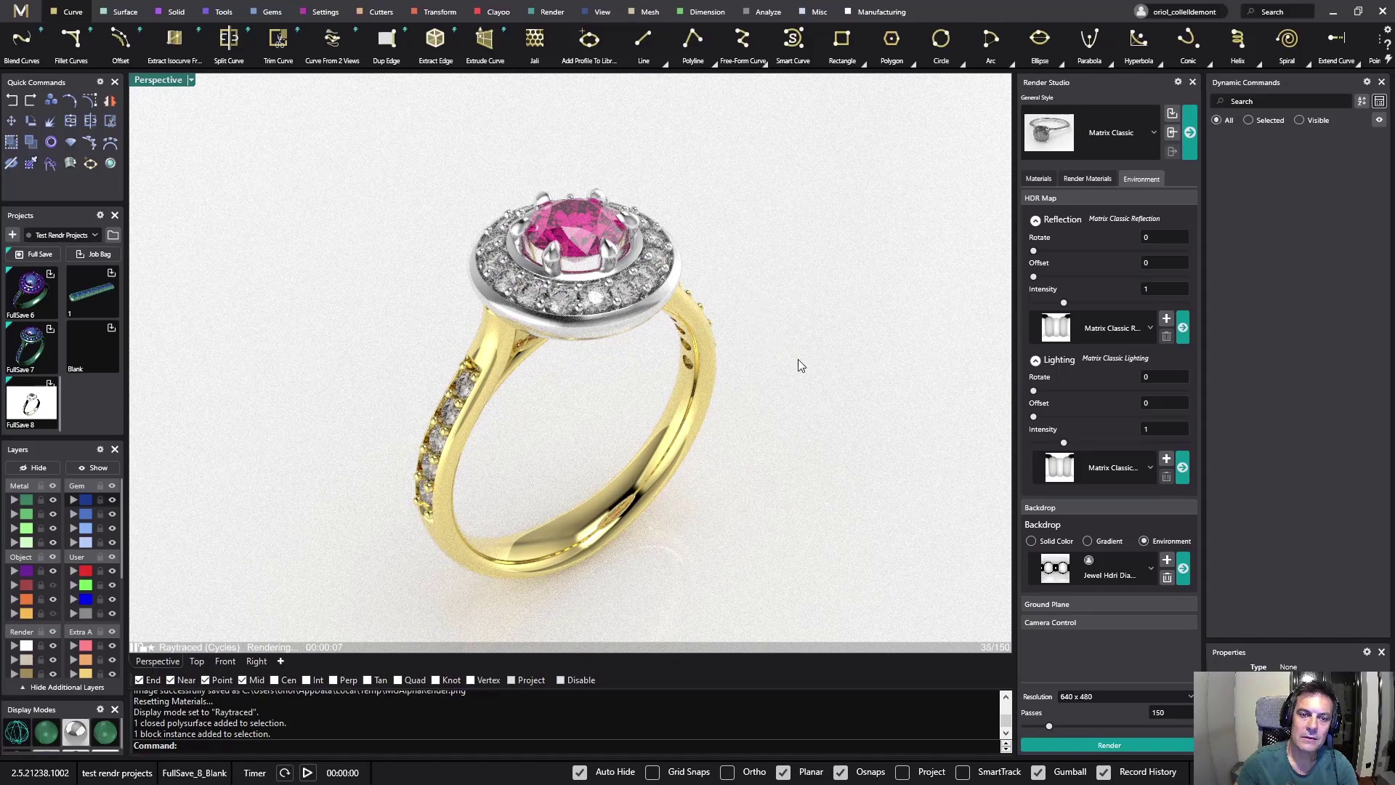
# Set the HDR map's lighting intensity to 0.9 and rotate its reflection to 51.
pyautogui.moveTo(792, 365); pyautogui.dragTo(783, 390, button='right')
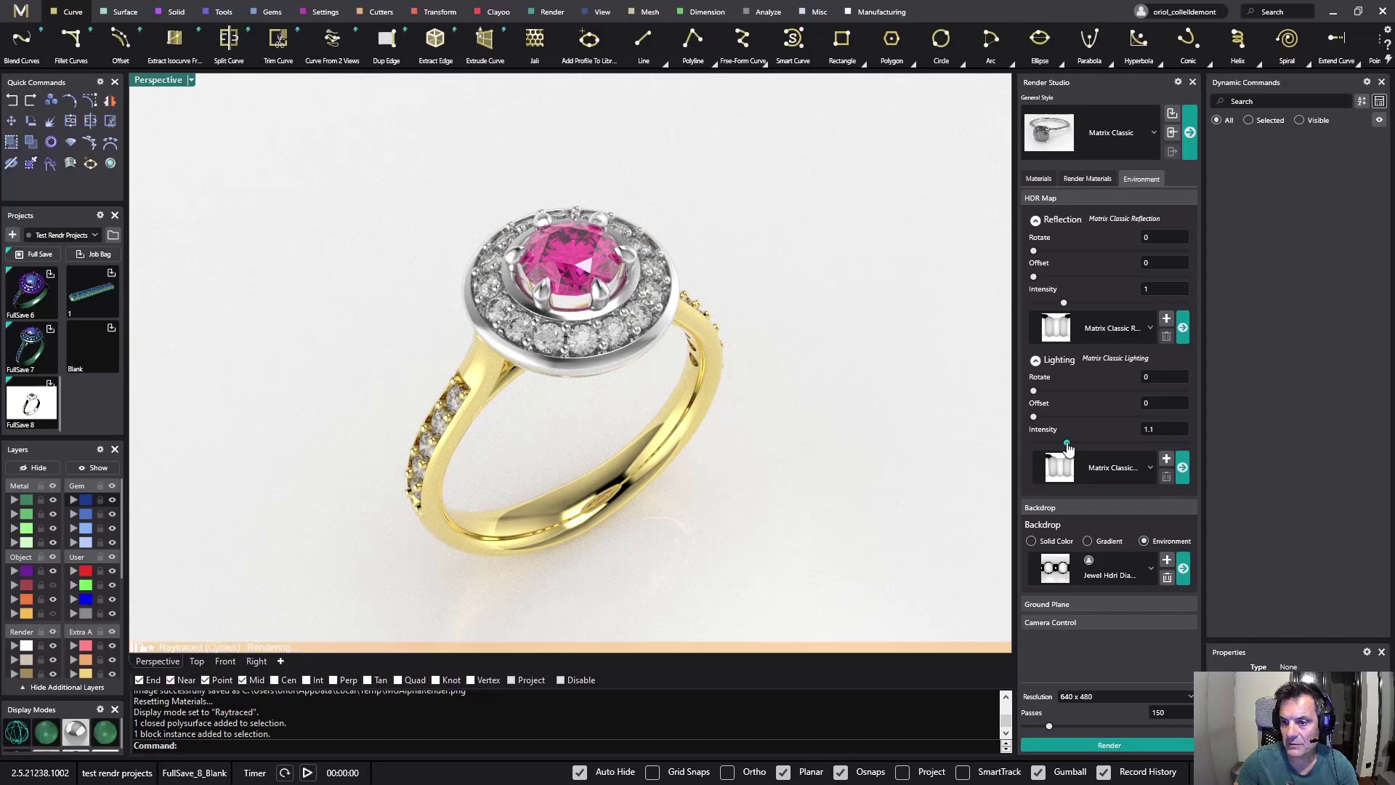
pyautogui.moveTo(1063, 444)
pyautogui.mouseDown()
pyautogui.moveTo(1087, 452)
pyautogui.moveTo(1040, 445)
pyautogui.mouseUp()
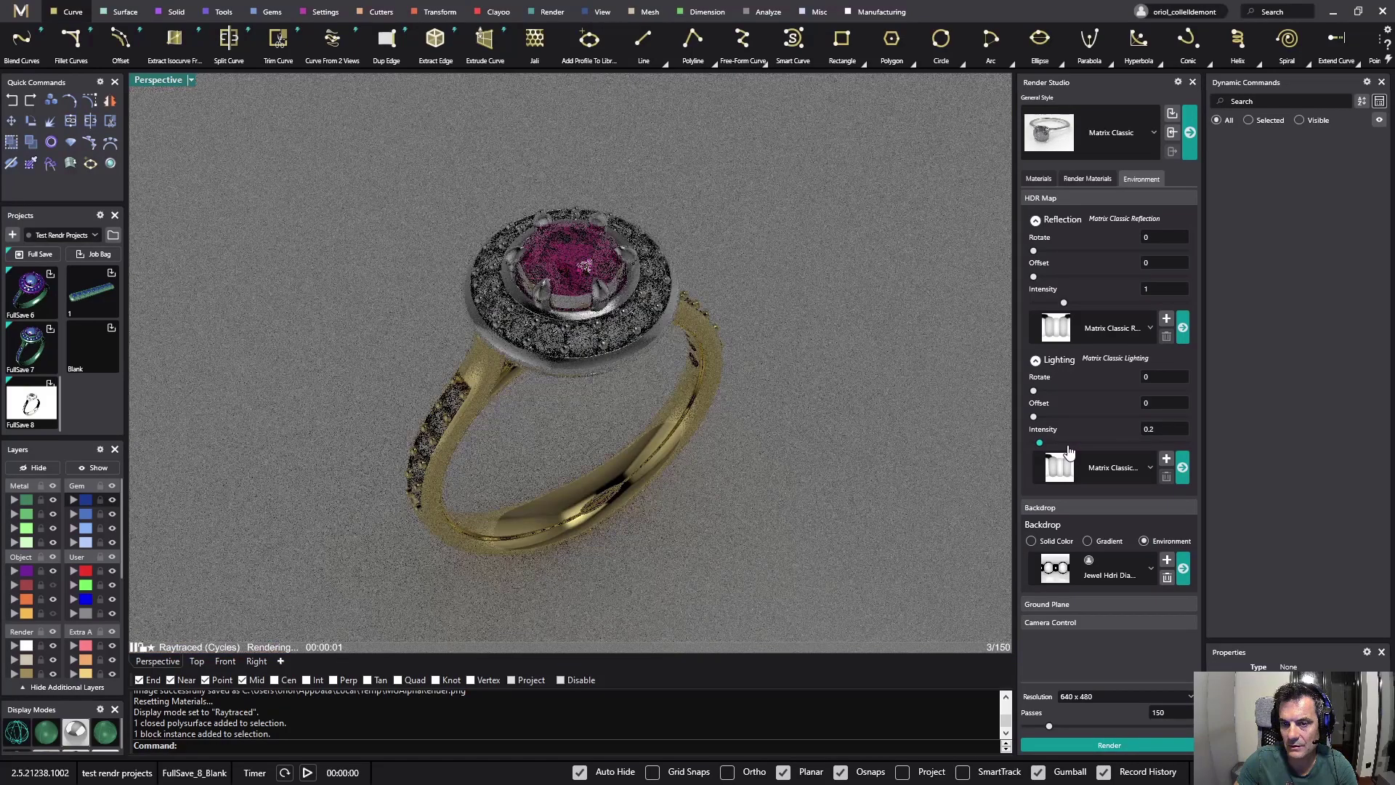
pyautogui.moveTo(1041, 444); pyautogui.dragTo(1061, 442)
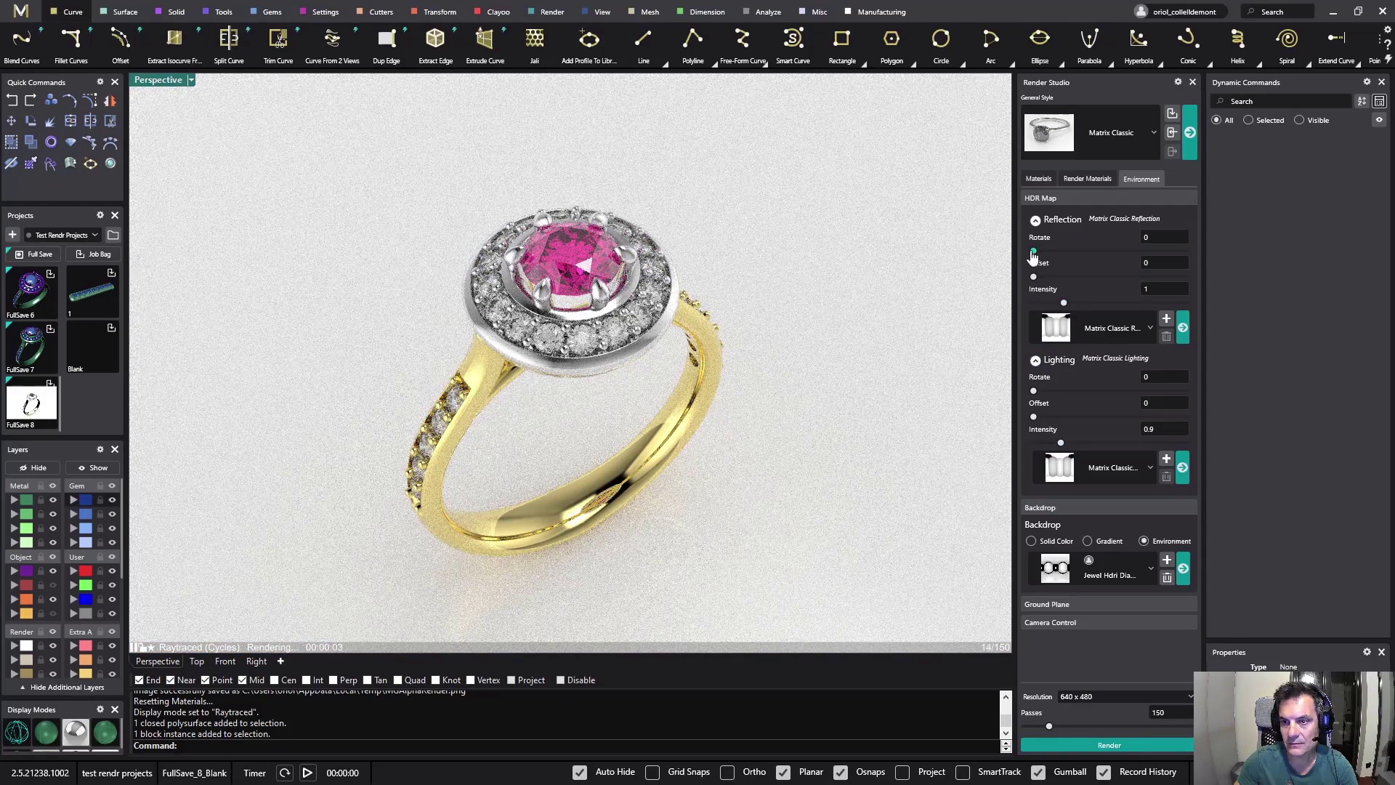
pyautogui.moveTo(1033, 251); pyautogui.dragTo(1054, 254)
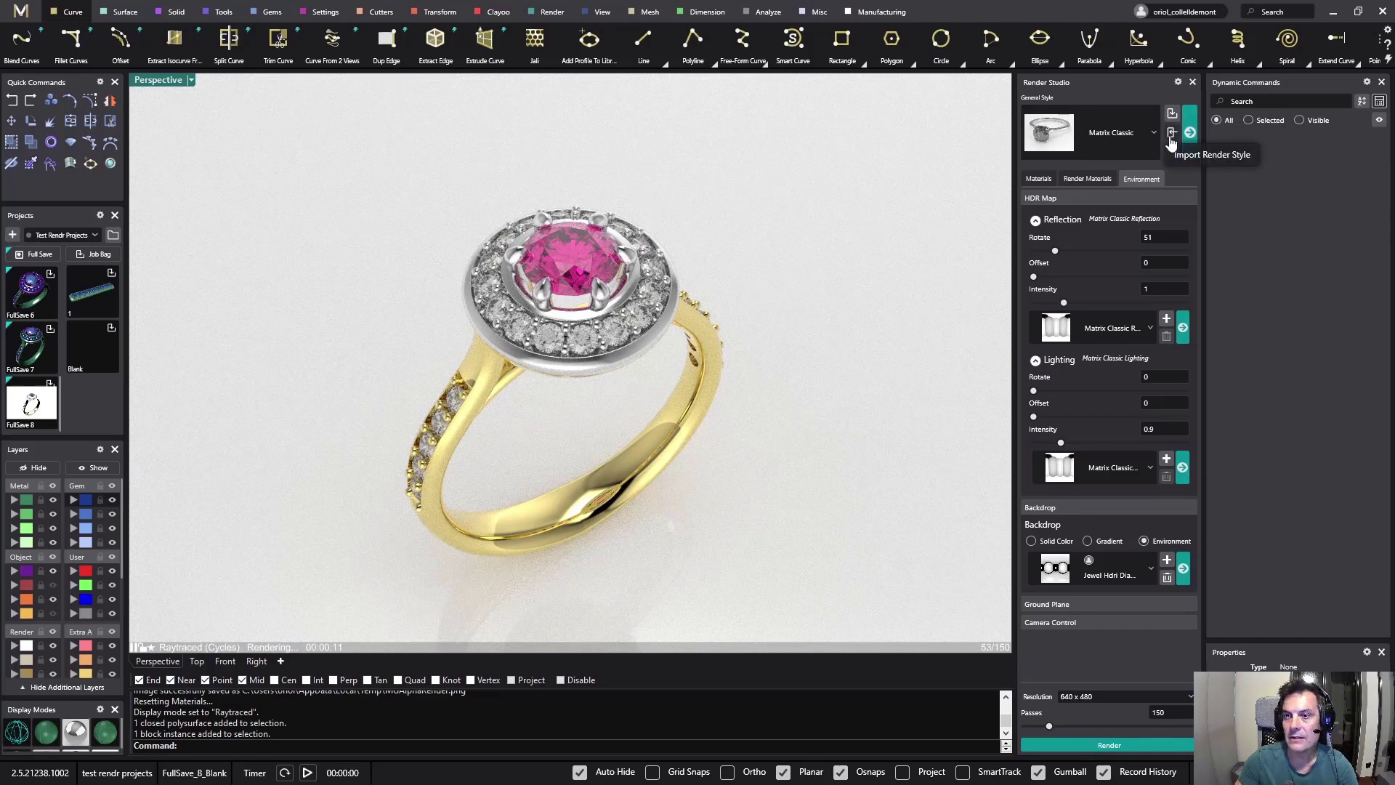
pyautogui.click(1171, 114)
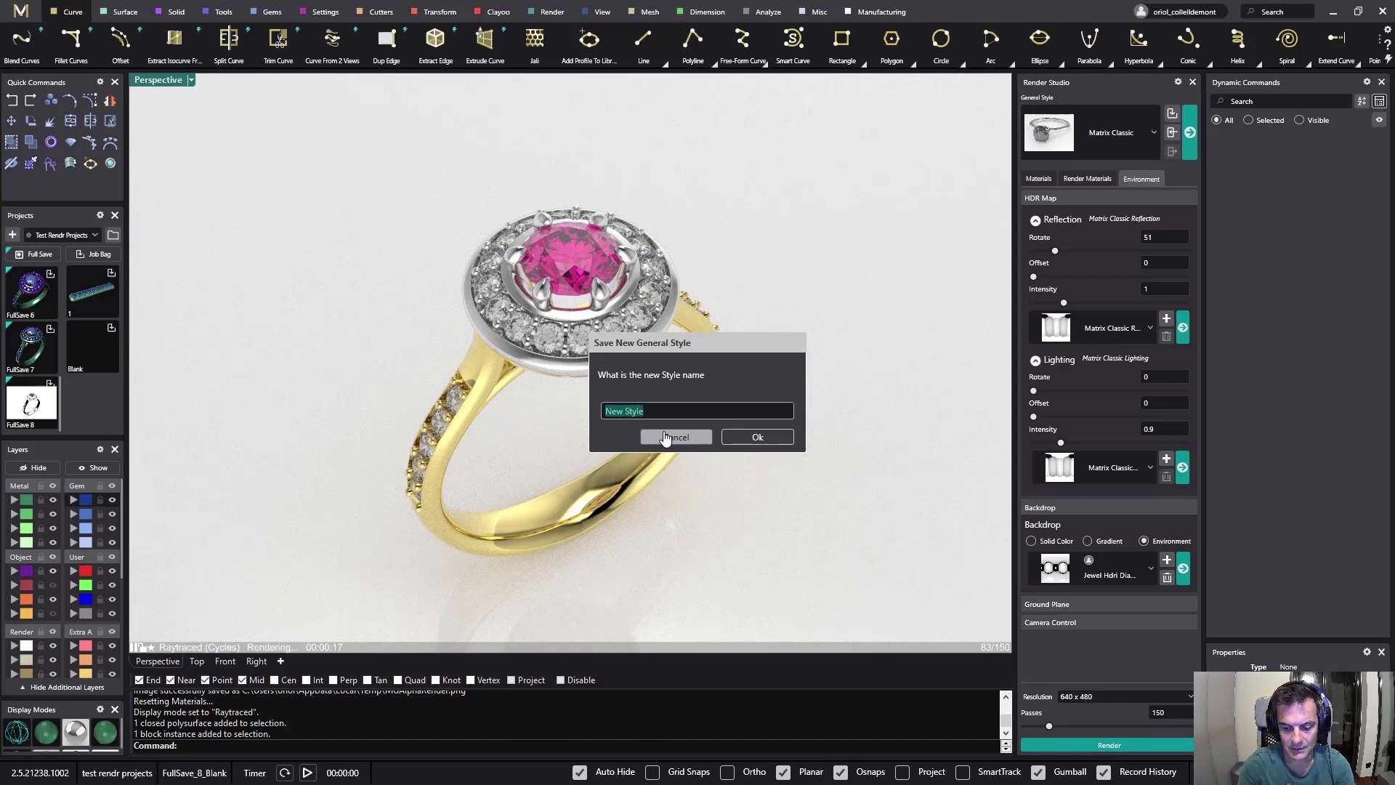
pyautogui.press('End')
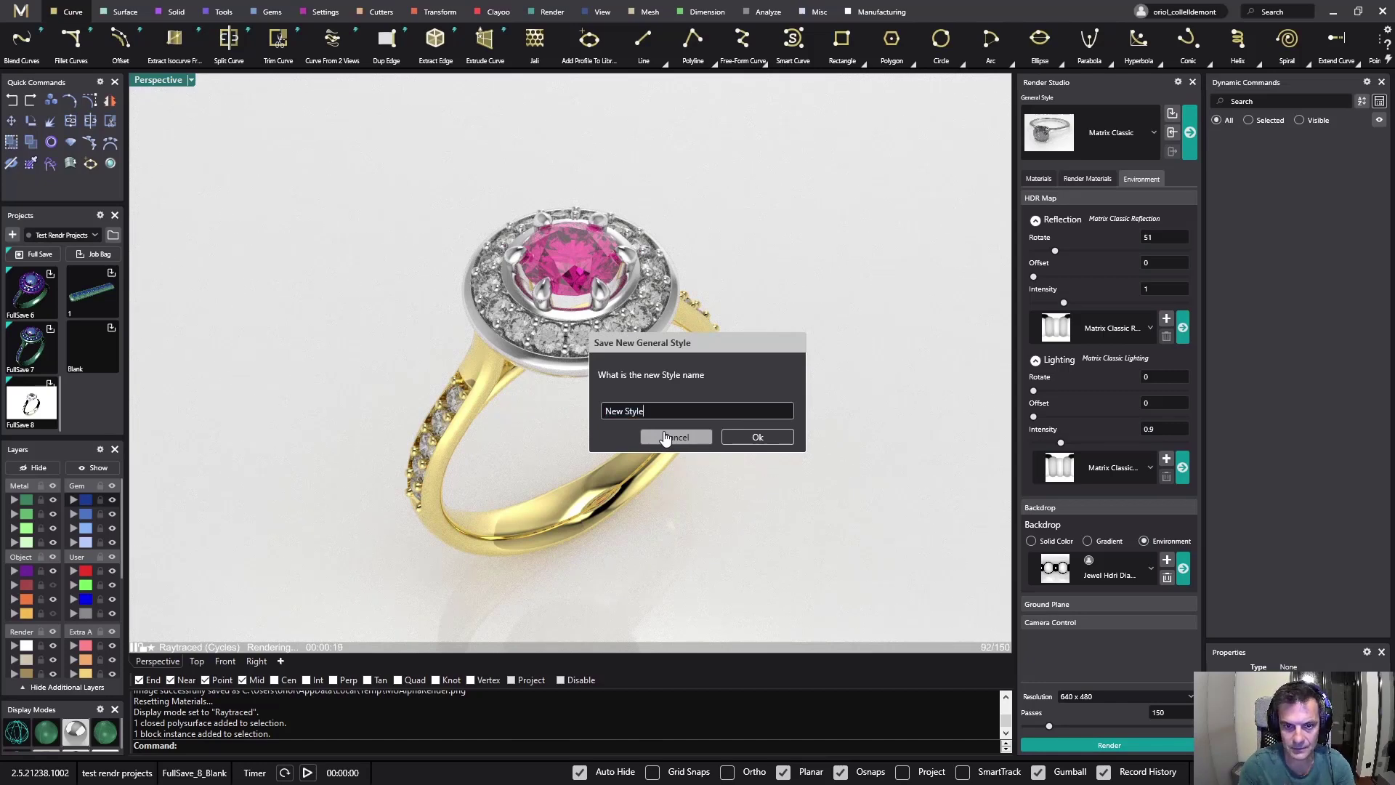
pyautogui.click(664, 436)
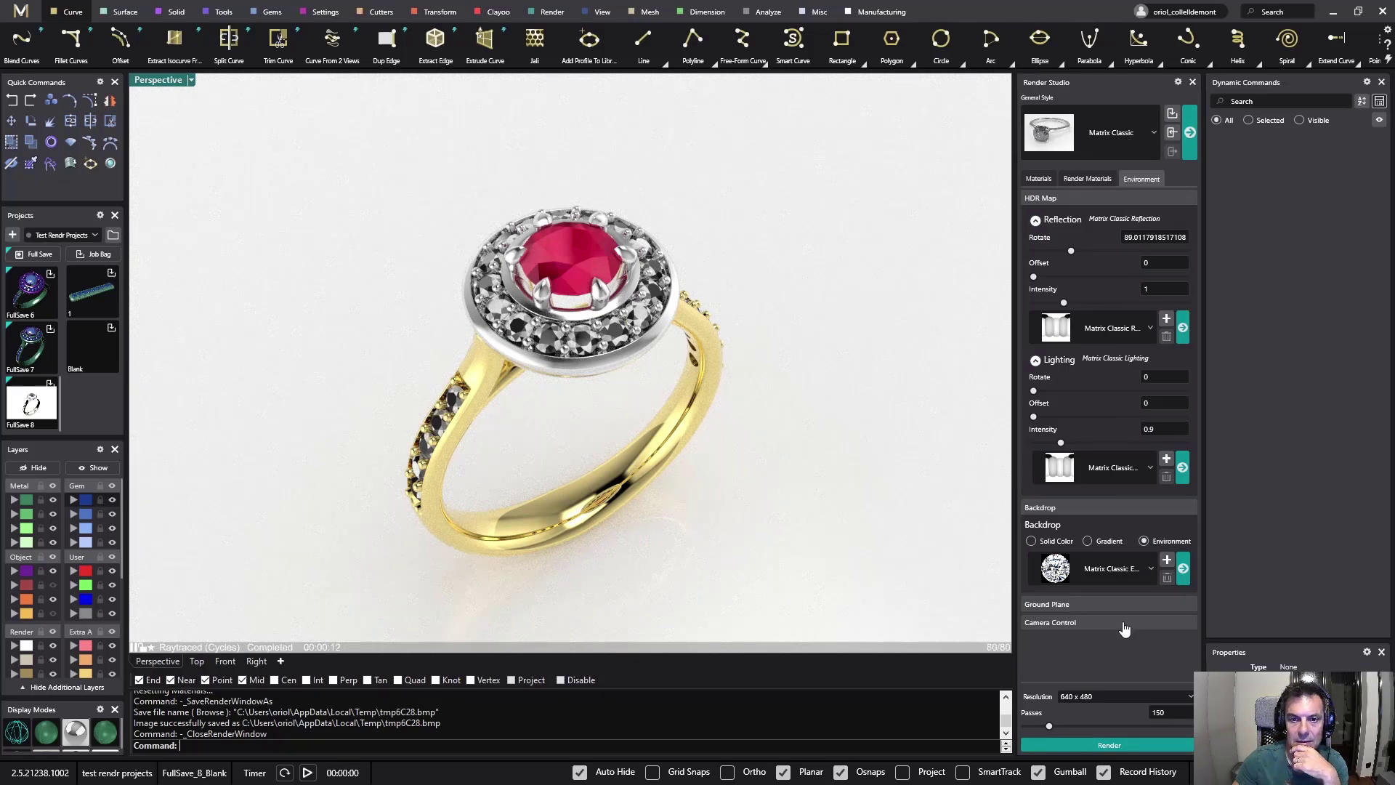
# Render the ring and inspect its gems and metal up close in the enlarged render window.
pyautogui.click(1123, 746)
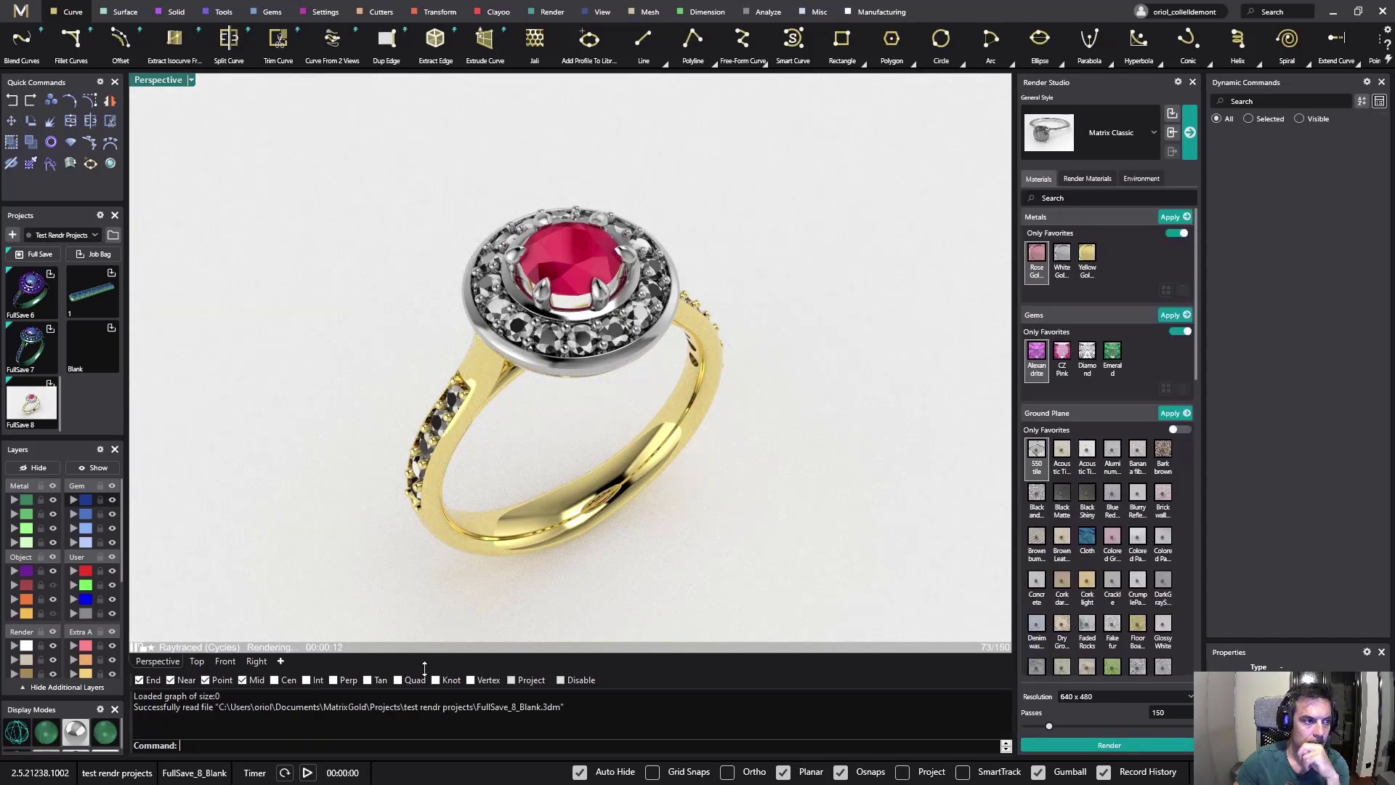
pyautogui.click(1100, 743)
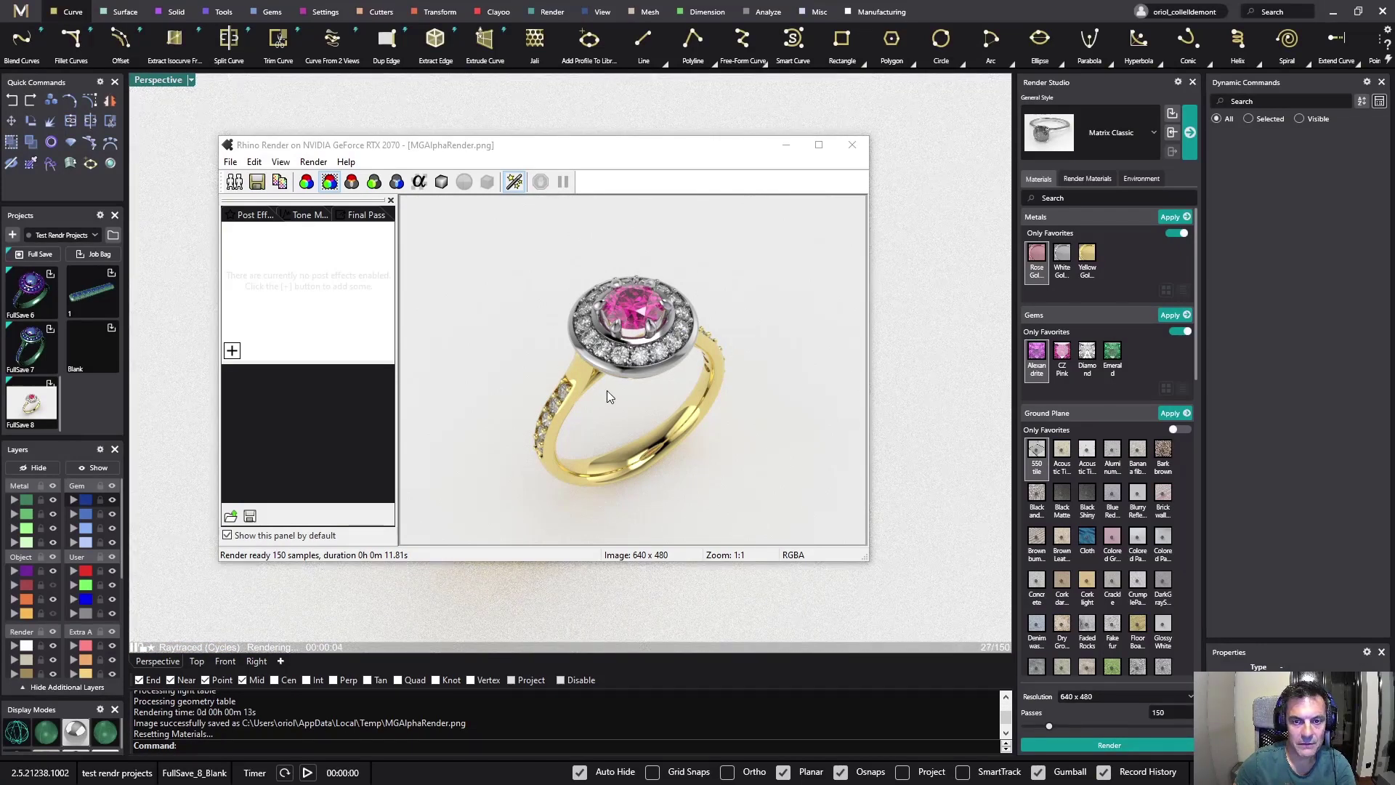
pyautogui.click(818, 145)
pyautogui.scroll(2, 816, 401)
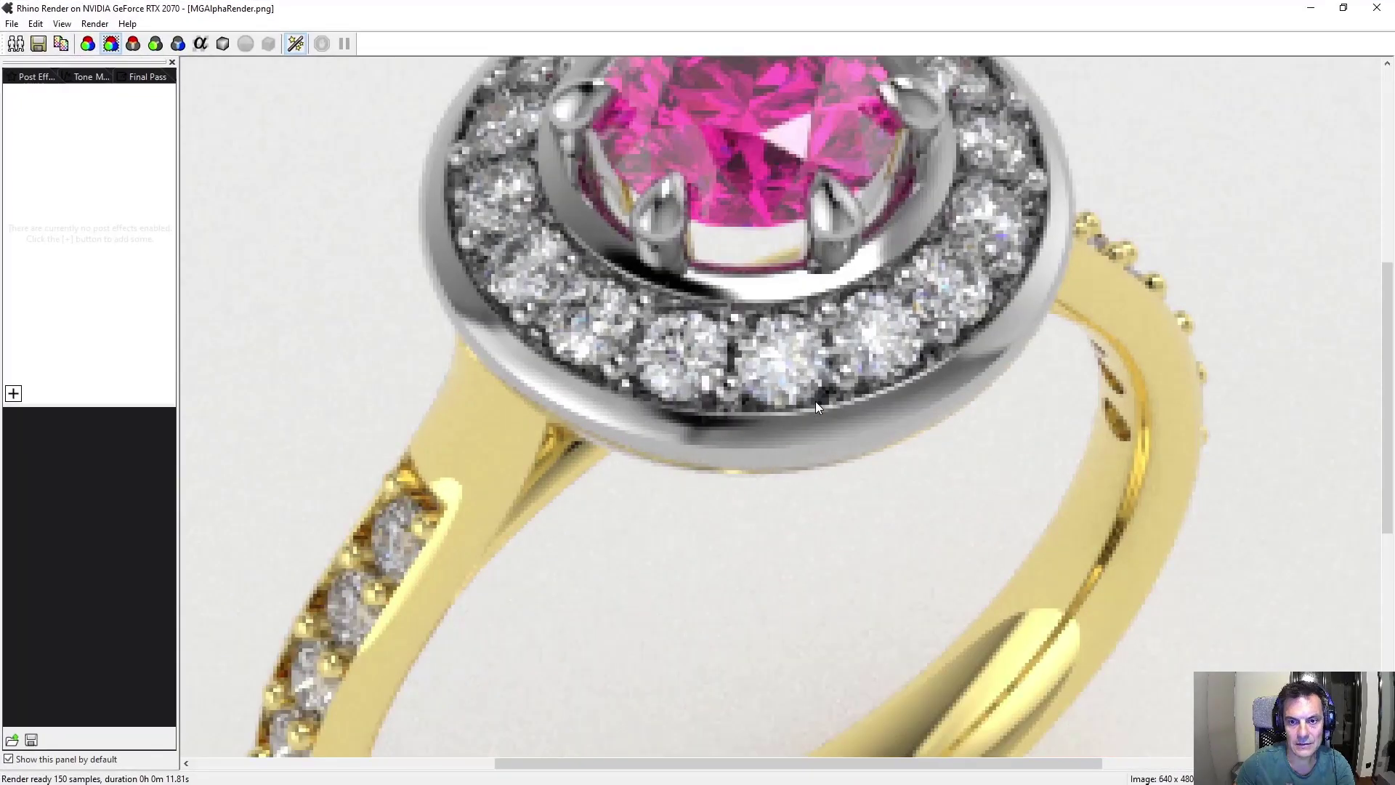
pyautogui.scroll(-3, 1046, 446)
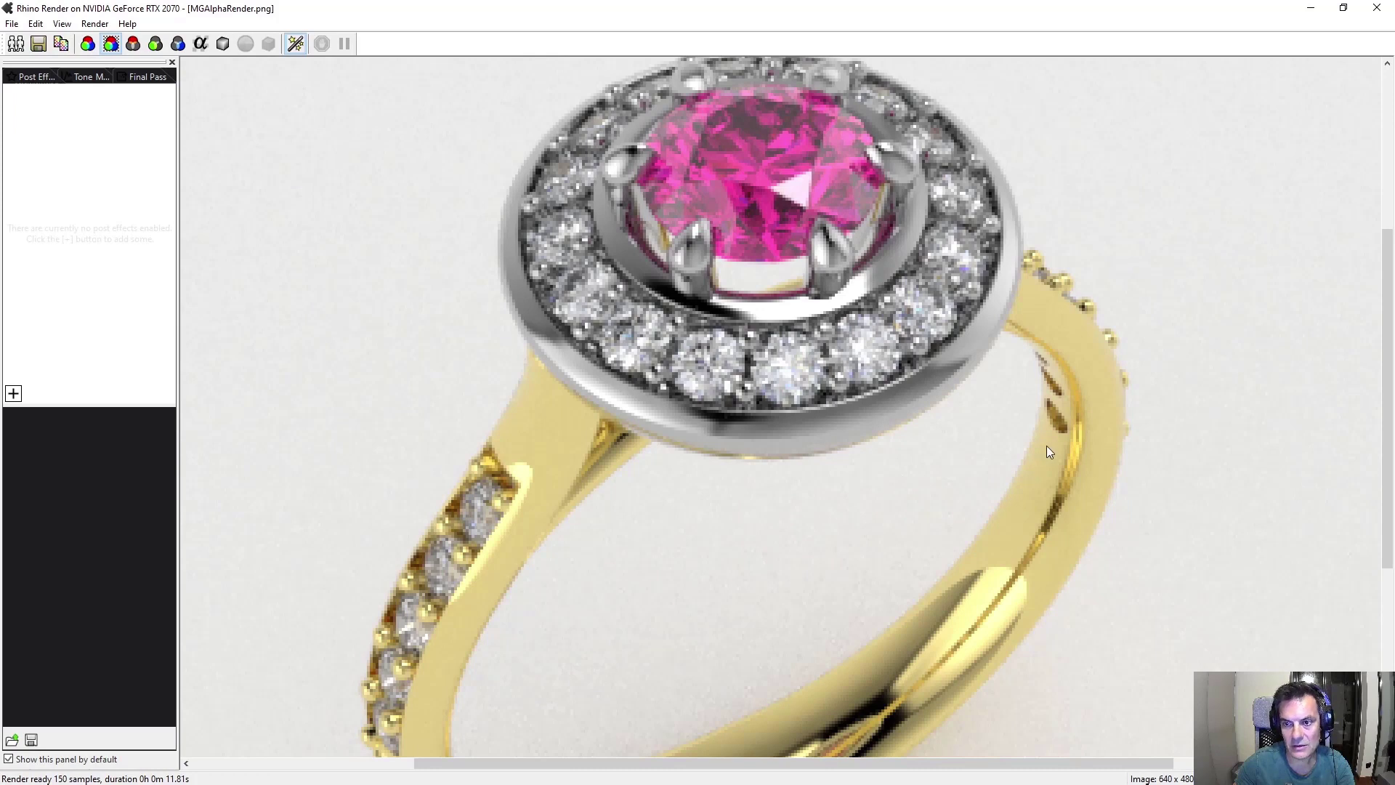
pyautogui.scroll(1, 1052, 413)
pyautogui.scroll(-1, 1054, 413)
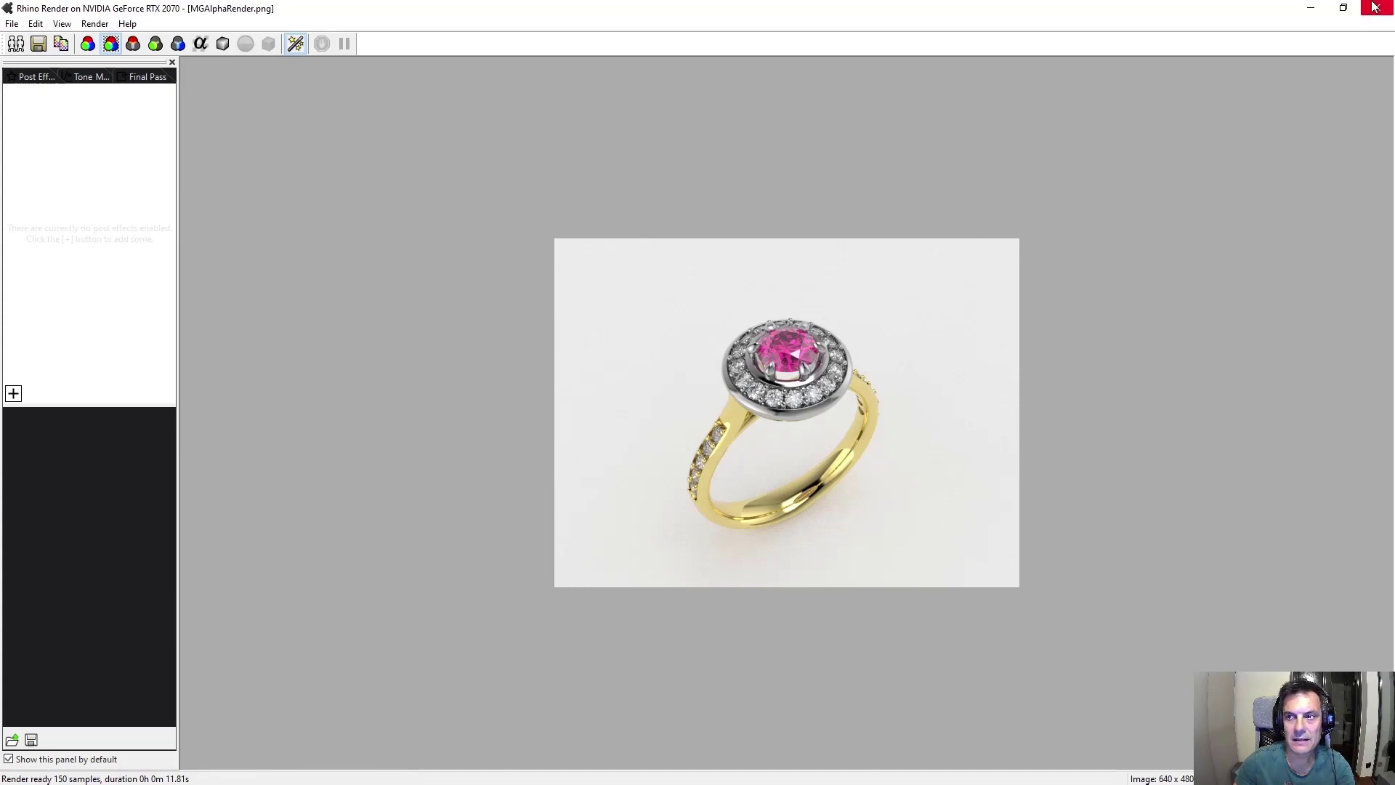
pyautogui.click(1343, 7)
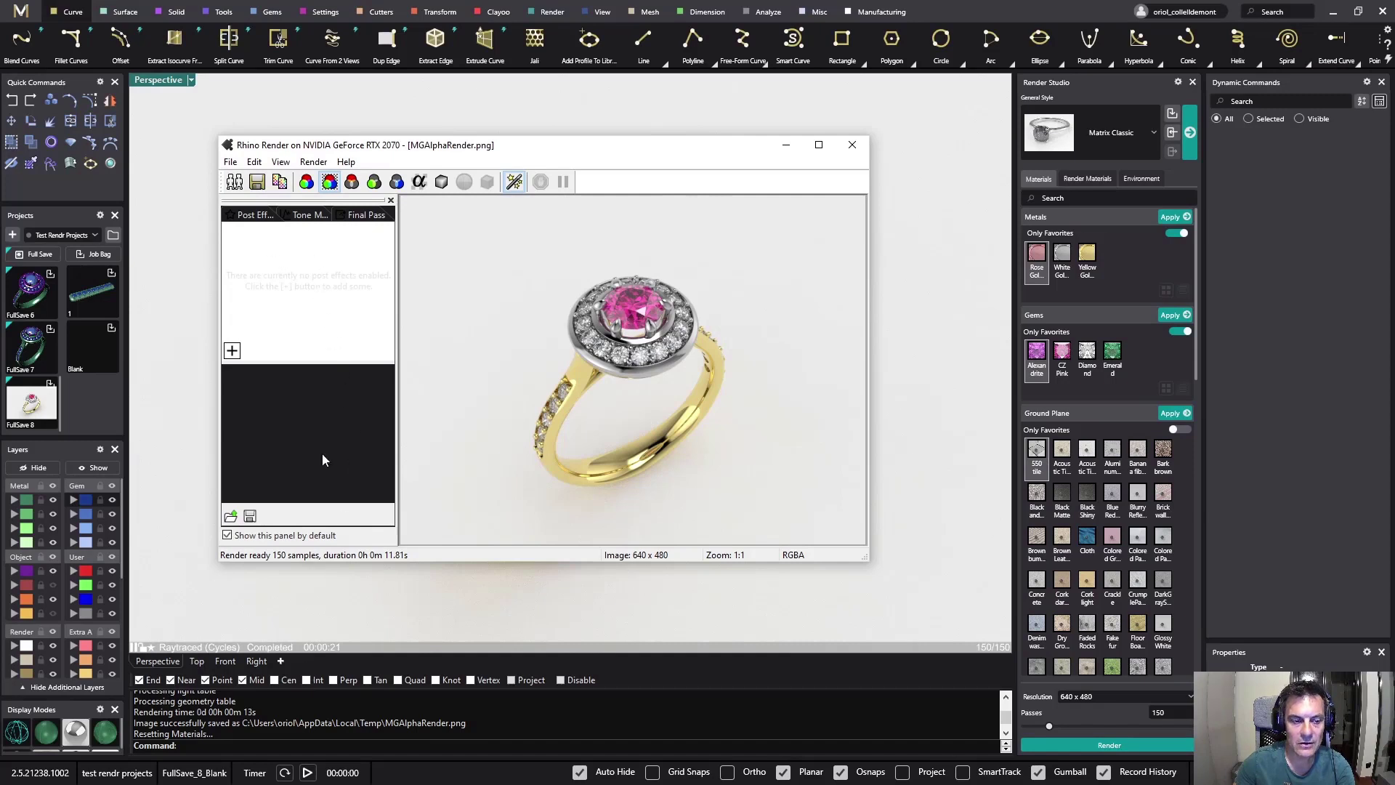
# Install version 0.4.1 of the NVIDIADenoiser package with the PackageManager command and close the manager.
pyautogui.click(255, 745)
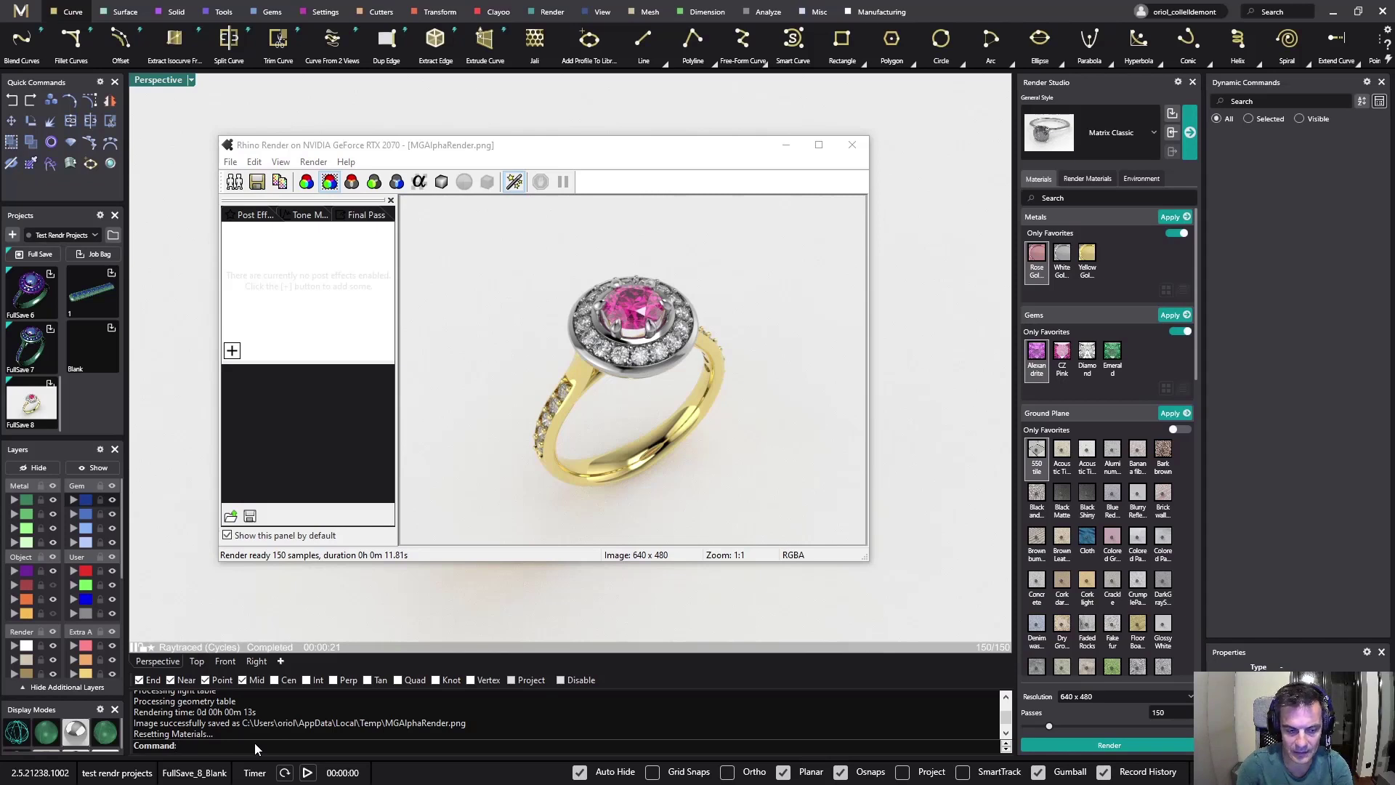
pyautogui.write('Pac')
pyautogui.write('kageManager')
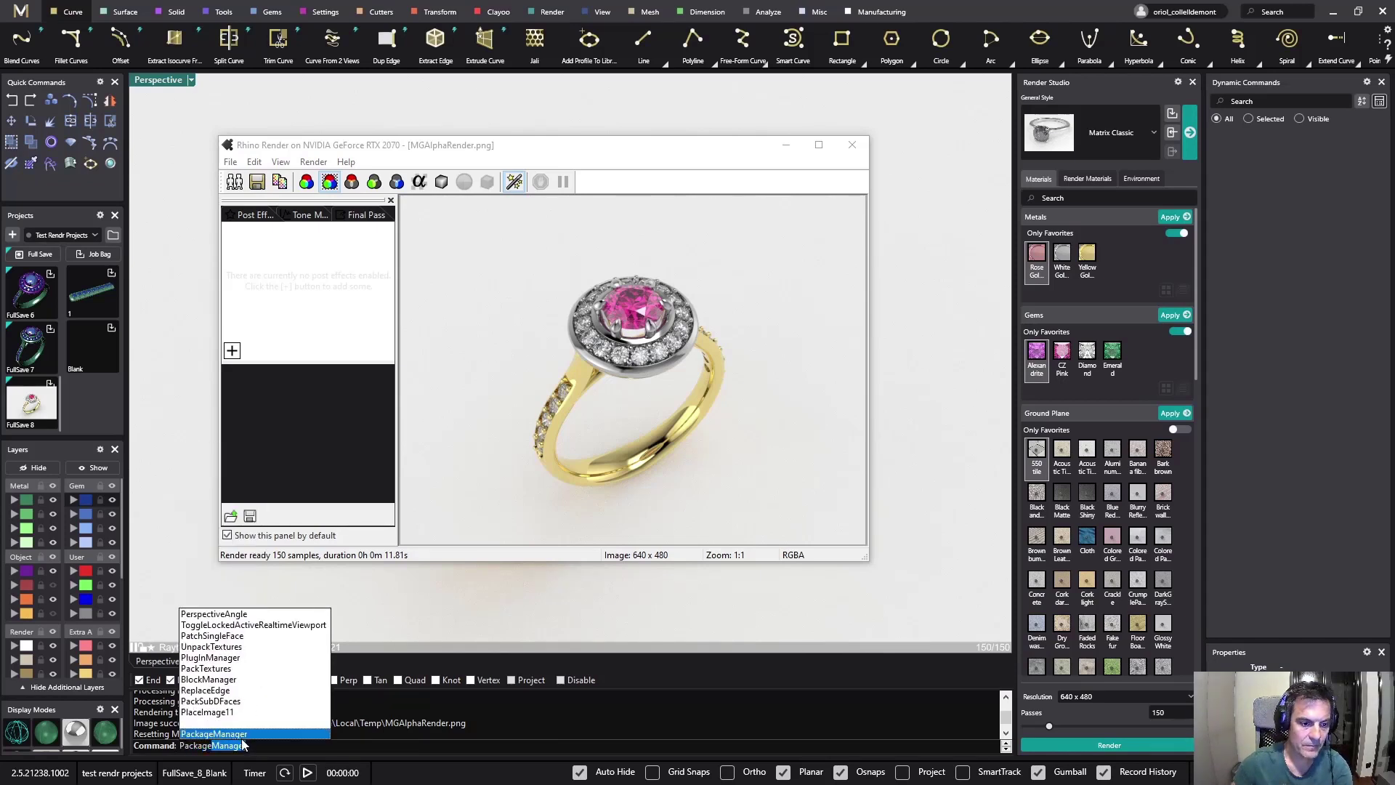
pyautogui.press('Return')
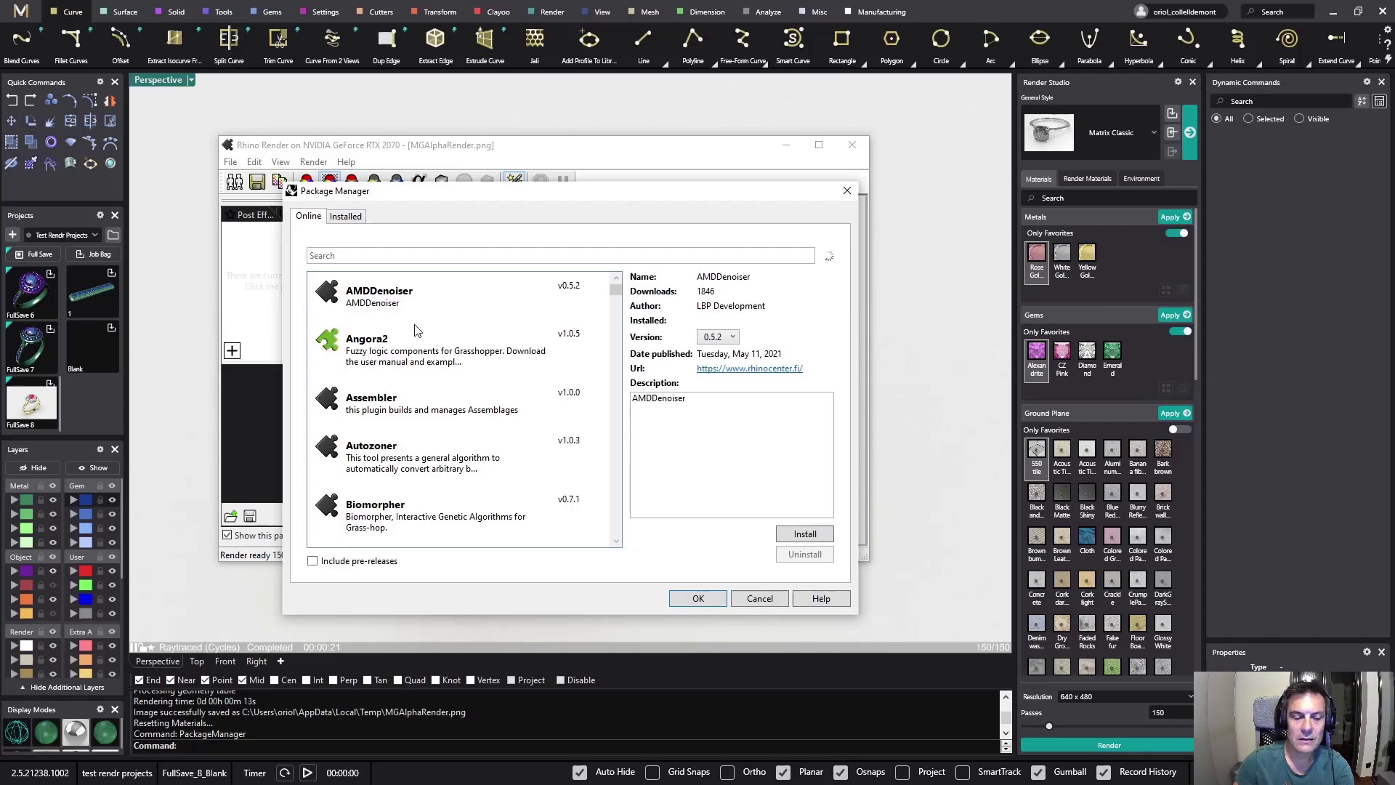
pyautogui.scroll(-1, 418, 333)
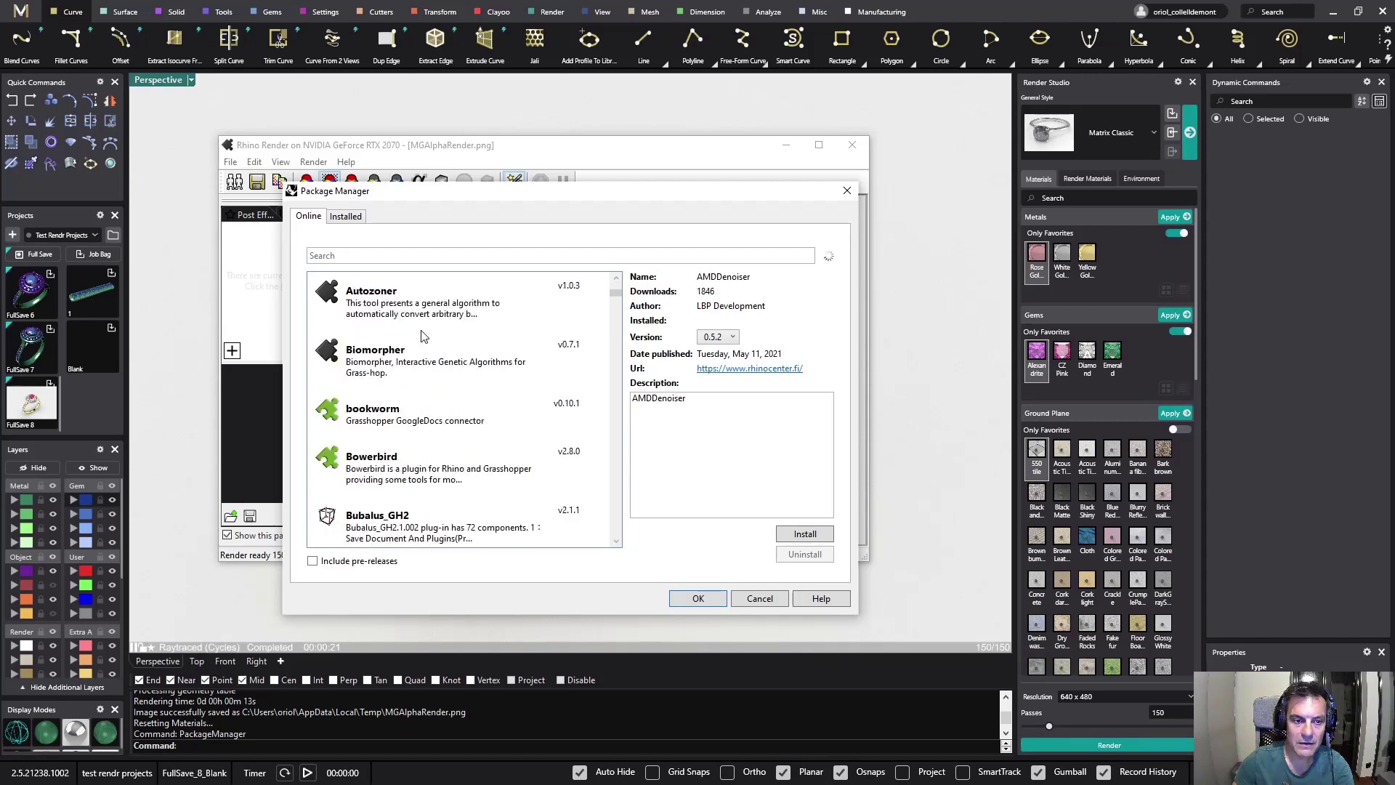
pyautogui.scroll(-3, 425, 340)
pyautogui.scroll(-15, 428, 343)
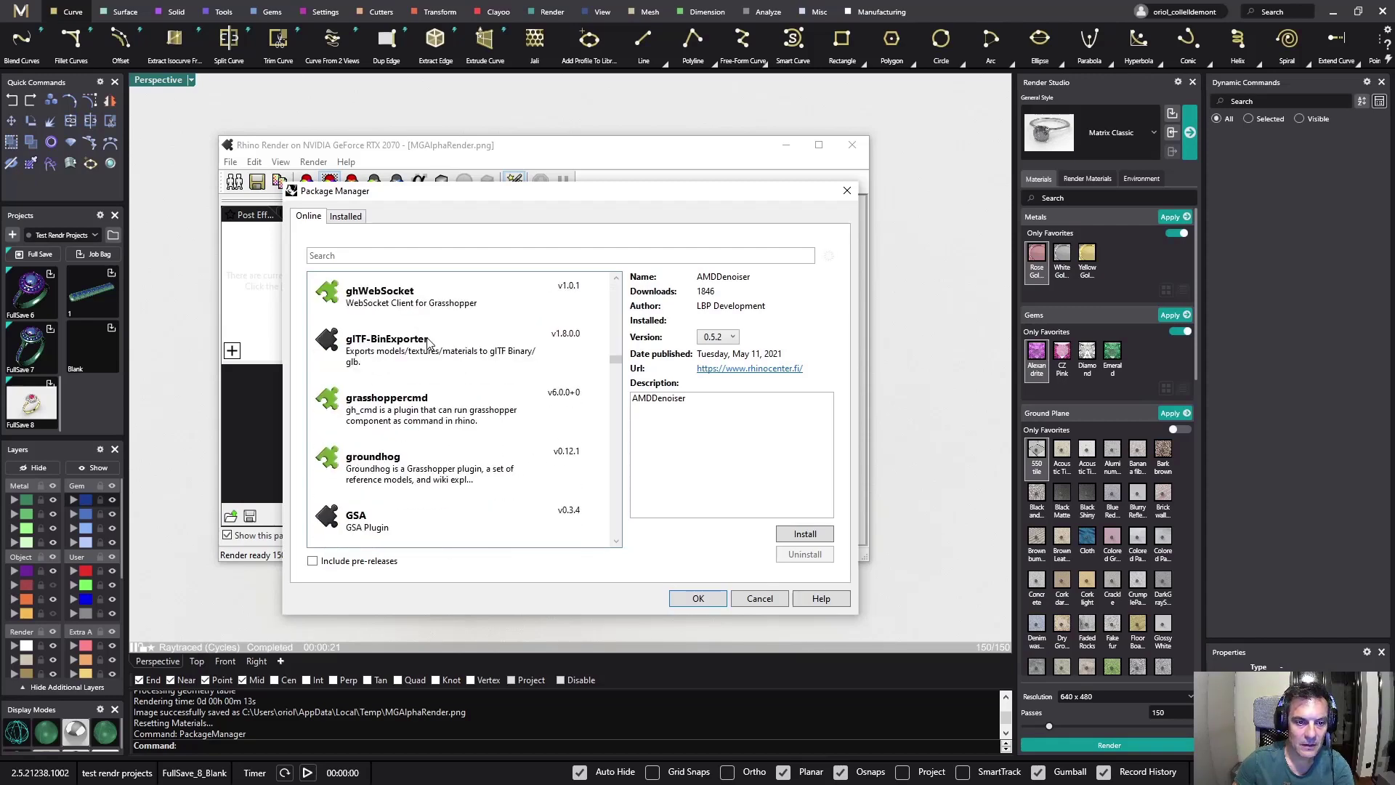
pyautogui.scroll(-10, 429, 343)
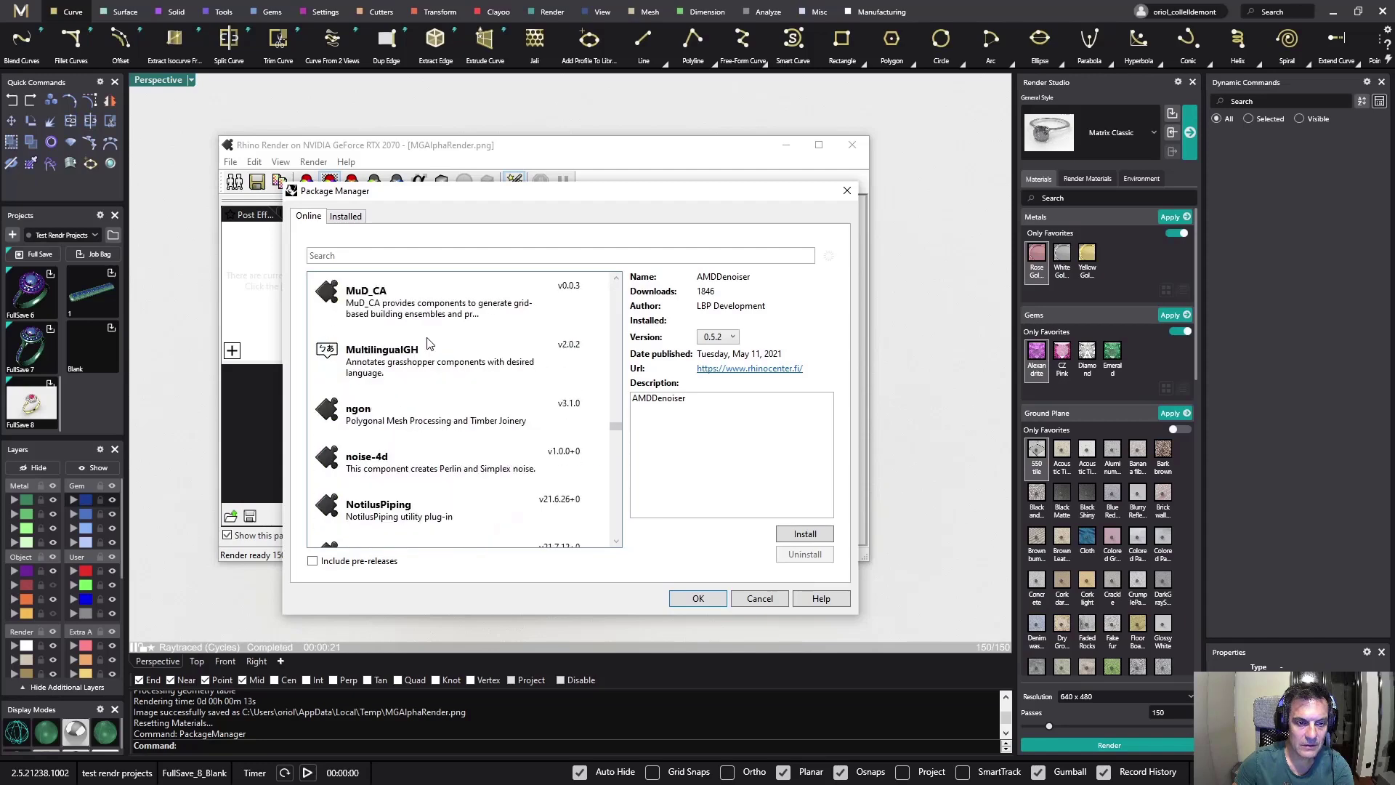
pyautogui.scroll(-3, 428, 343)
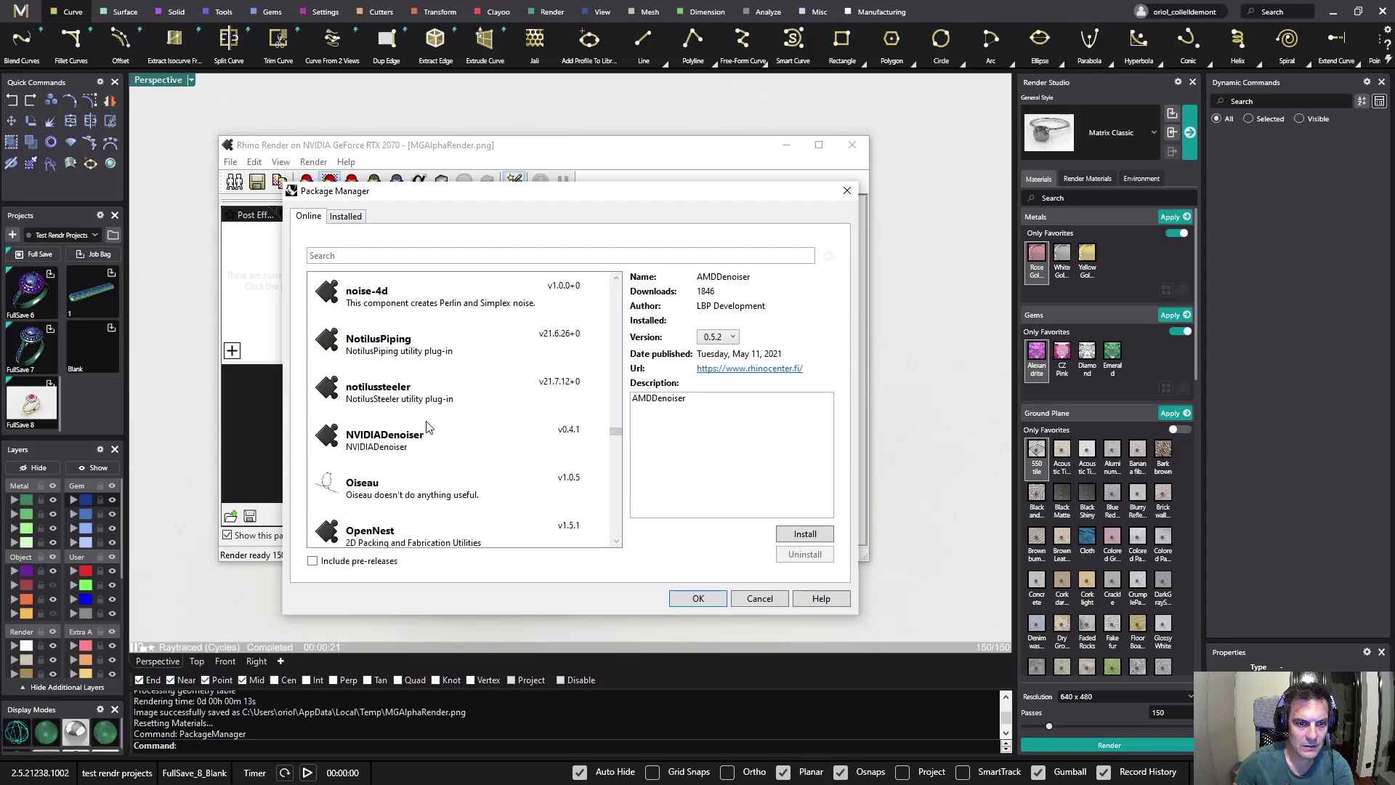
pyautogui.click(397, 446)
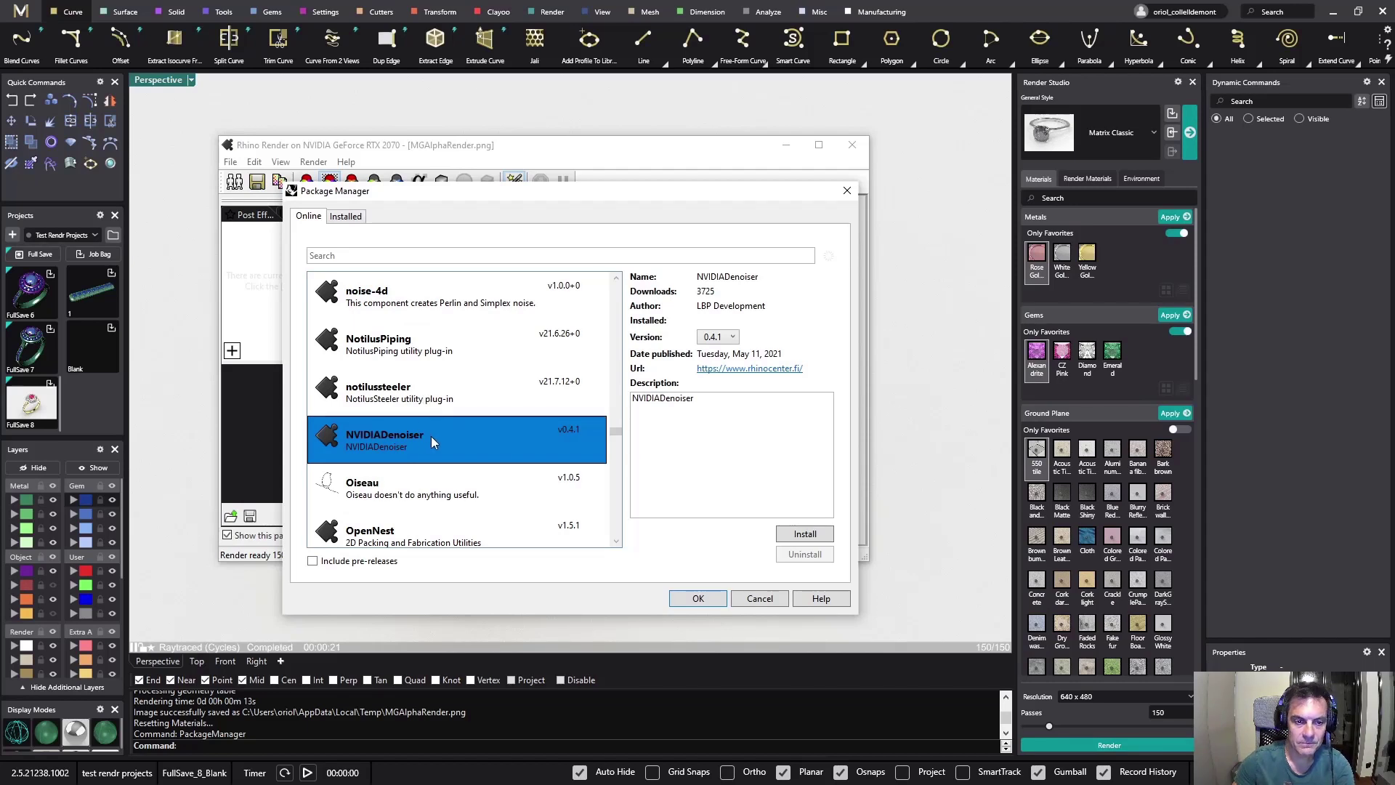
pyautogui.click(799, 535)
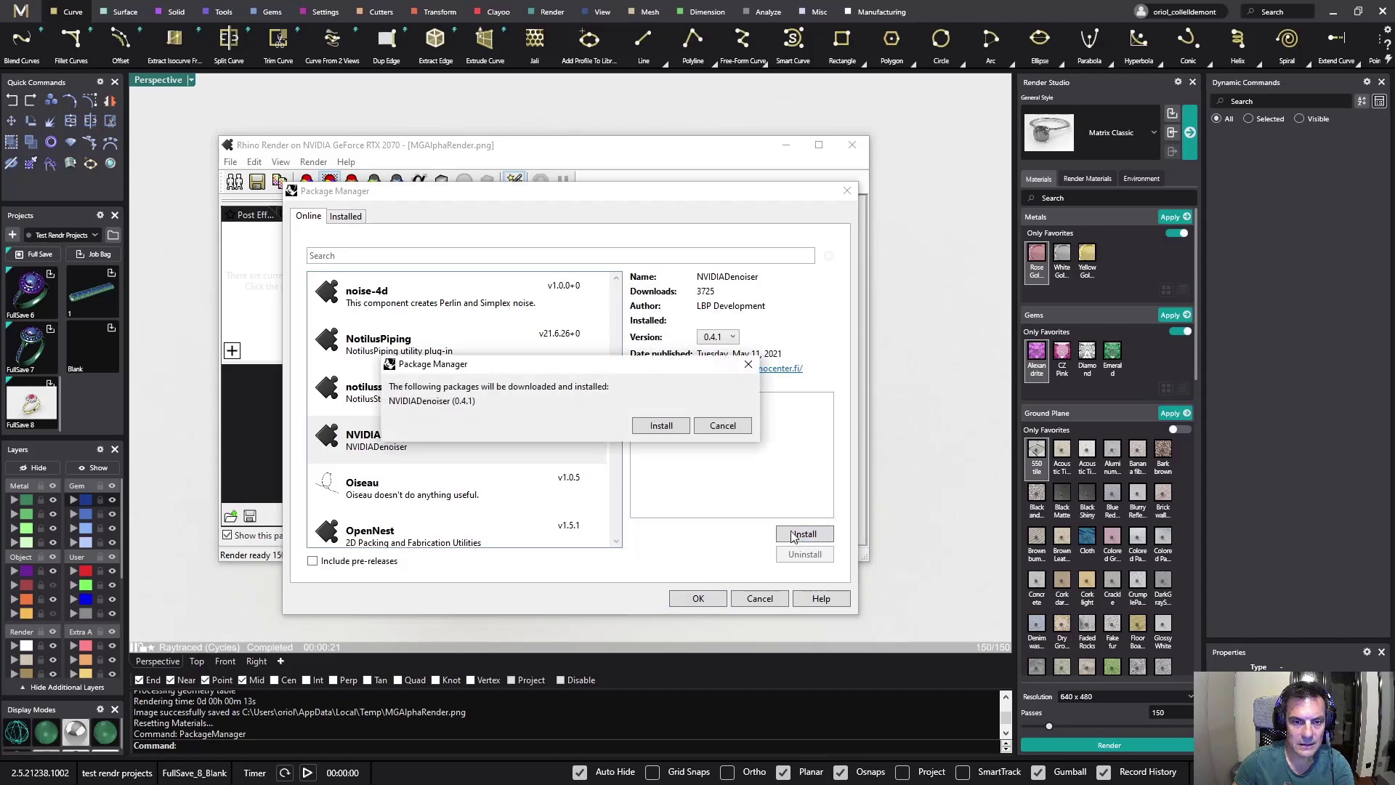
pyautogui.click(660, 429)
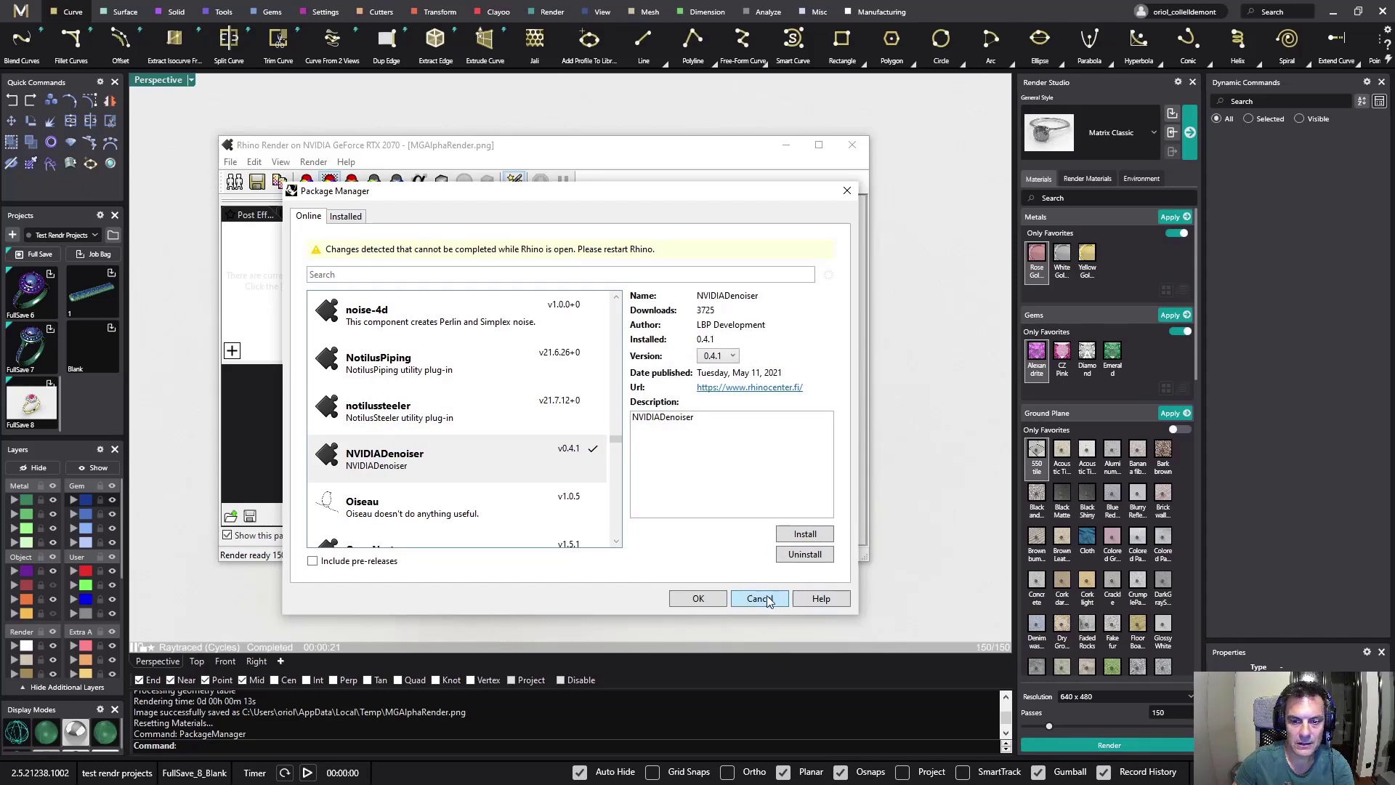
pyautogui.click(709, 600)
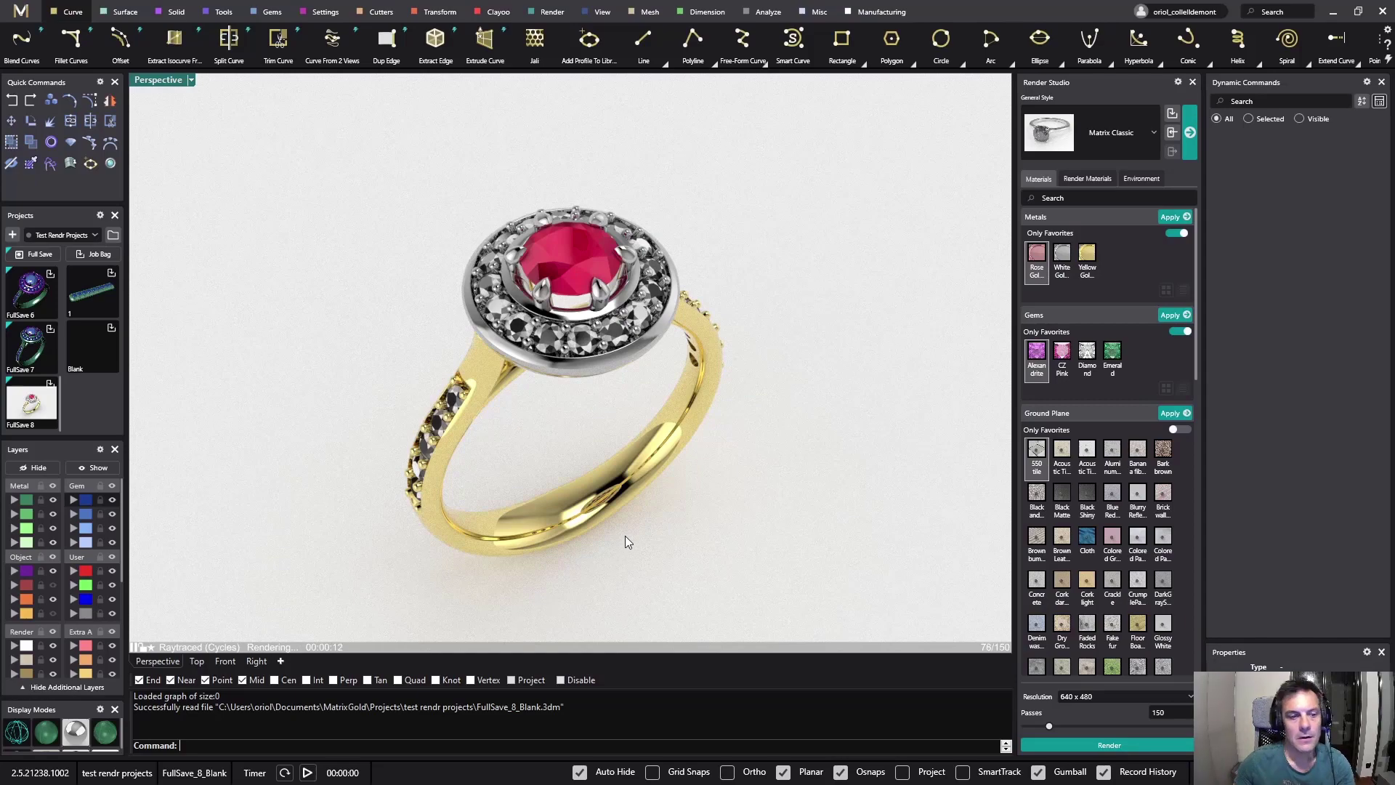
# Leave the Raytraced display mode and assign the Alexandrite material to the ring's center gem.
pyautogui.moveTo(703, 455); pyautogui.dragTo(687, 428, button='right')
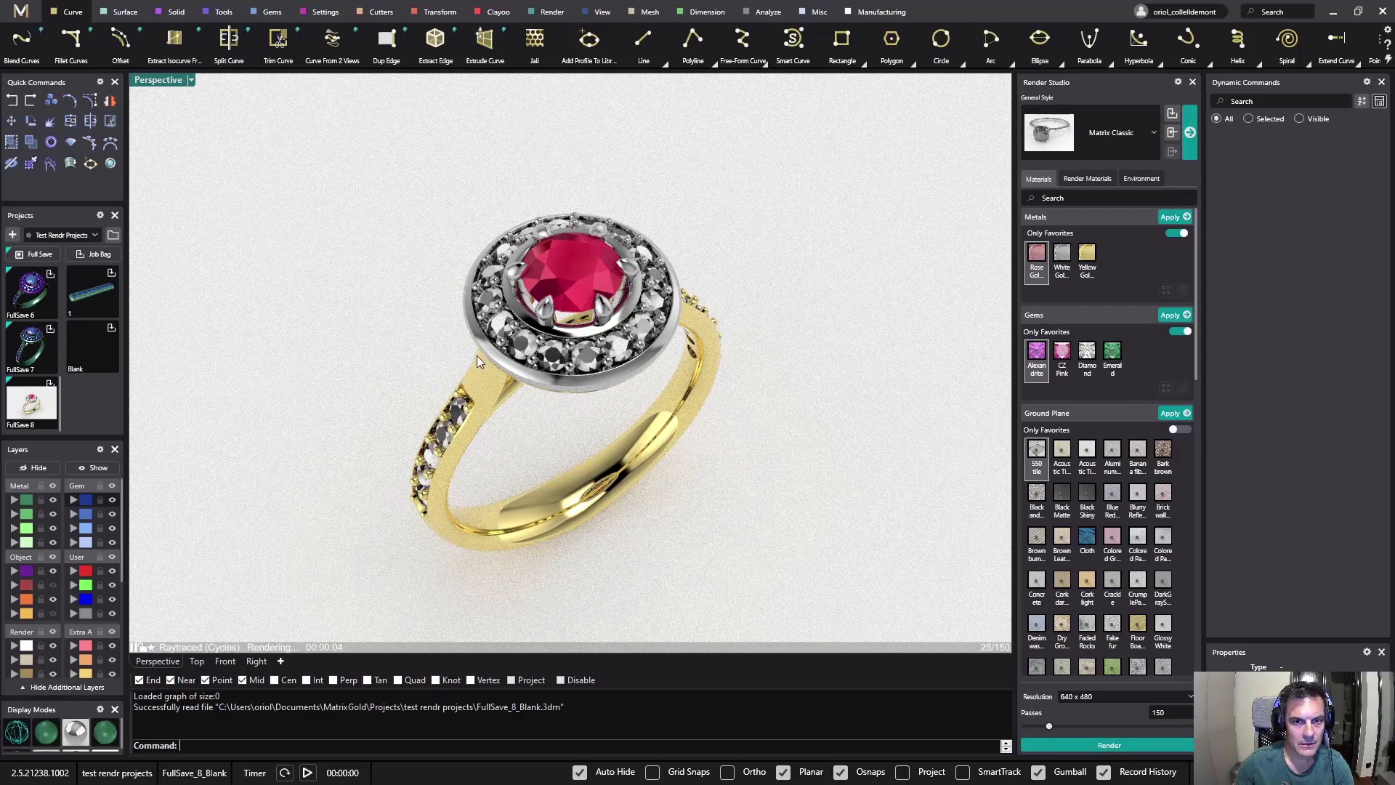
pyautogui.click(552, 273)
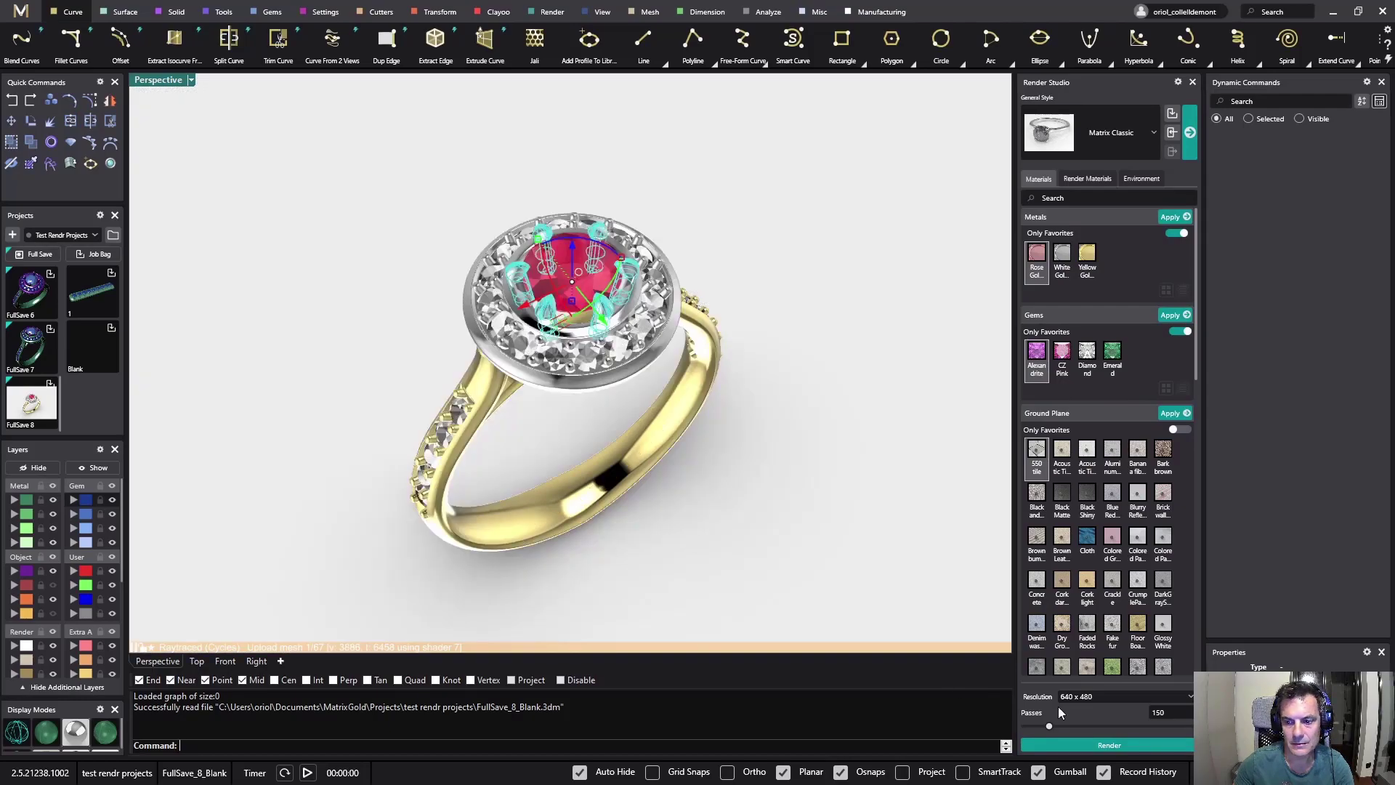
pyautogui.press('Escape')
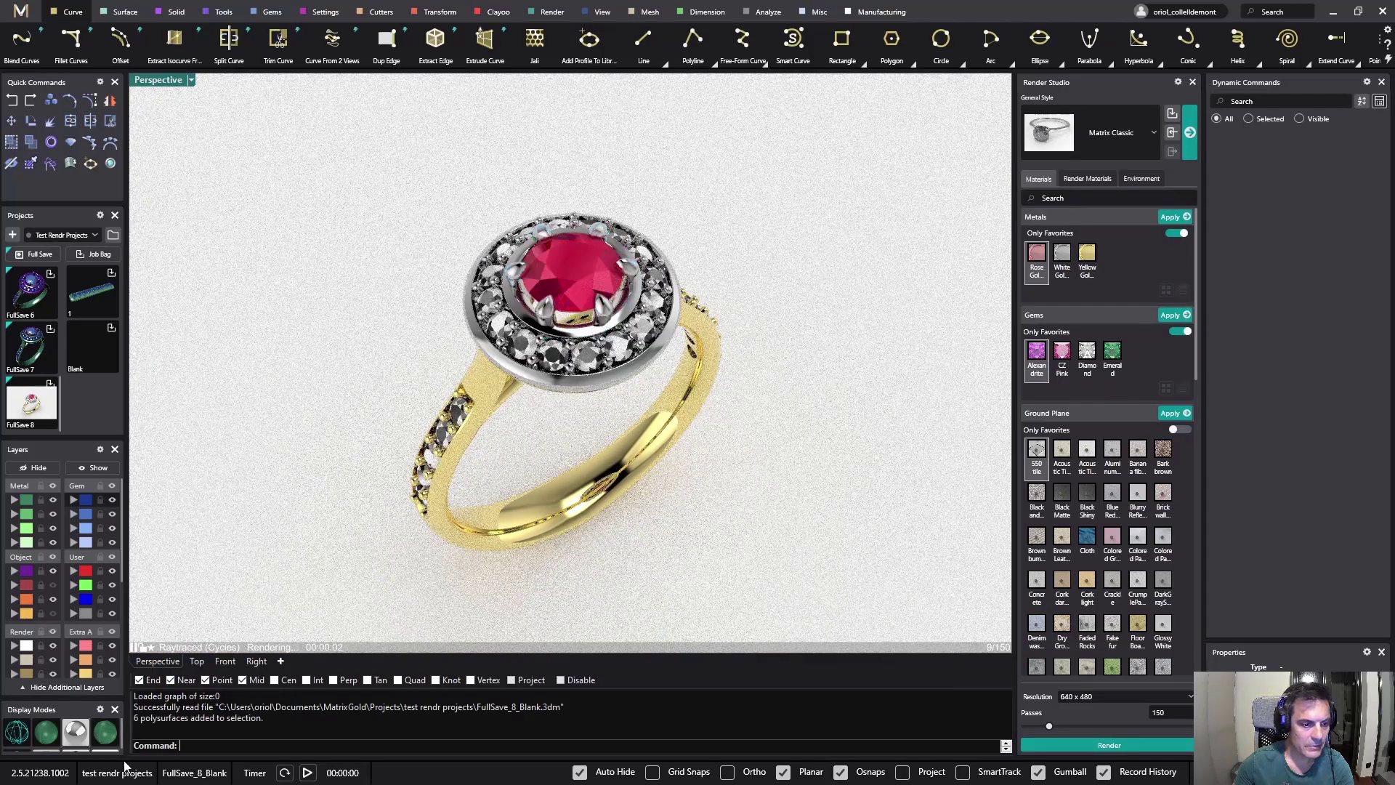
pyautogui.click(75, 734)
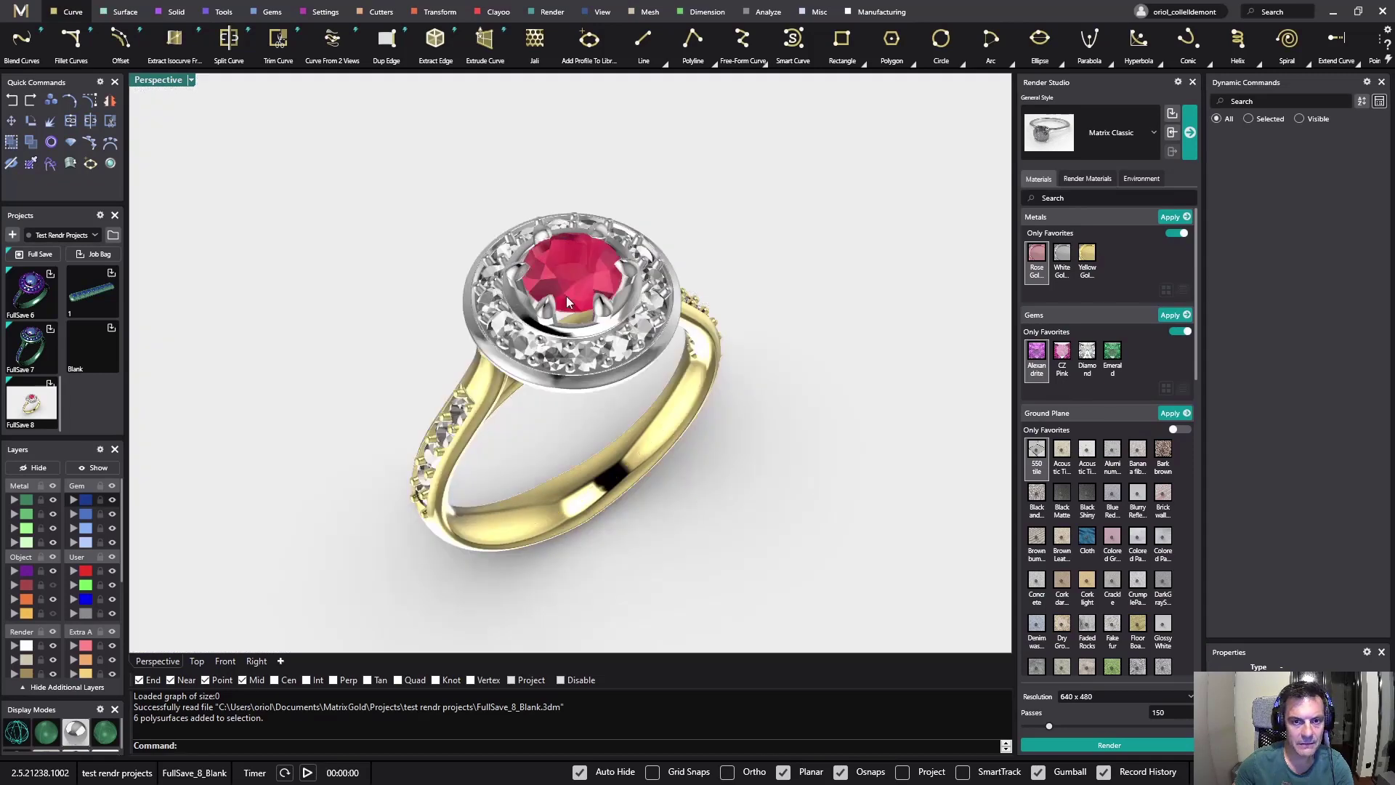
pyautogui.click(570, 277)
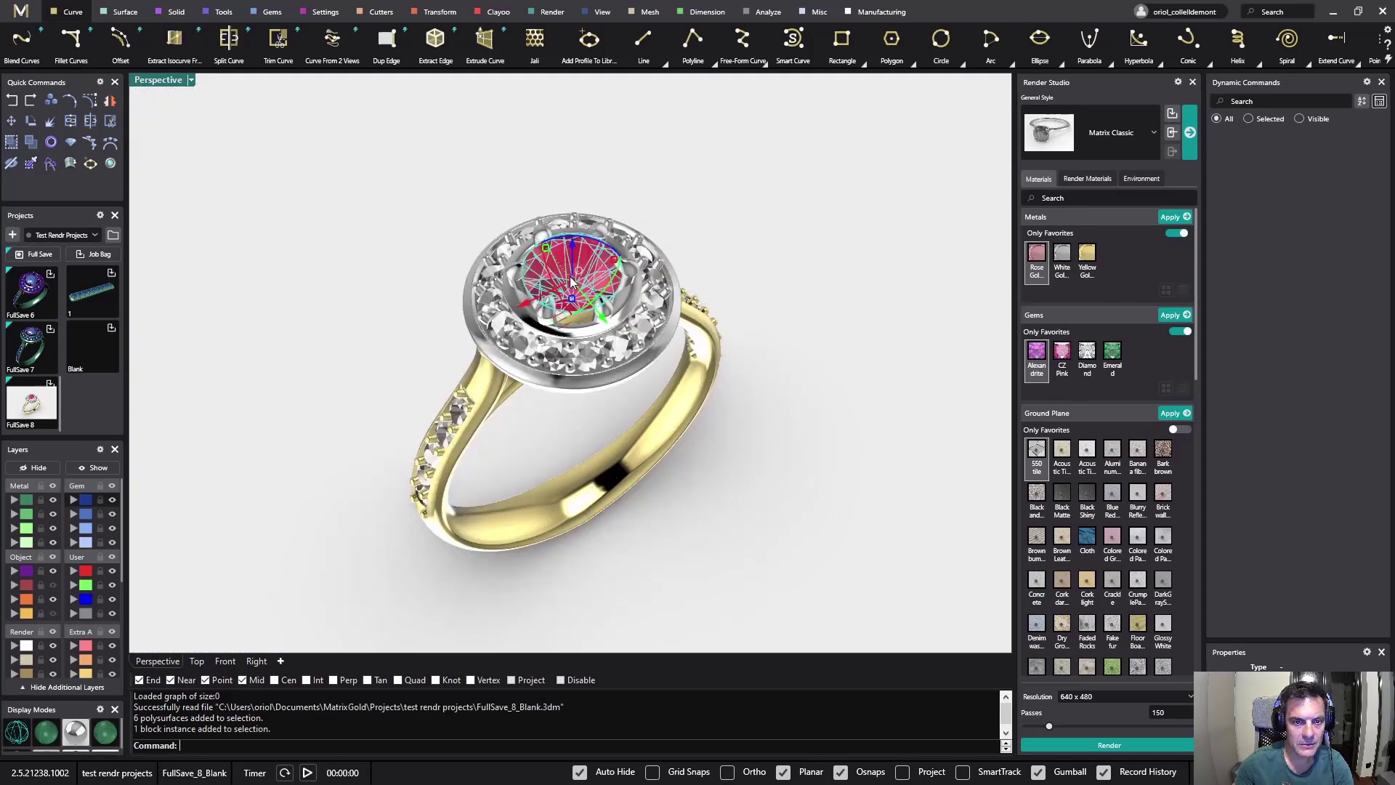
pyautogui.click(1040, 356)
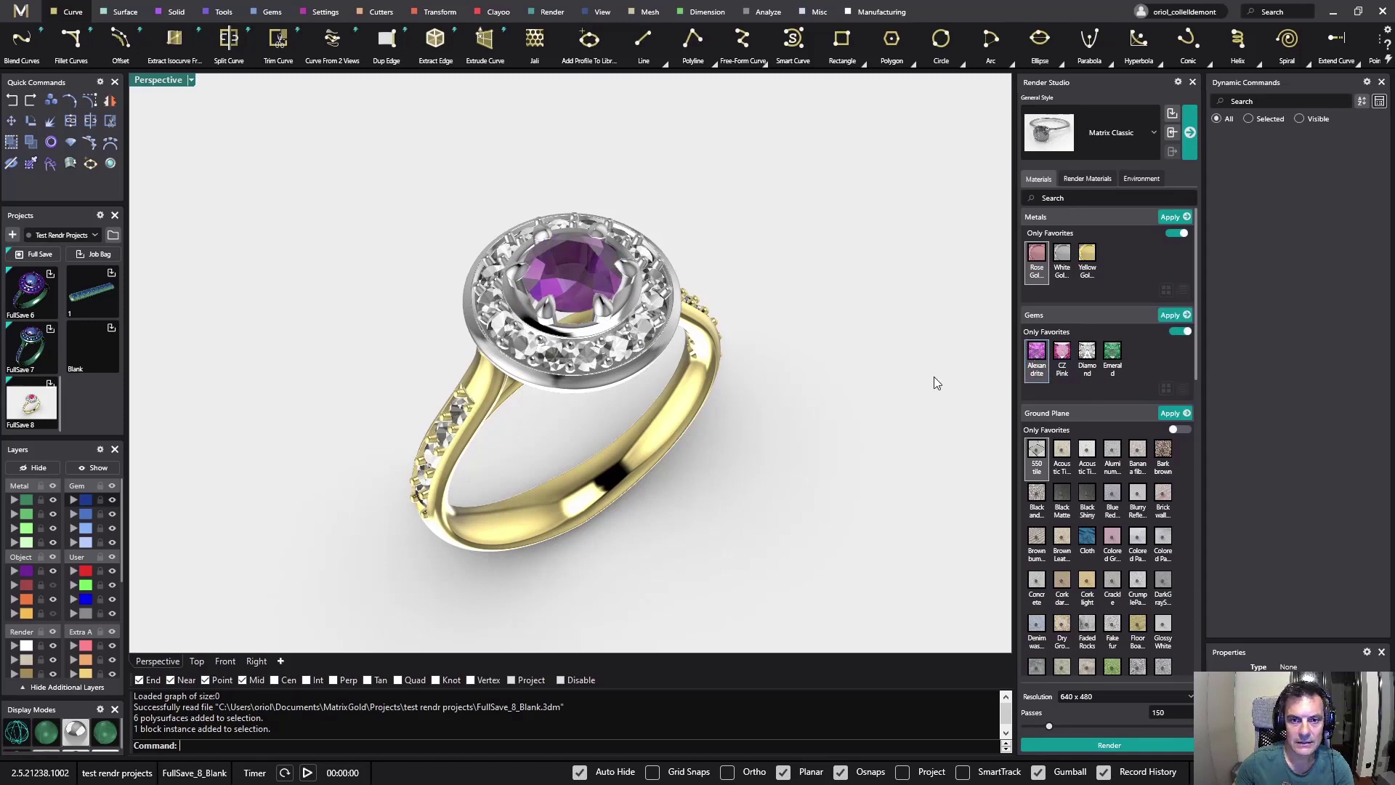
# Assign the Diamond material to all the small accent gems in the halo and along the shank.
pyautogui.click(86, 523)
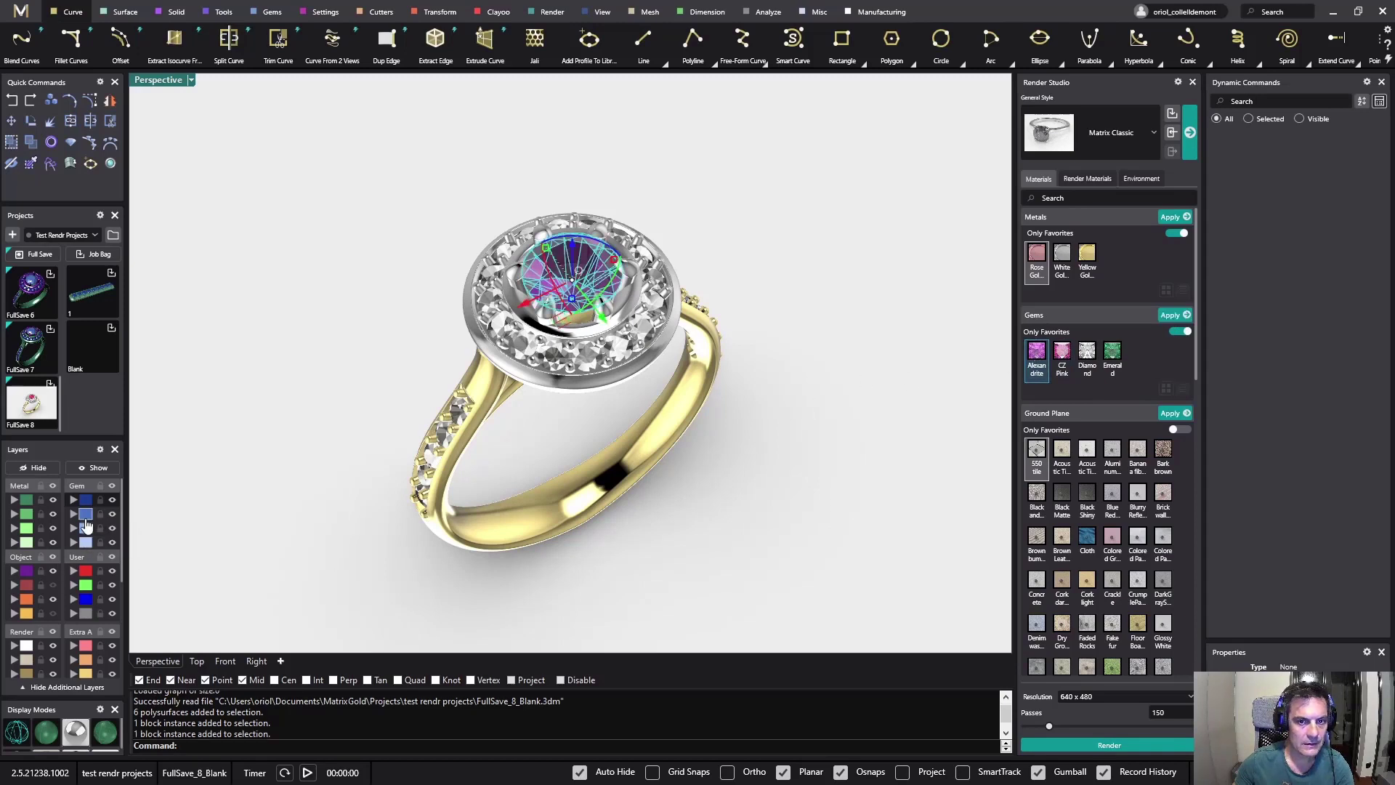
pyautogui.click(86, 518)
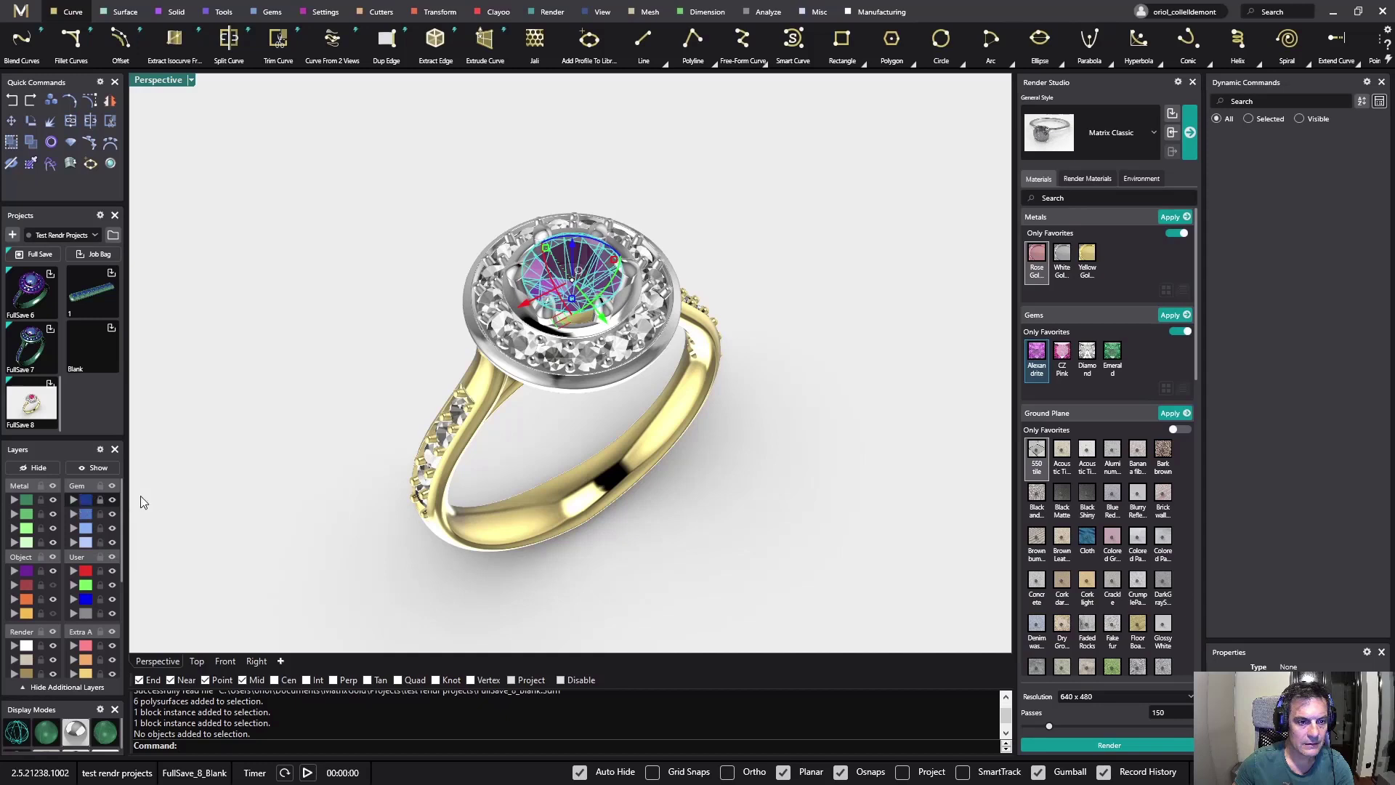
pyautogui.click(86, 513)
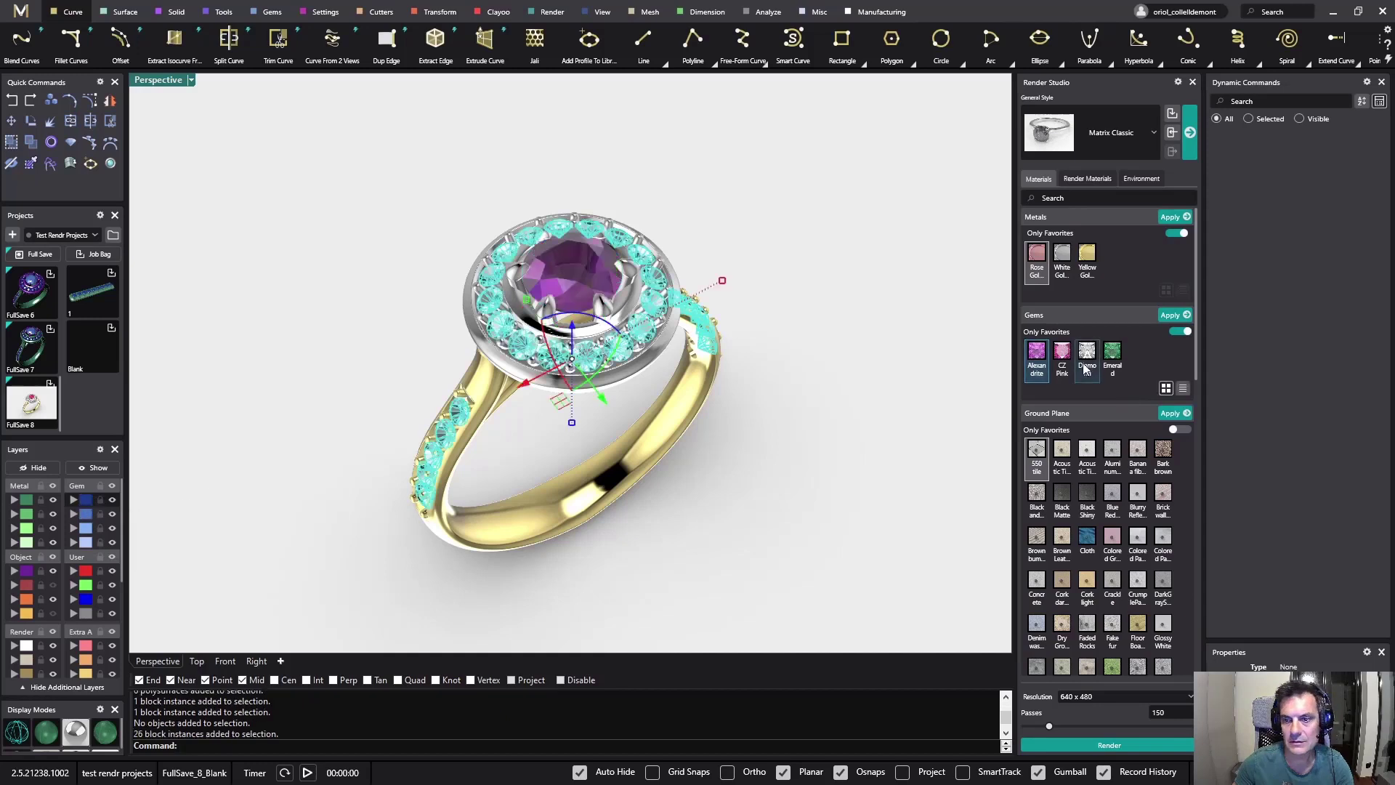
pyautogui.click(1171, 315)
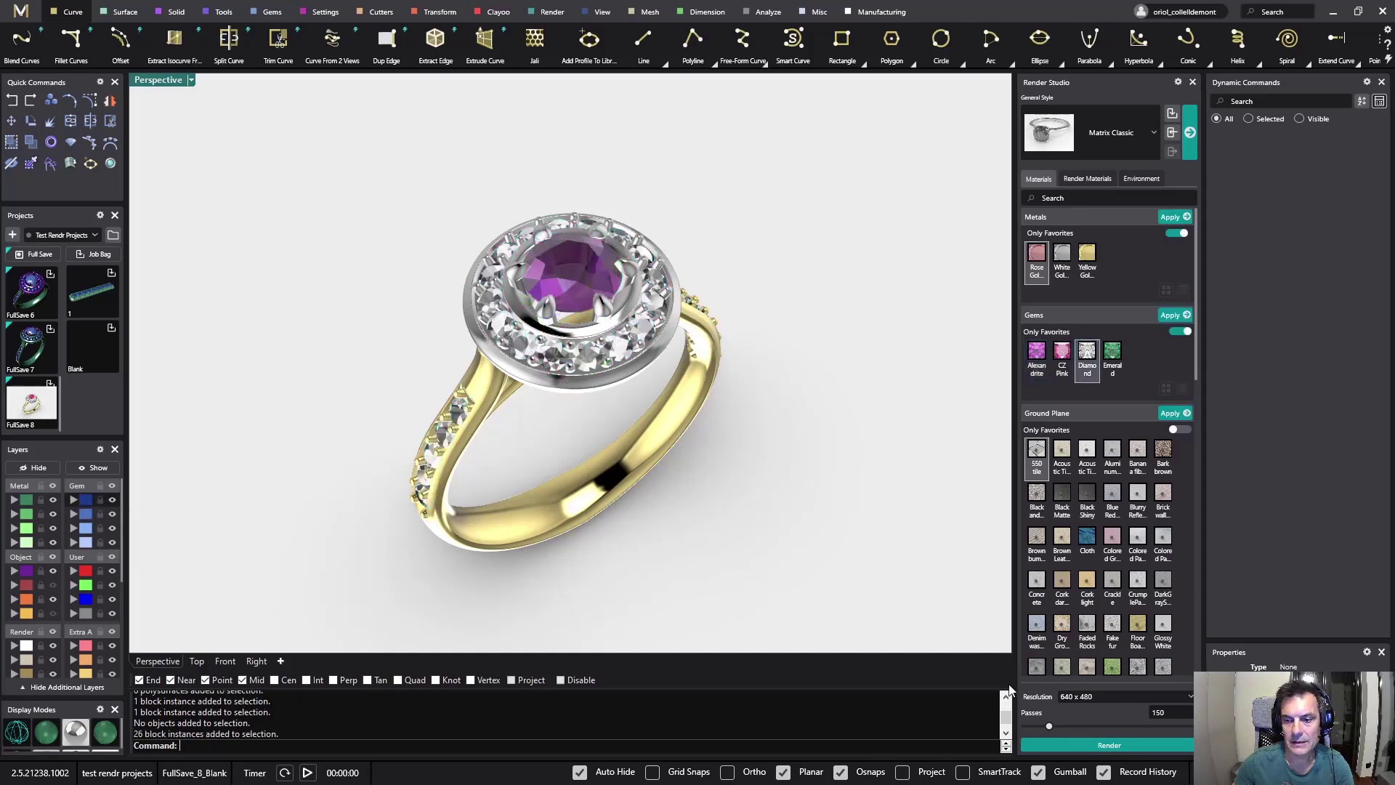
# Set the render resolution to 1920 x 1080 and render the ring.
pyautogui.click(1123, 747)
pyautogui.click(1135, 697)
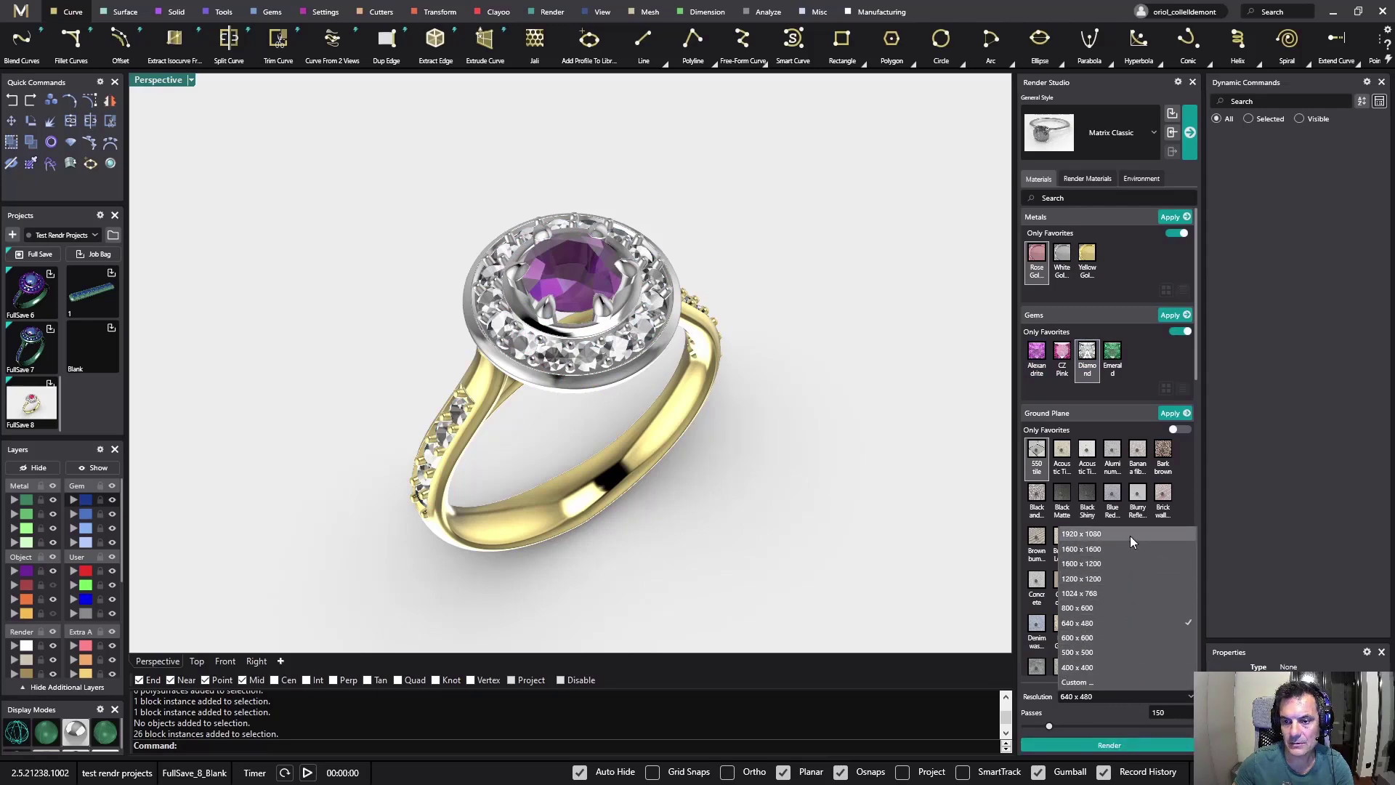
pyautogui.click(1082, 534)
pyautogui.click(1110, 745)
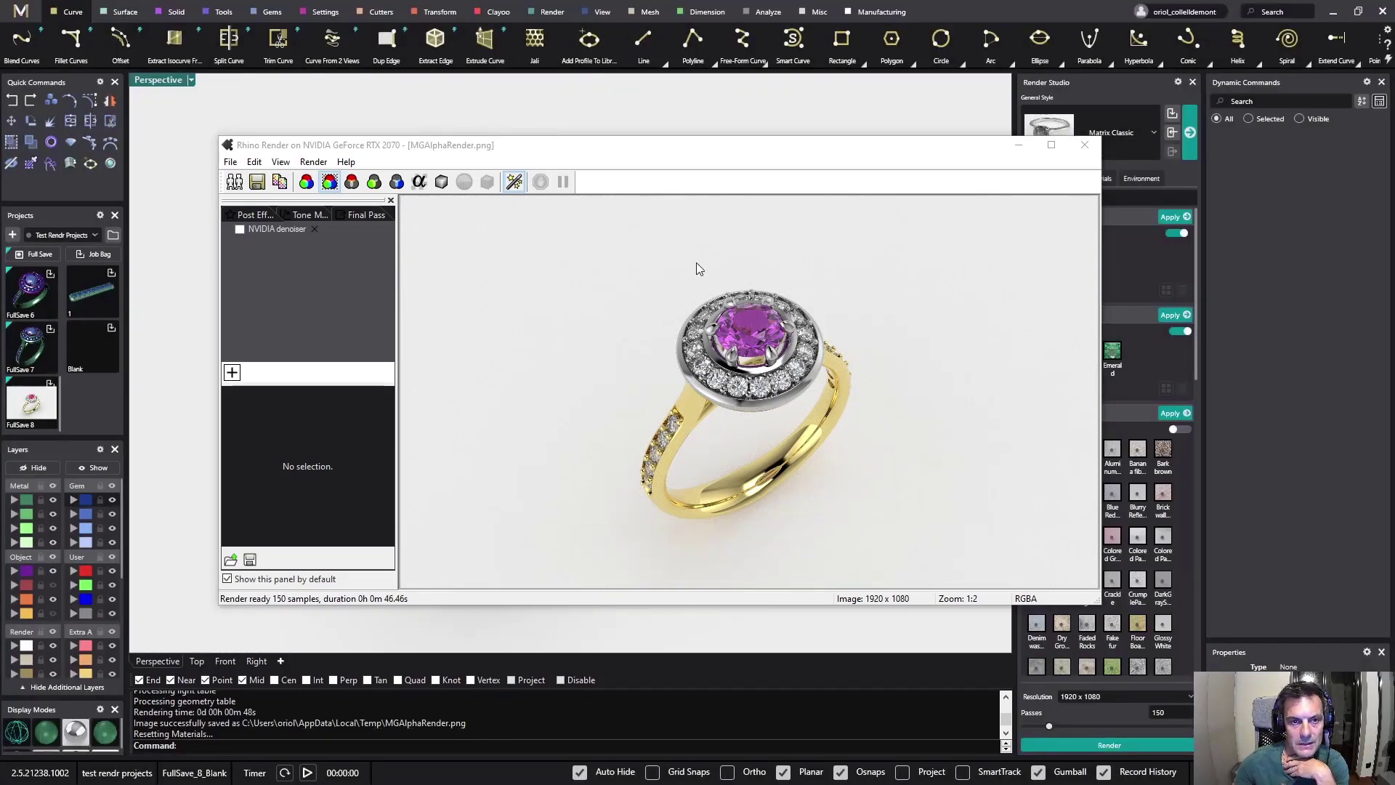
# Examine the render without denoising up close, checking the gems, the metal and the grain of the background.
pyautogui.click(295, 231)
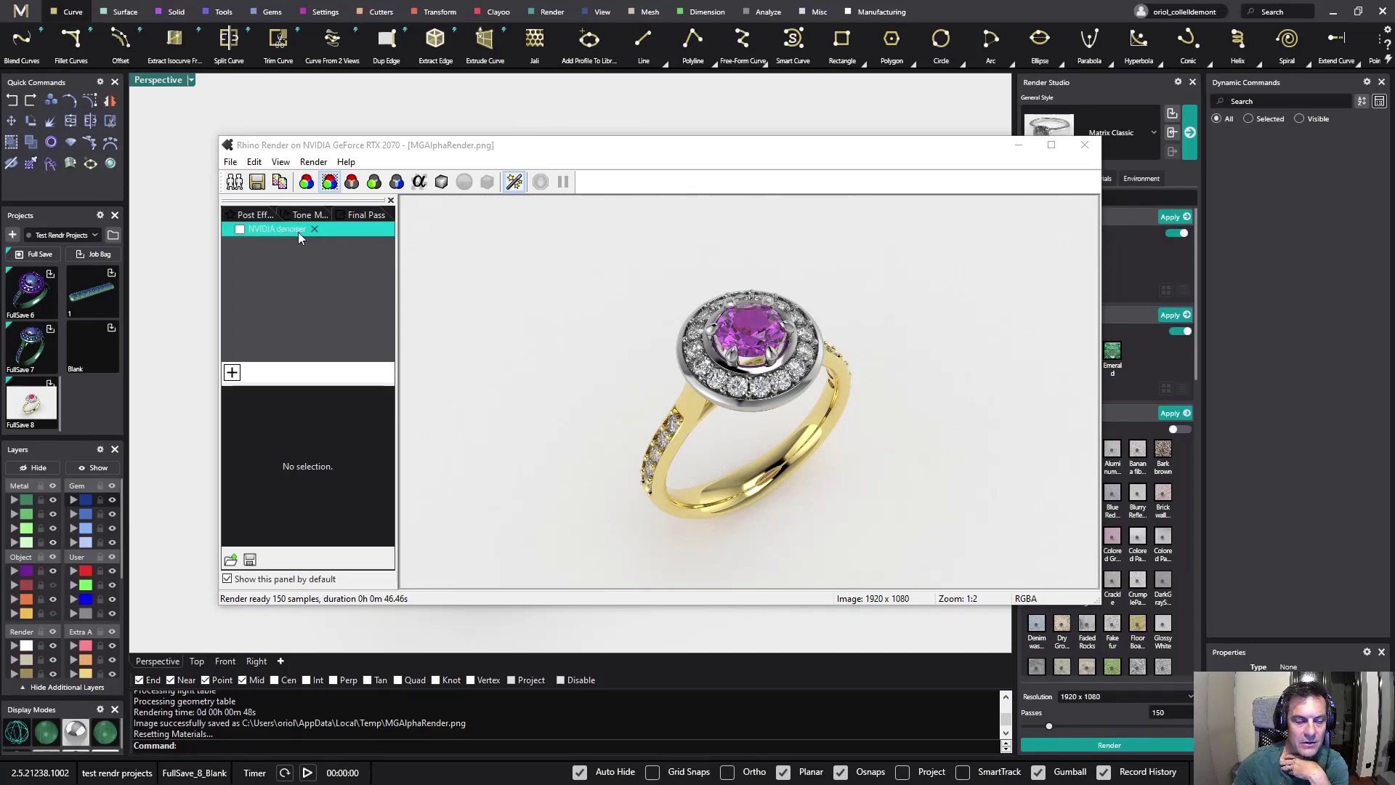
pyautogui.click(320, 246)
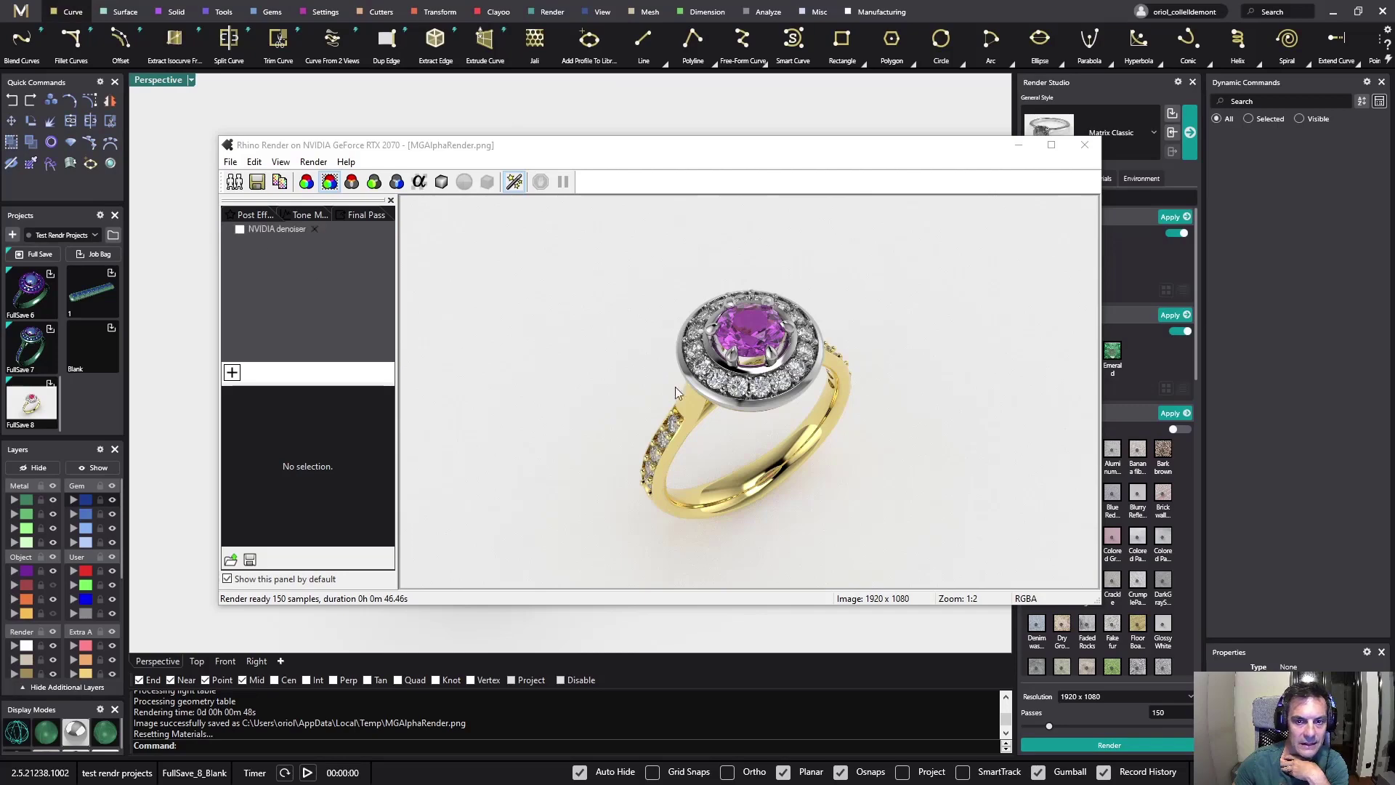
pyautogui.scroll(2, 806, 306)
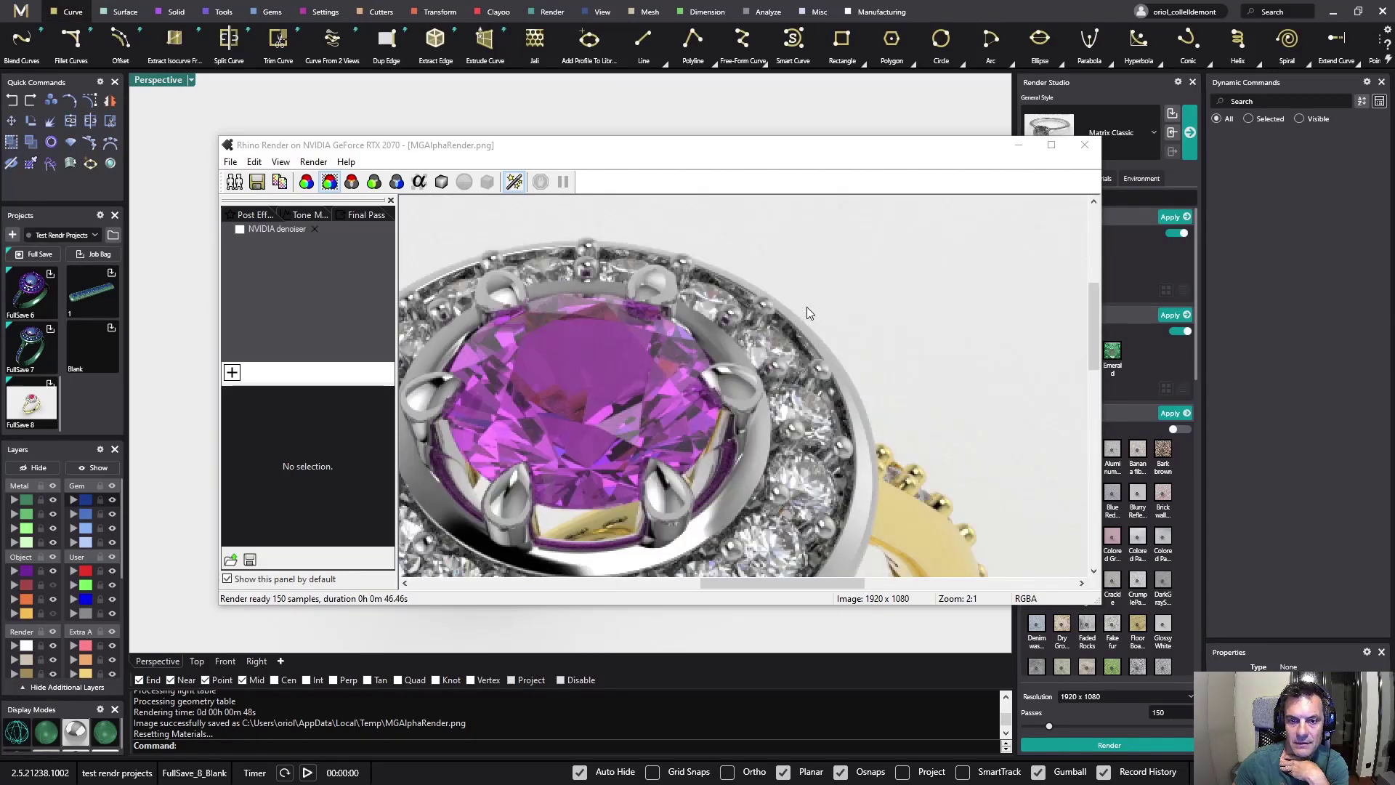
pyautogui.scroll(-1, 808, 316)
pyautogui.scroll(1, 810, 332)
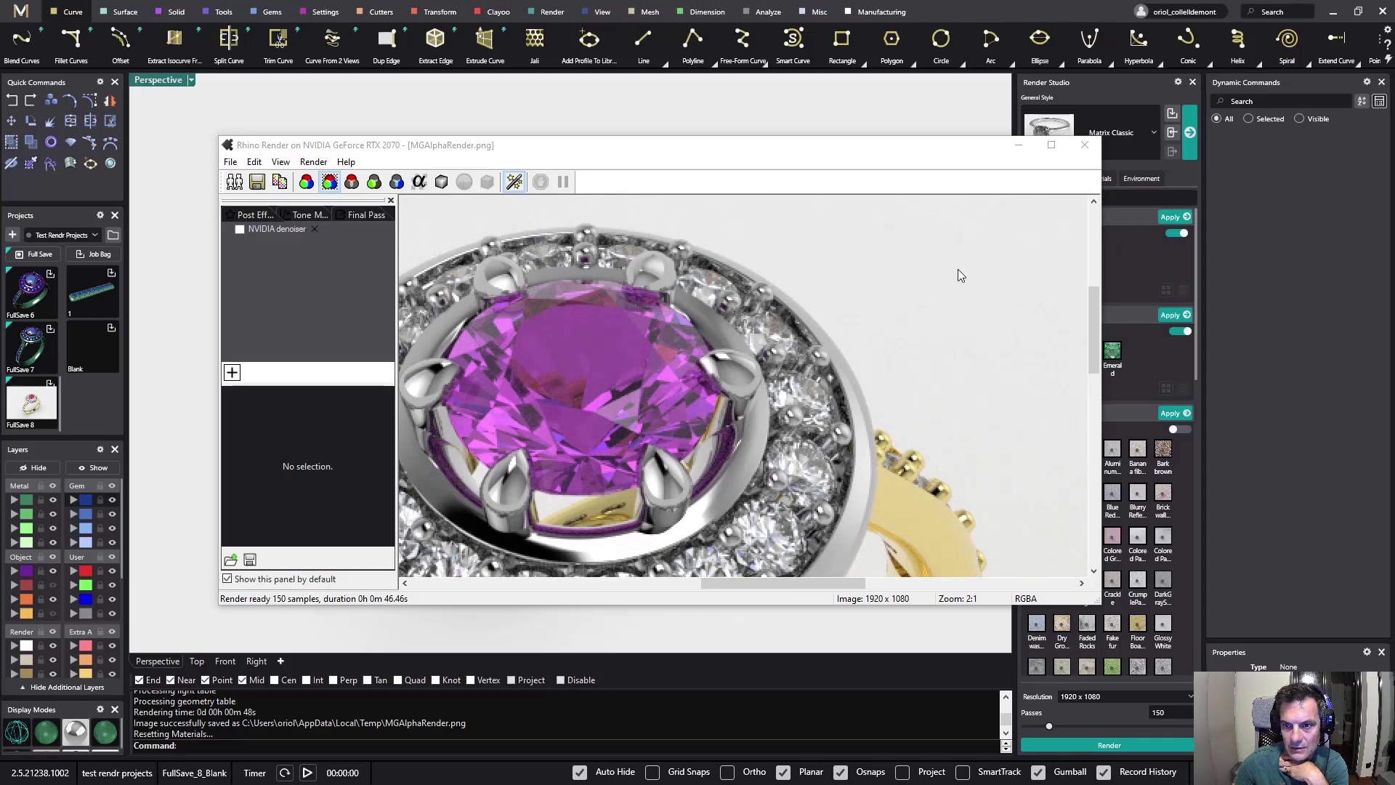
pyautogui.moveTo(1094, 324); pyautogui.dragTo(1092, 407)
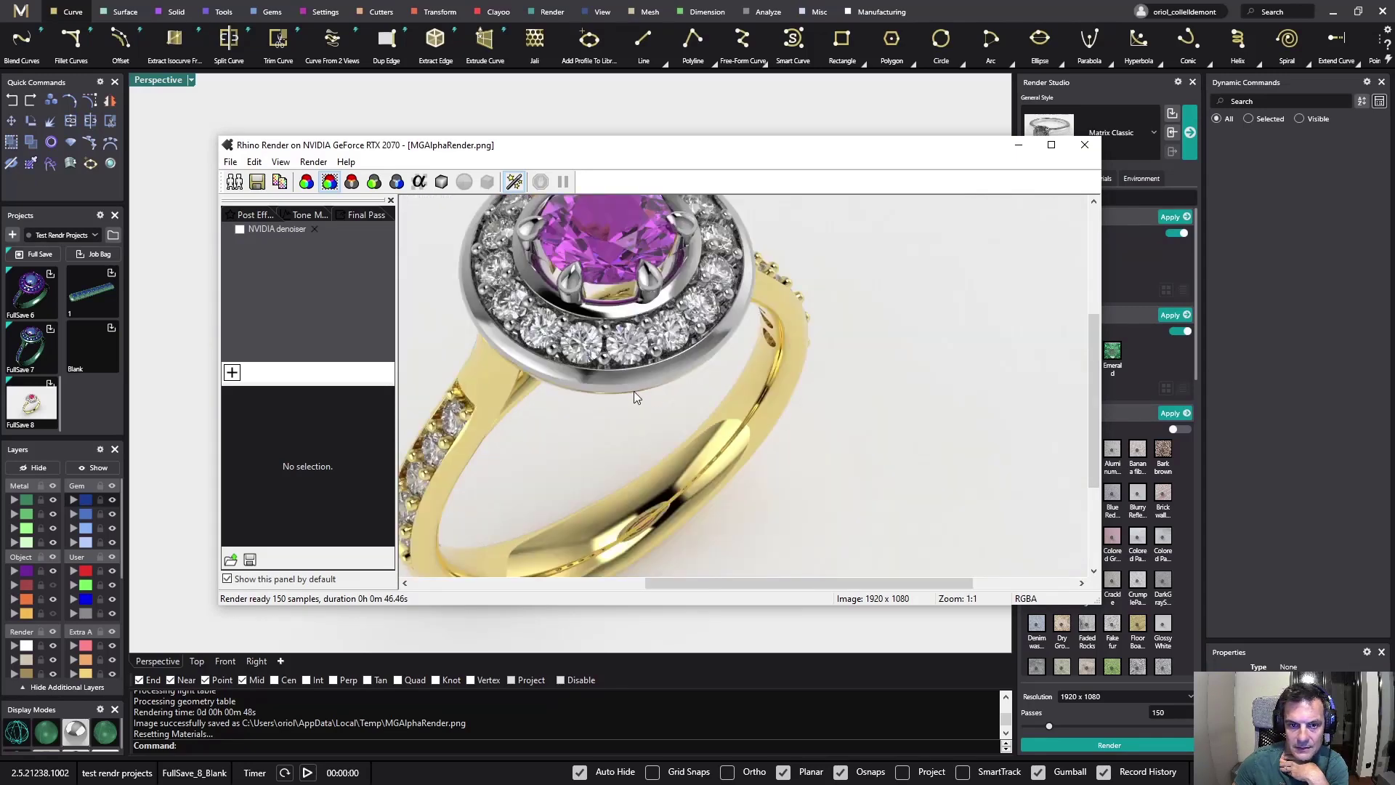
pyautogui.scroll(5, 729, 422)
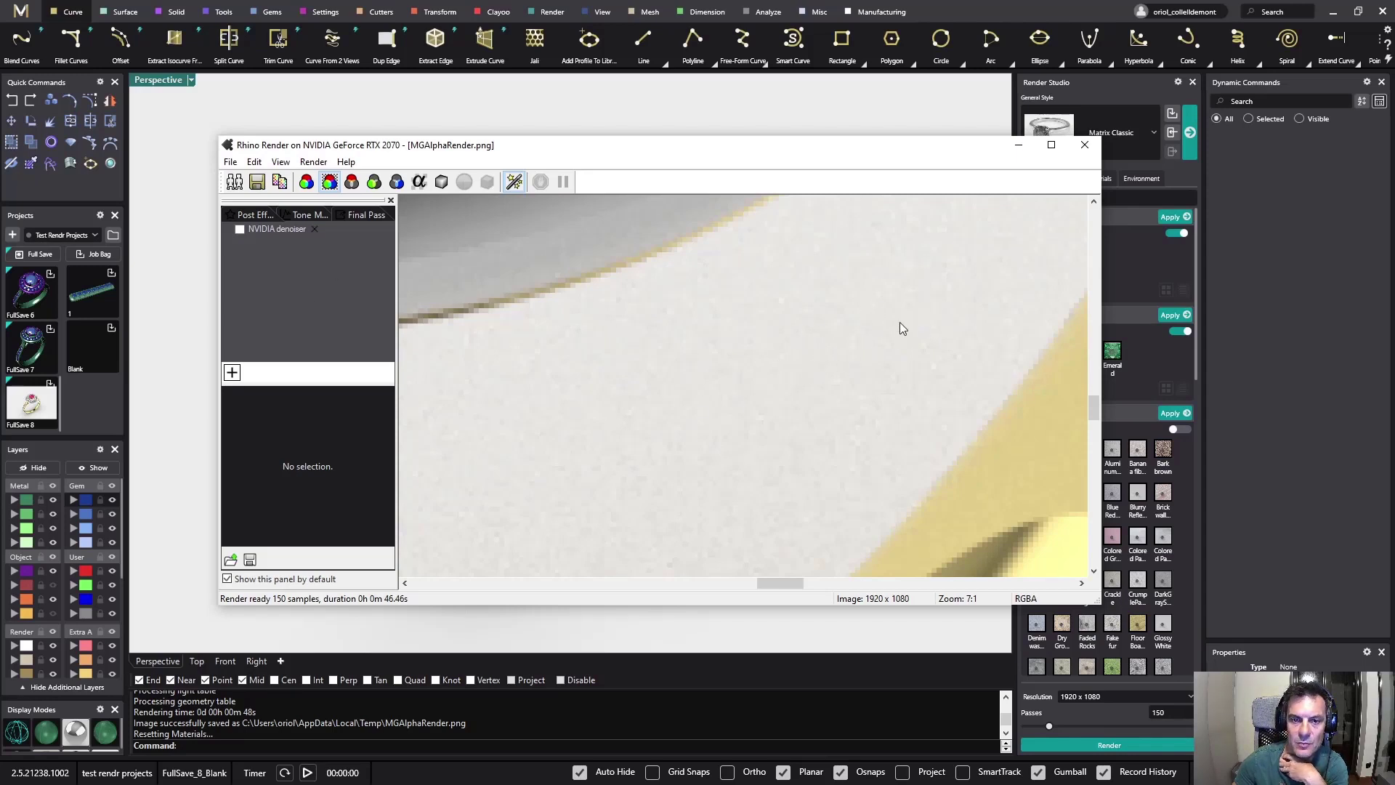
# Enable the NVIDIA denoiser on the render and display its RGB channels without alpha transparency.
pyautogui.click(239, 230)
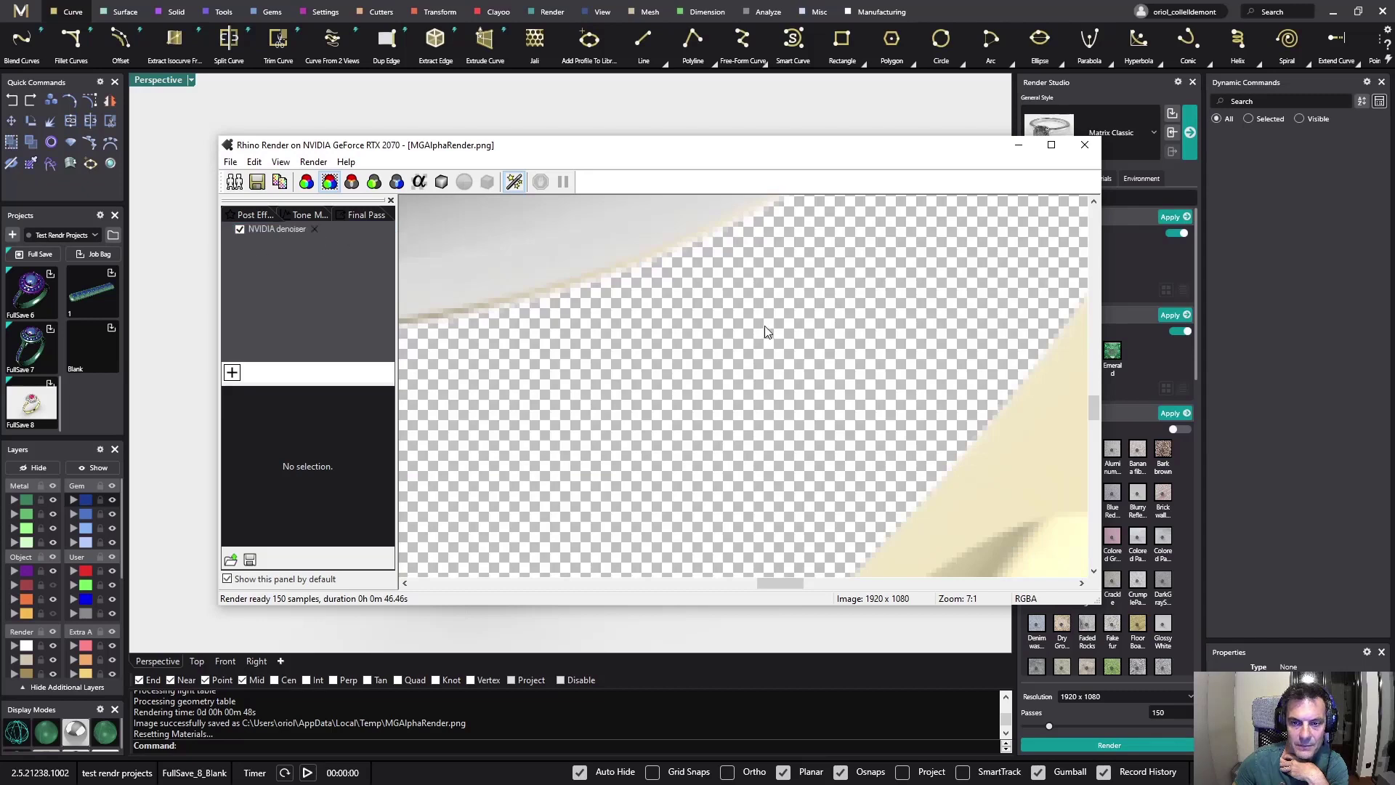
pyautogui.scroll(-2, 766, 327)
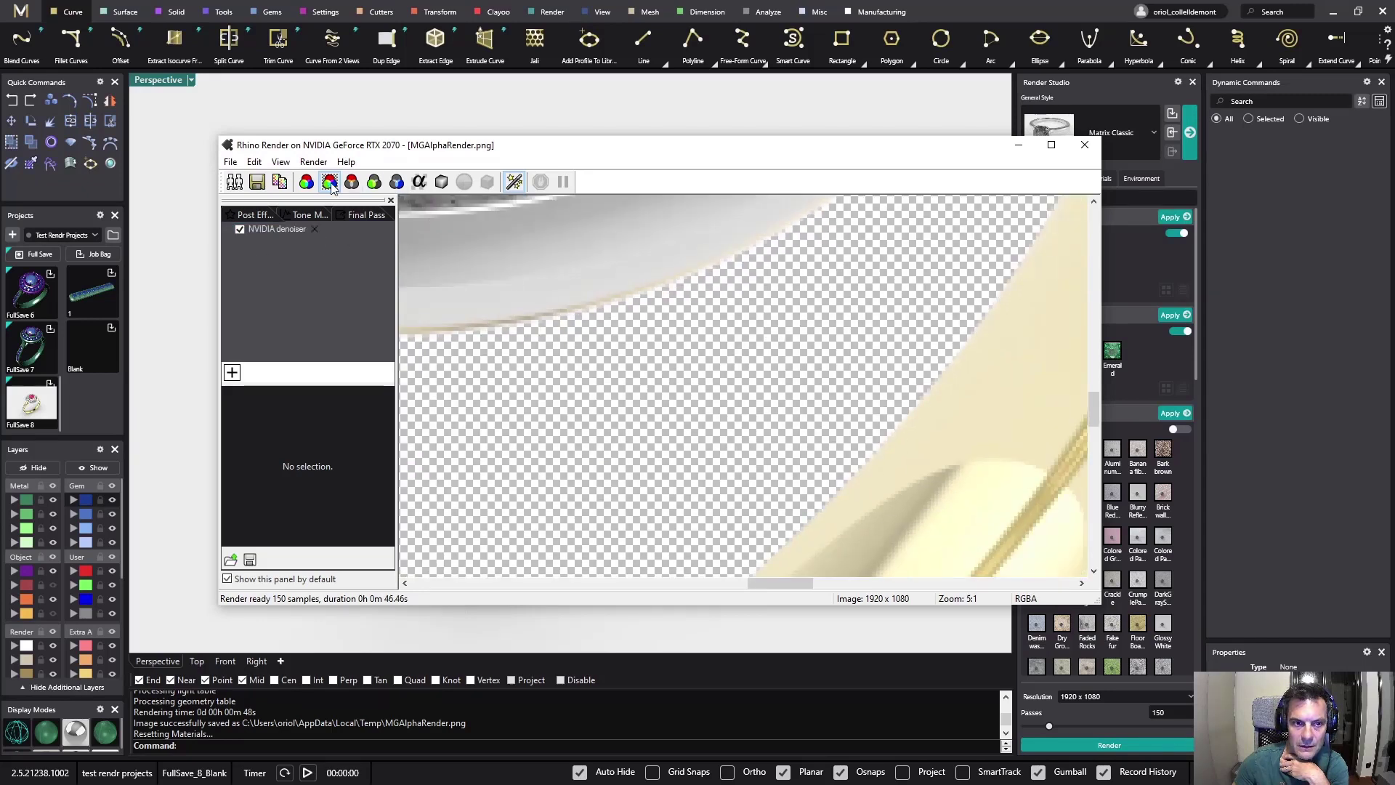
pyautogui.scroll(-1, 712, 310)
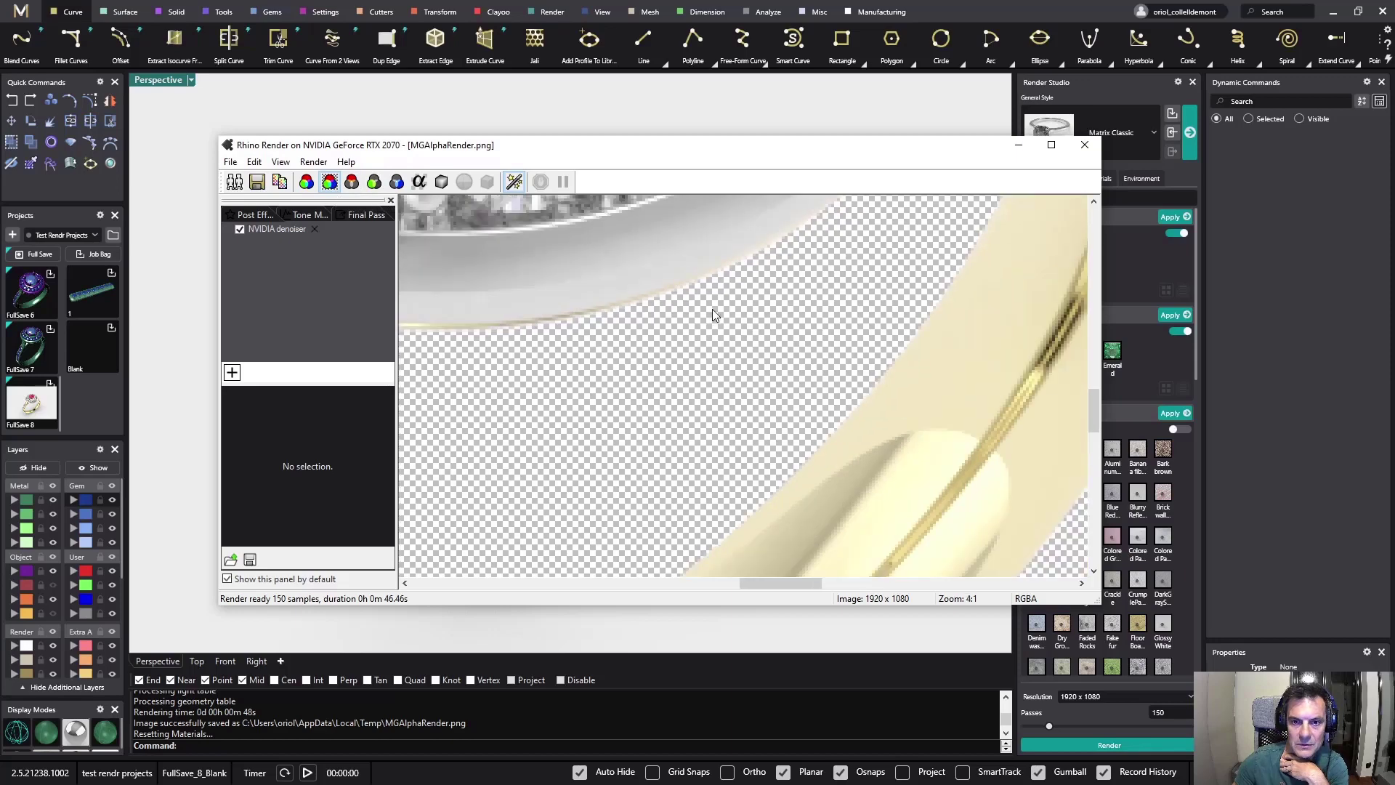
pyautogui.scroll(4, 712, 308)
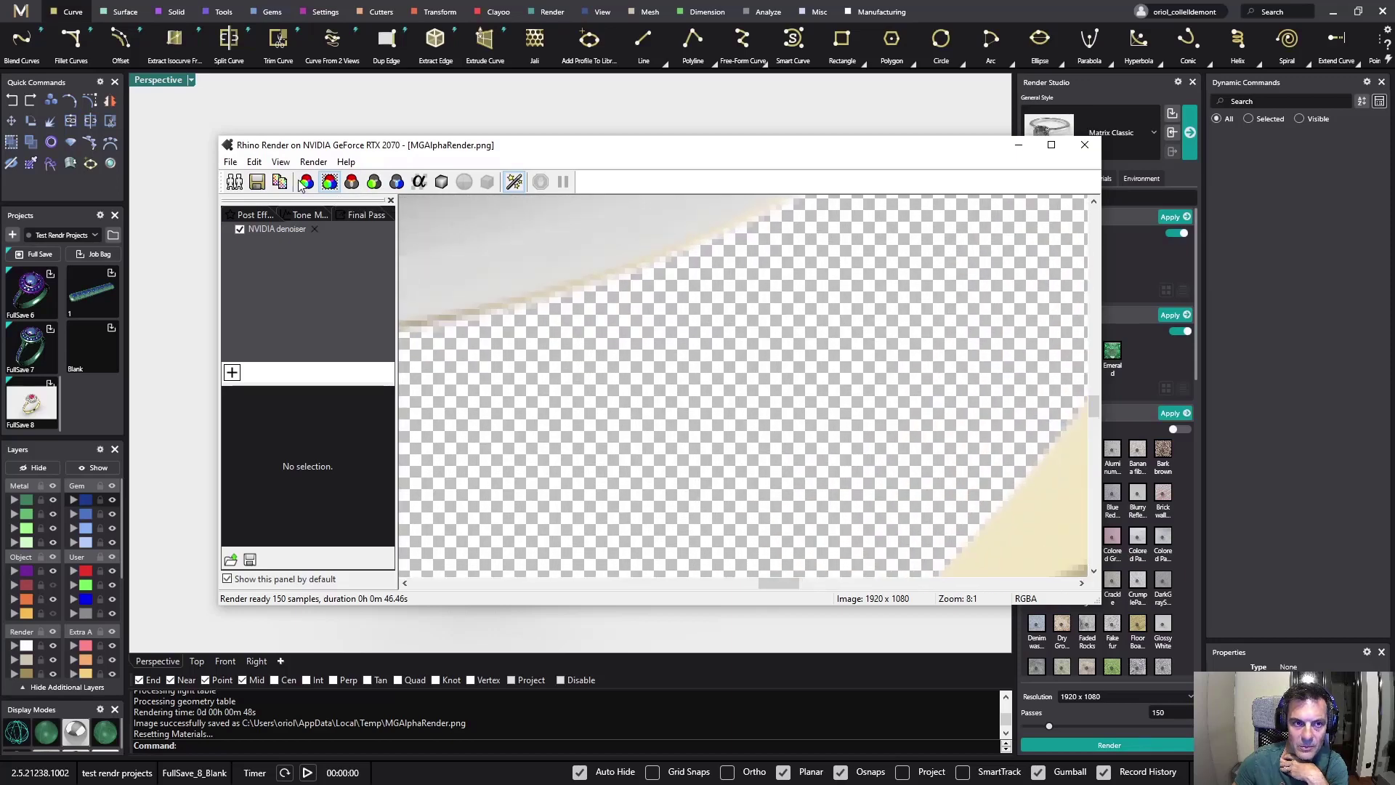
pyautogui.click(305, 182)
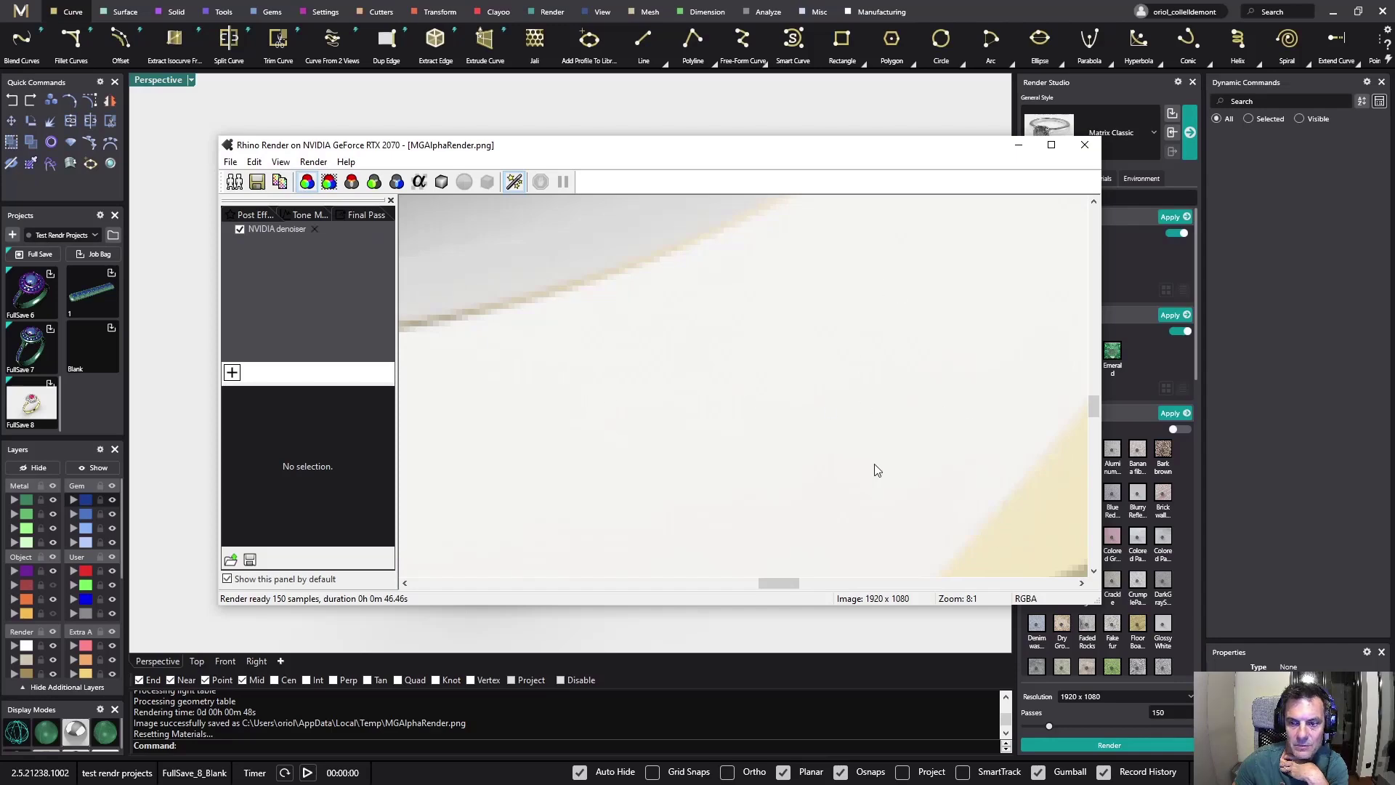
pyautogui.scroll(-3, 691, 341)
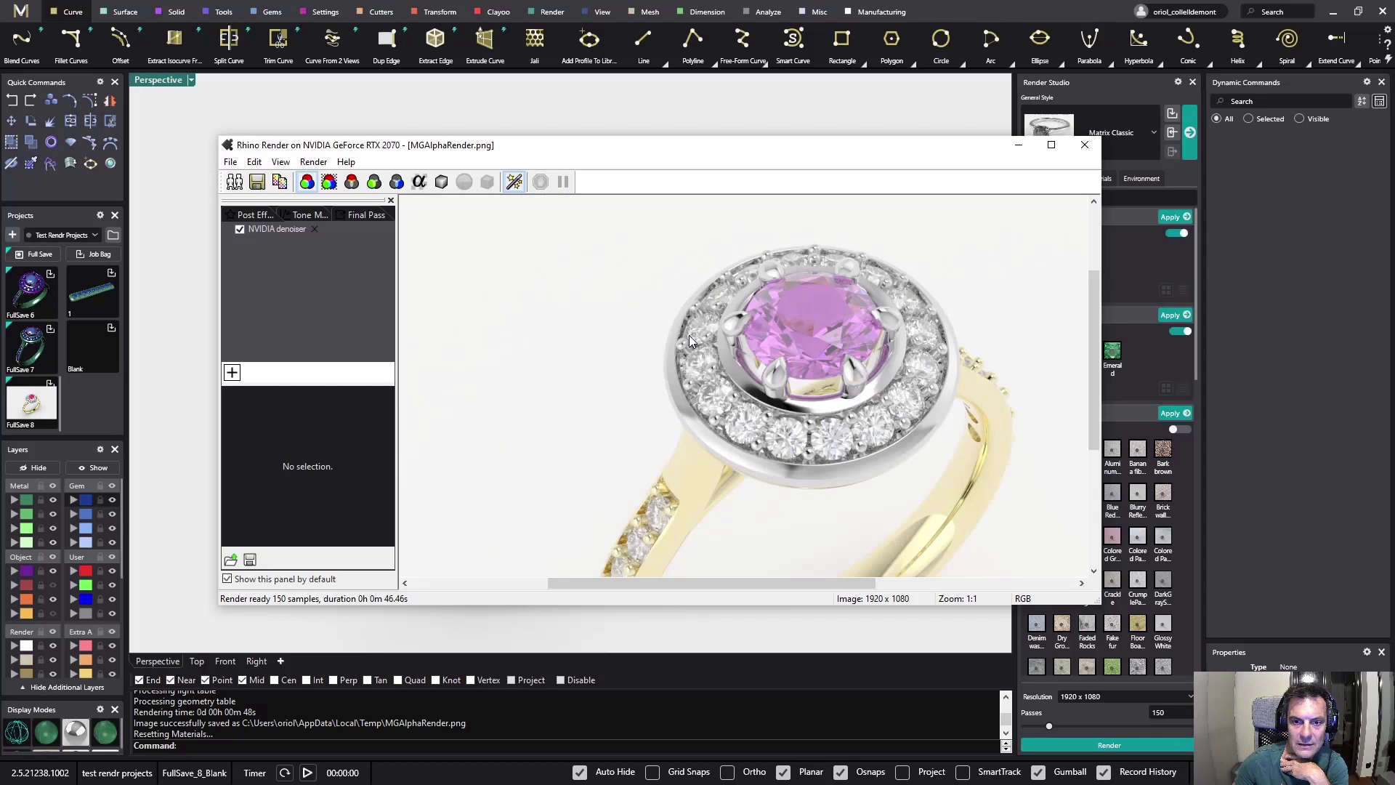
pyautogui.scroll(-1, 691, 342)
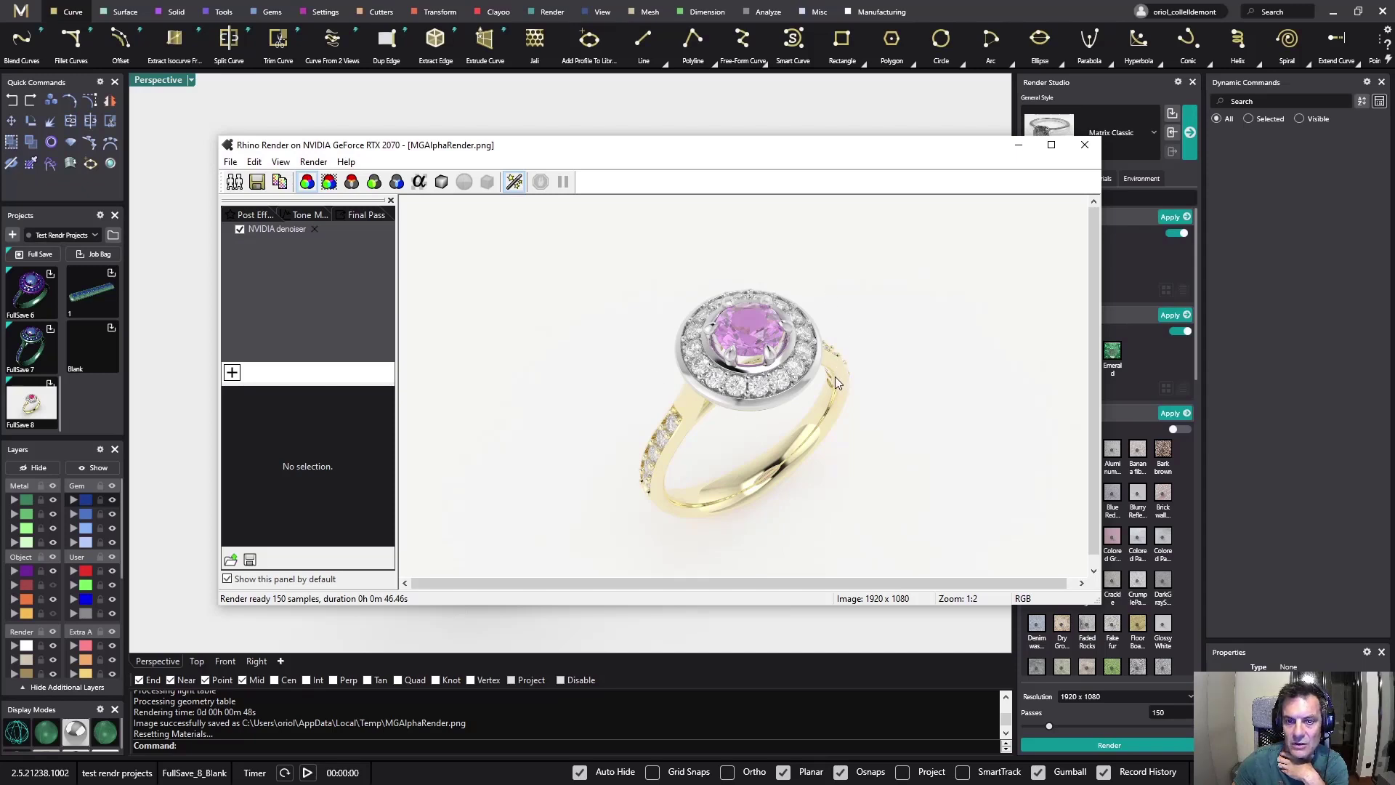
# Turn off the Gamma correction in the final pass and examine the ring up close in the maximized render window.
pyautogui.click(358, 216)
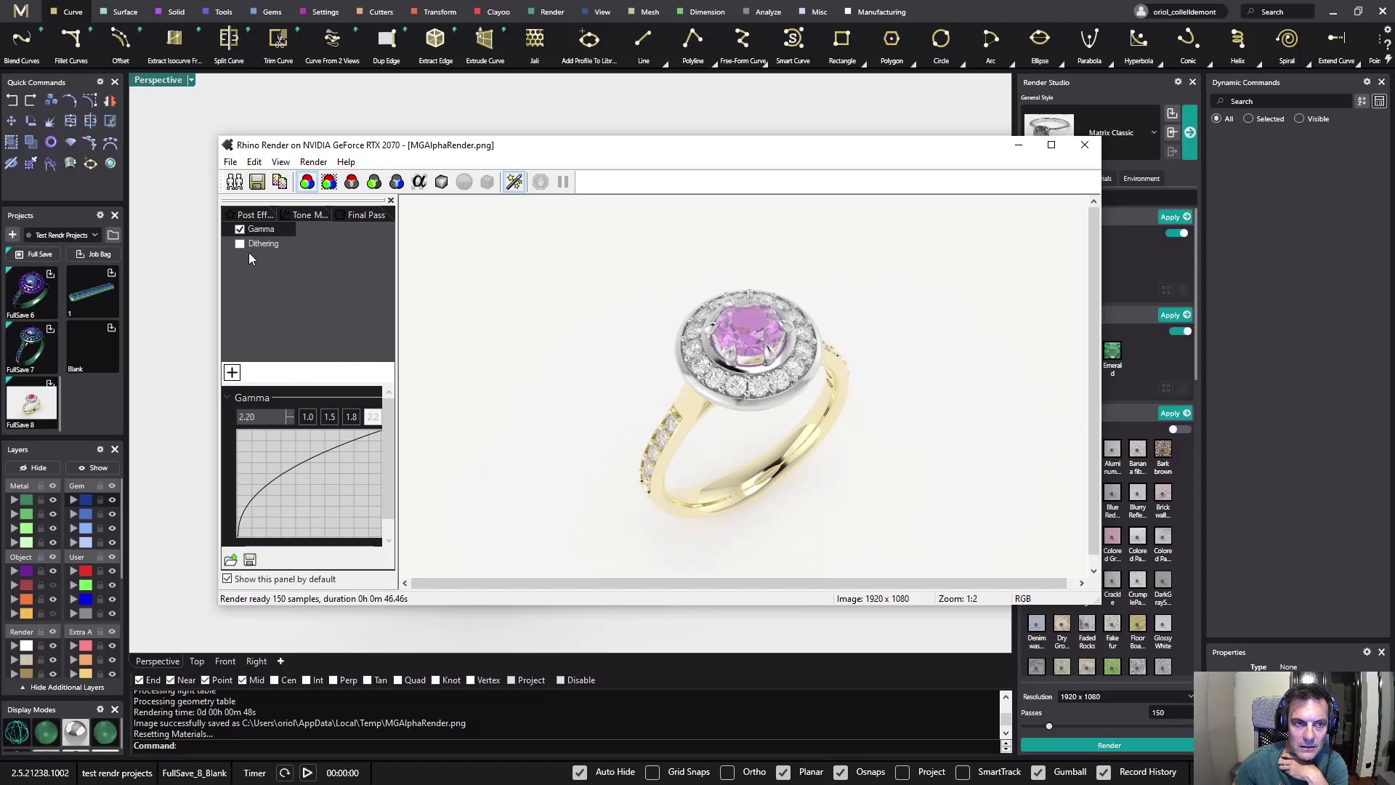
pyautogui.click(240, 229)
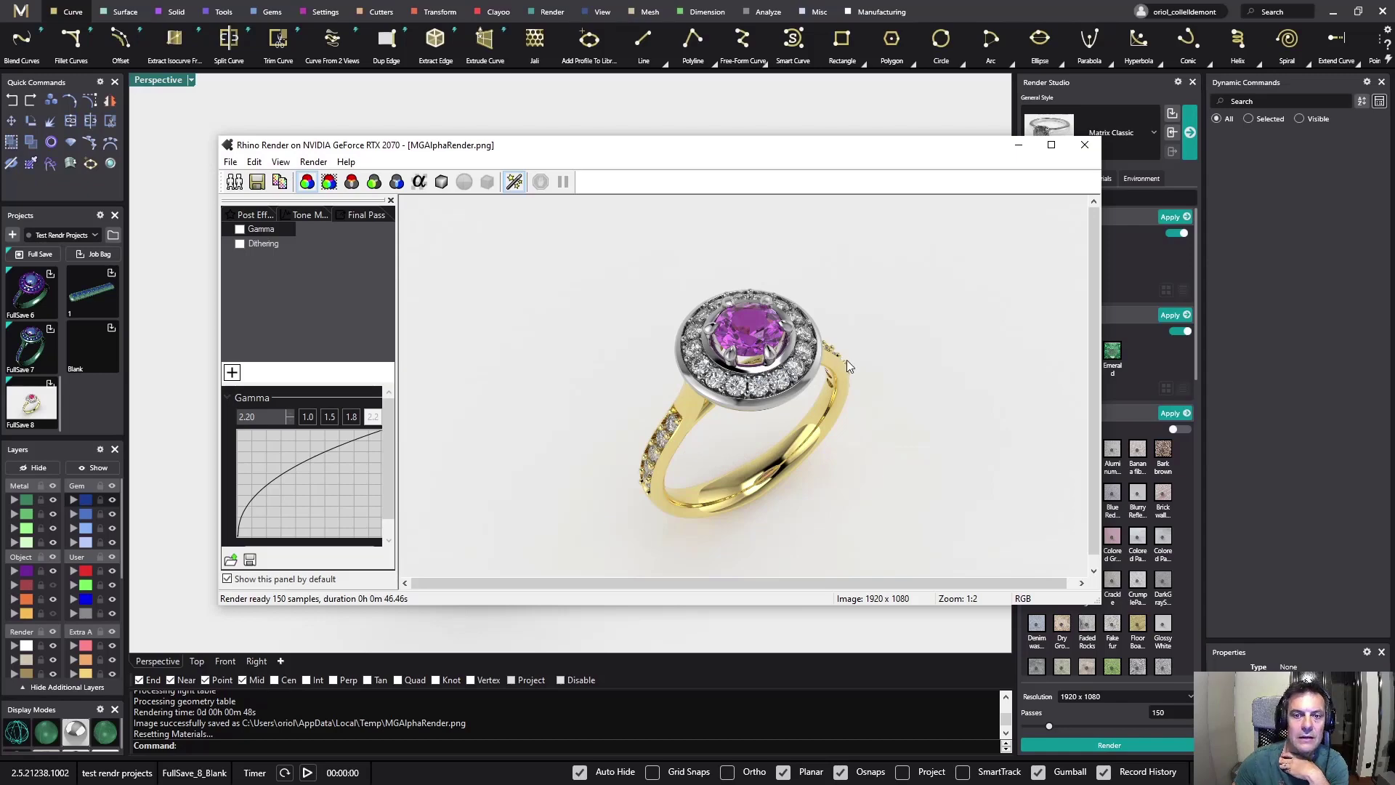
pyautogui.click(1051, 145)
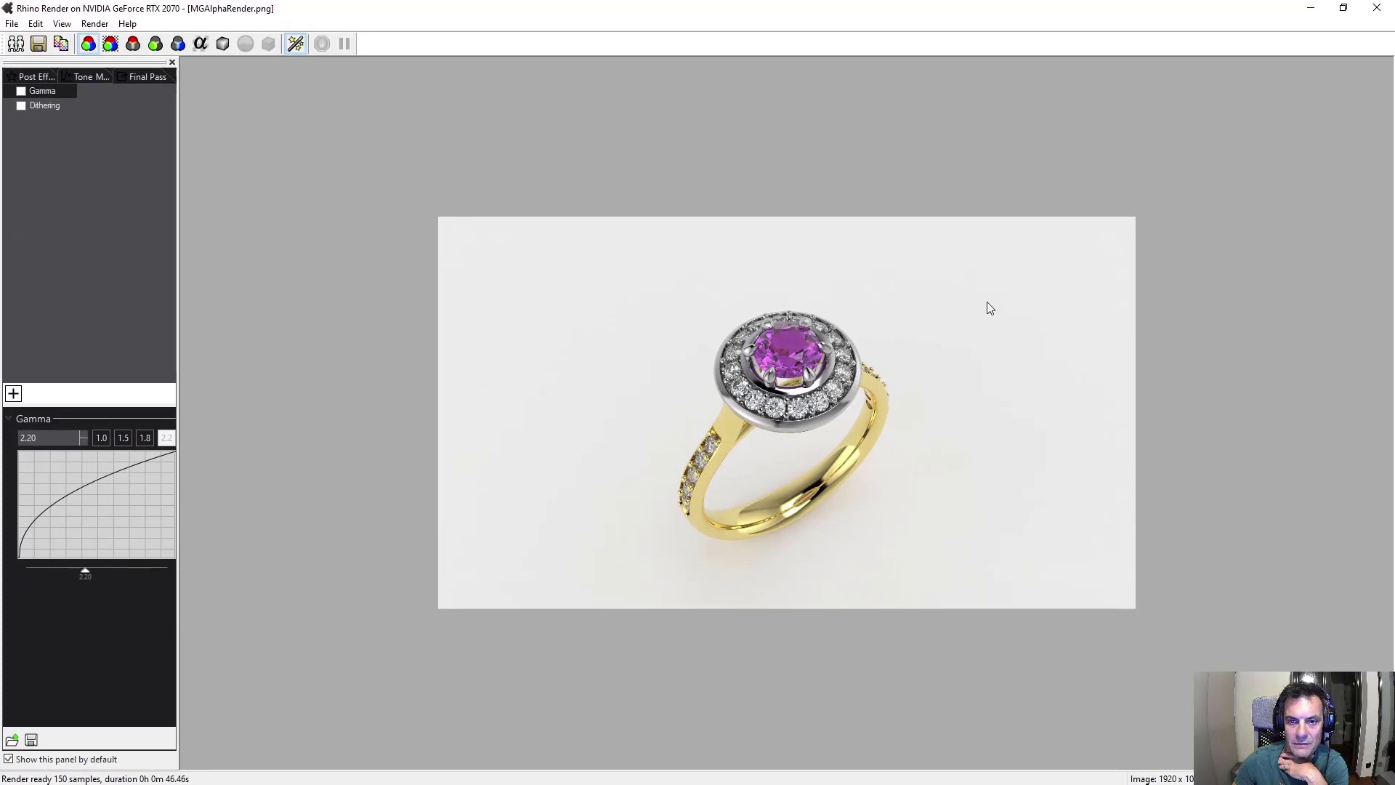
pyautogui.scroll(3, 986, 304)
pyautogui.scroll(-1, 987, 304)
pyautogui.scroll(1, 987, 303)
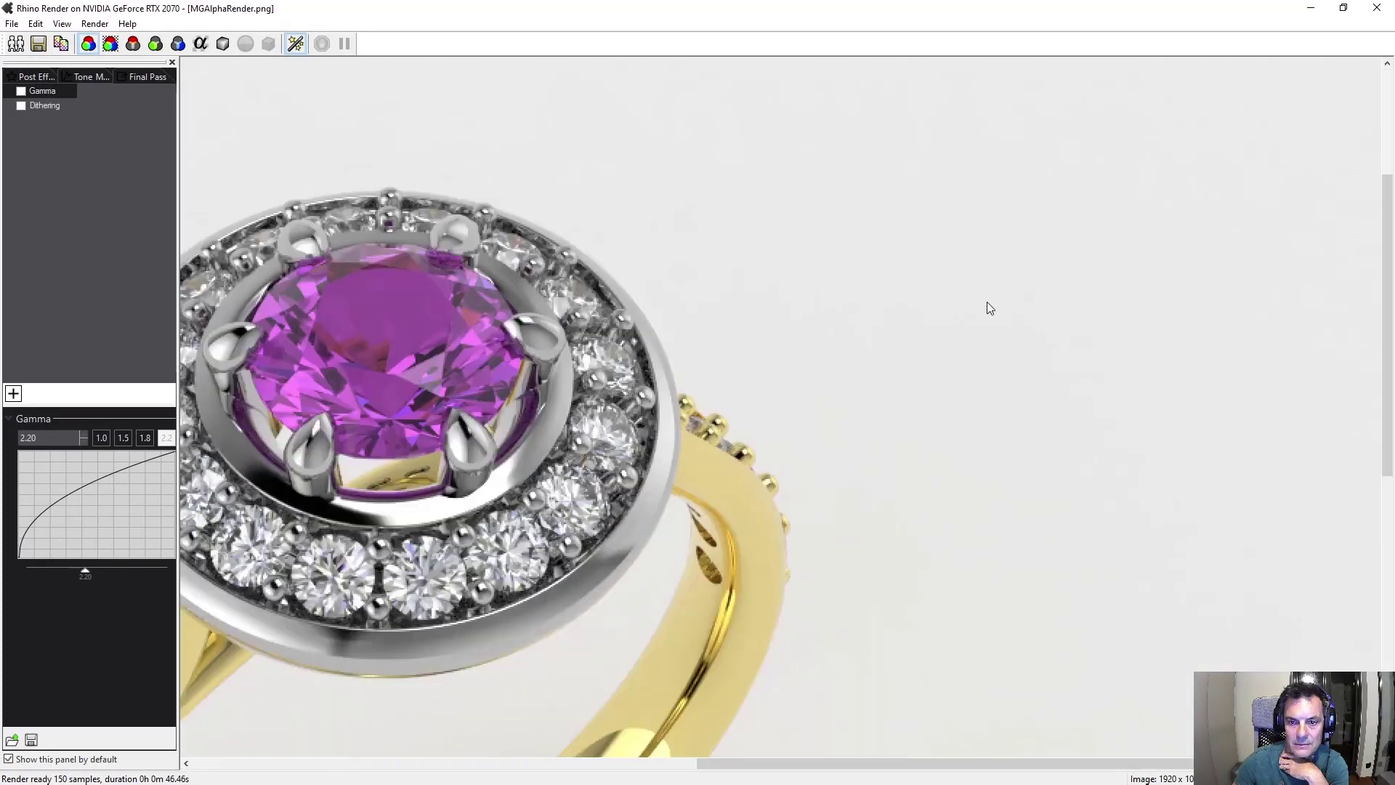
pyautogui.scroll(-1, 987, 302)
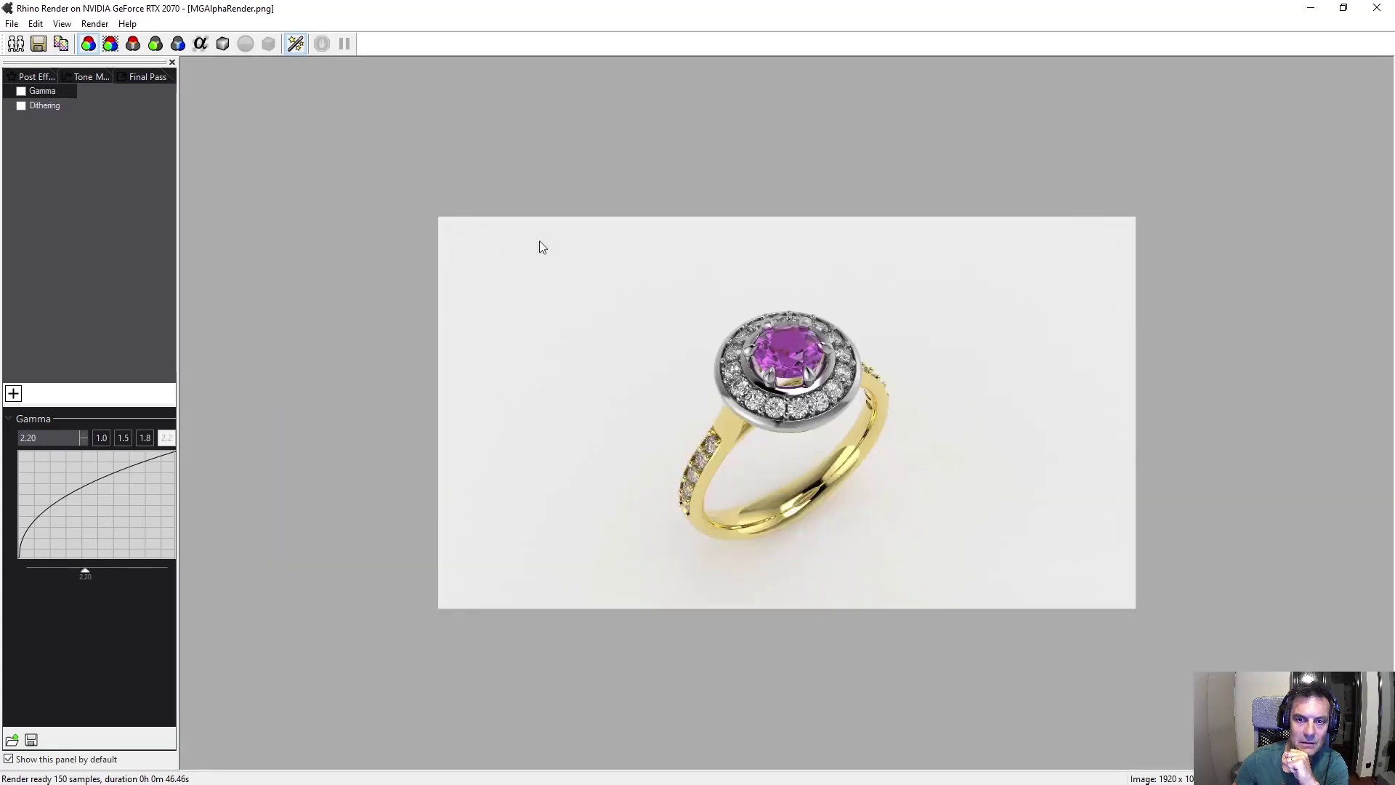
# Add a Depth of field post effect to the render.
pyautogui.click(15, 392)
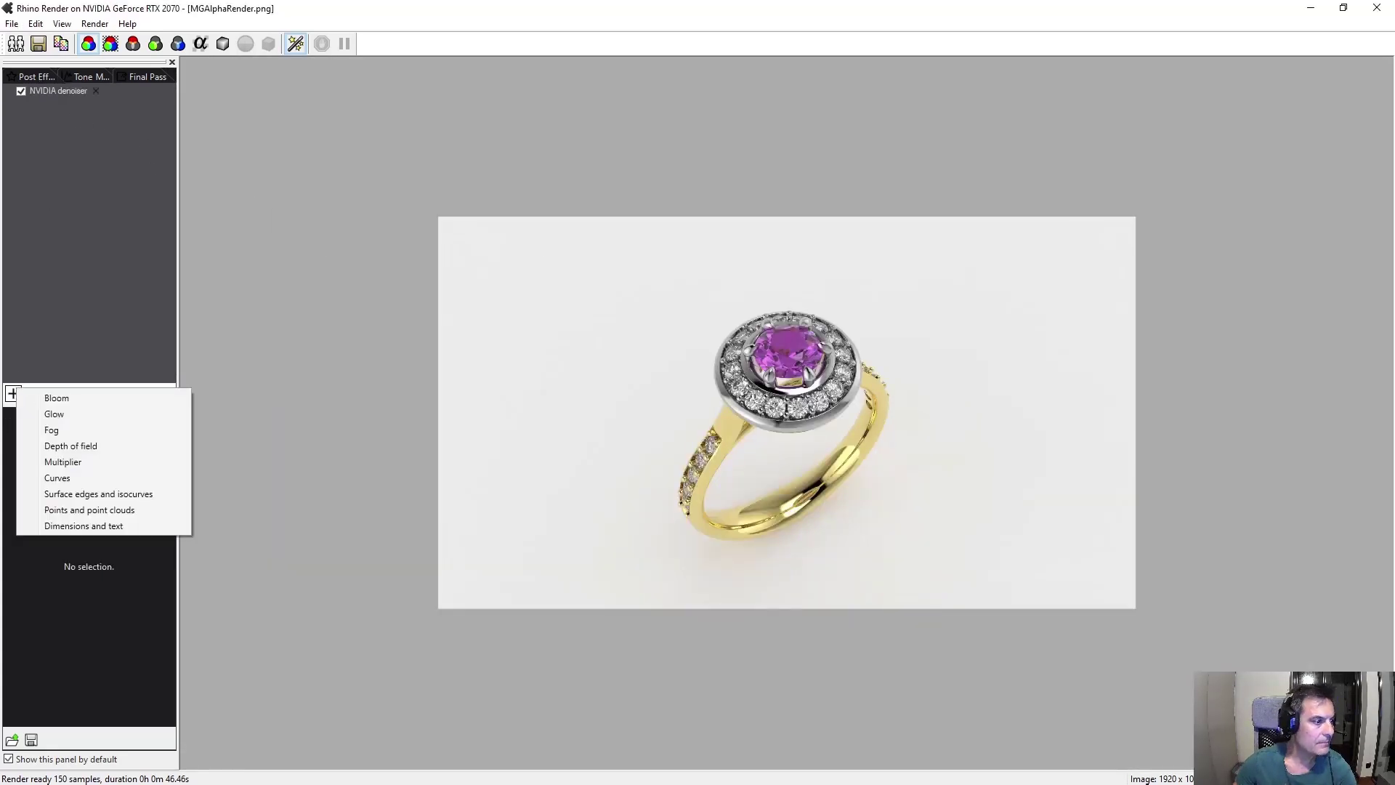
pyautogui.press('Escape')
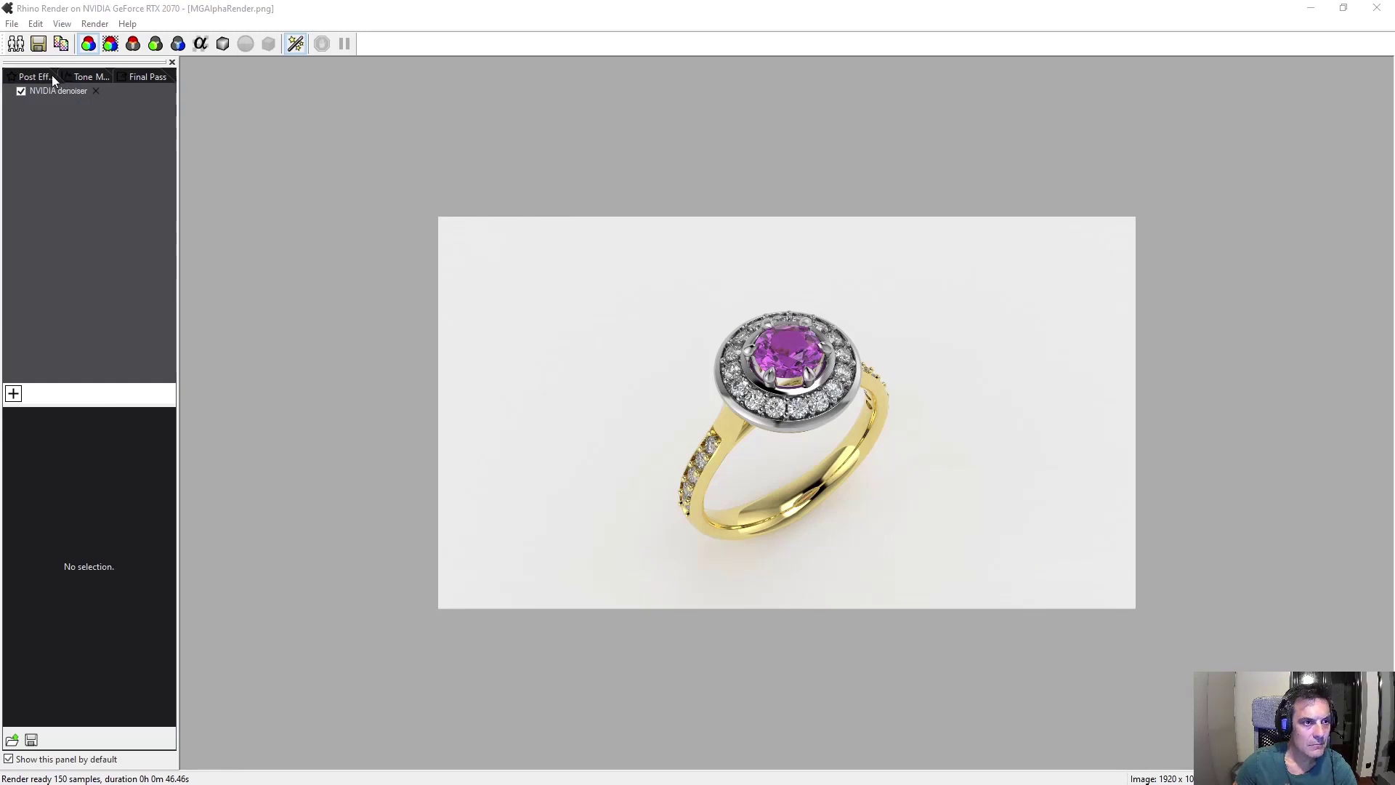
pyautogui.click(13, 394)
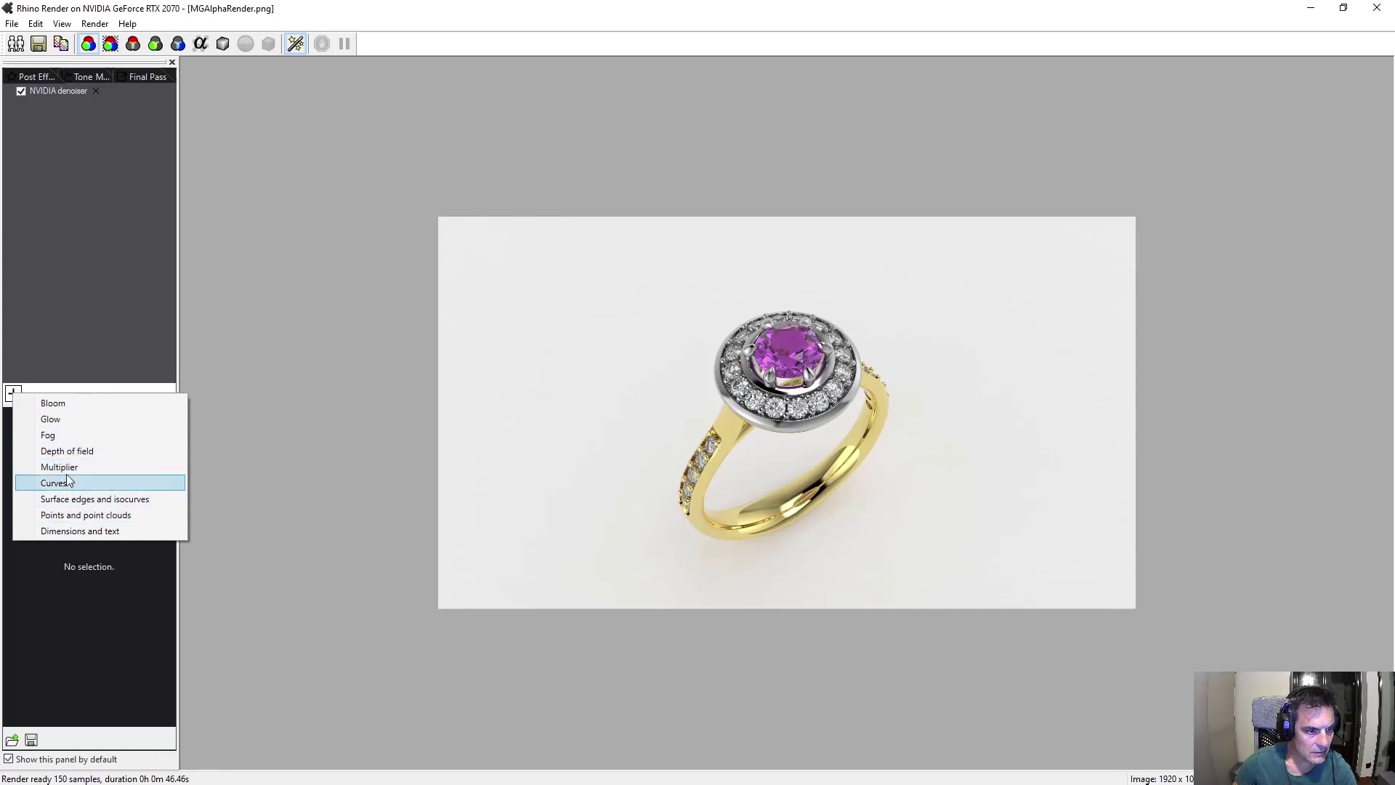
pyautogui.click(69, 450)
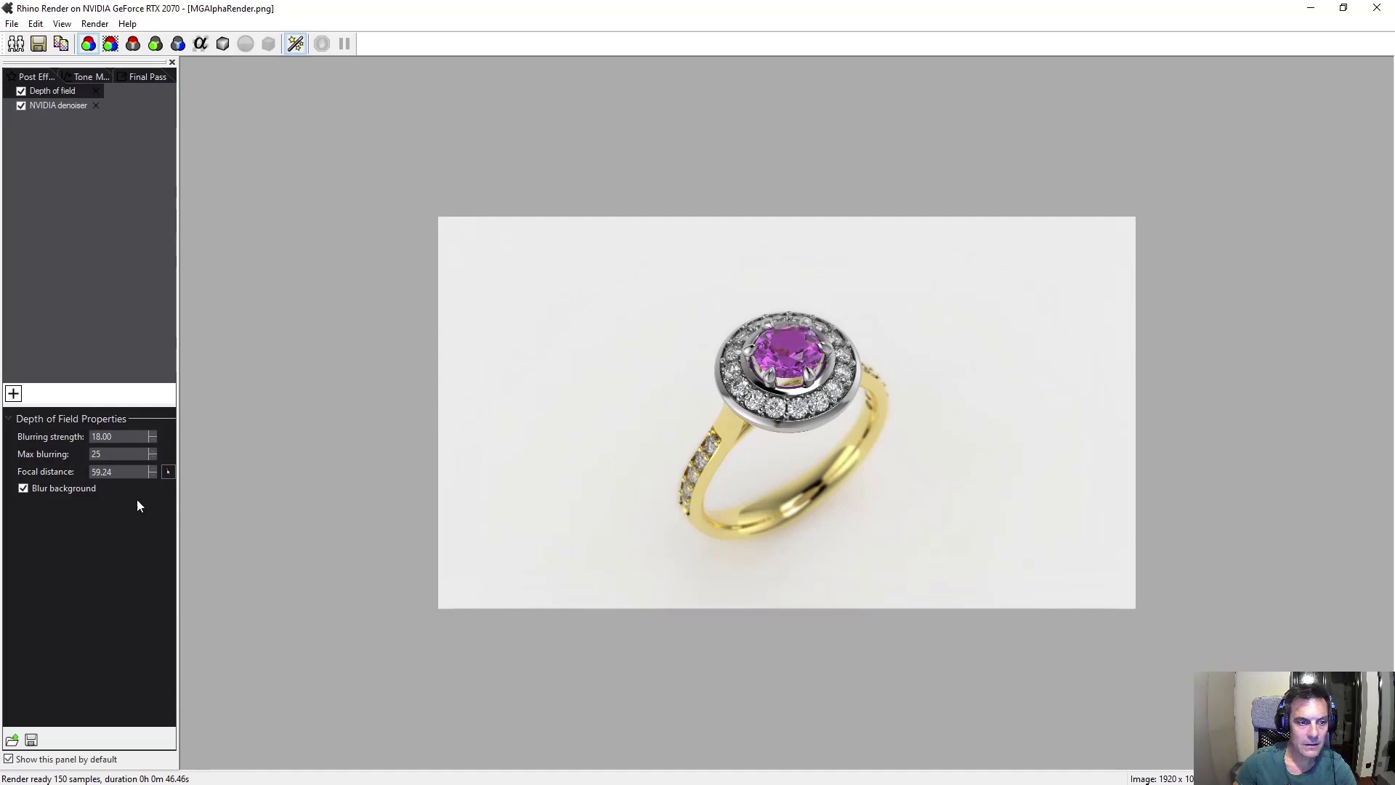
# Set the Depth of field focal distance to 10.
pyautogui.click(128, 471)
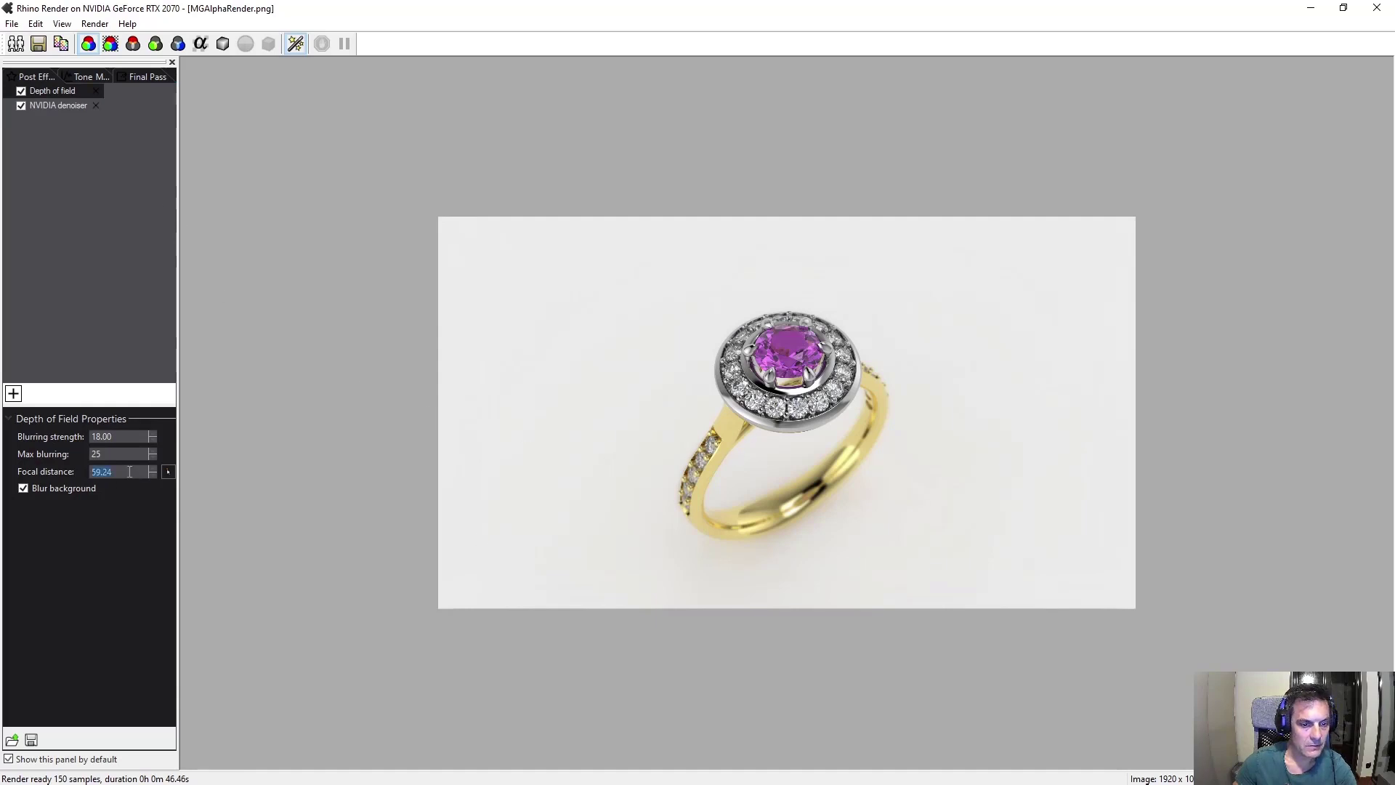
pyautogui.write('10')
pyautogui.press('Return')
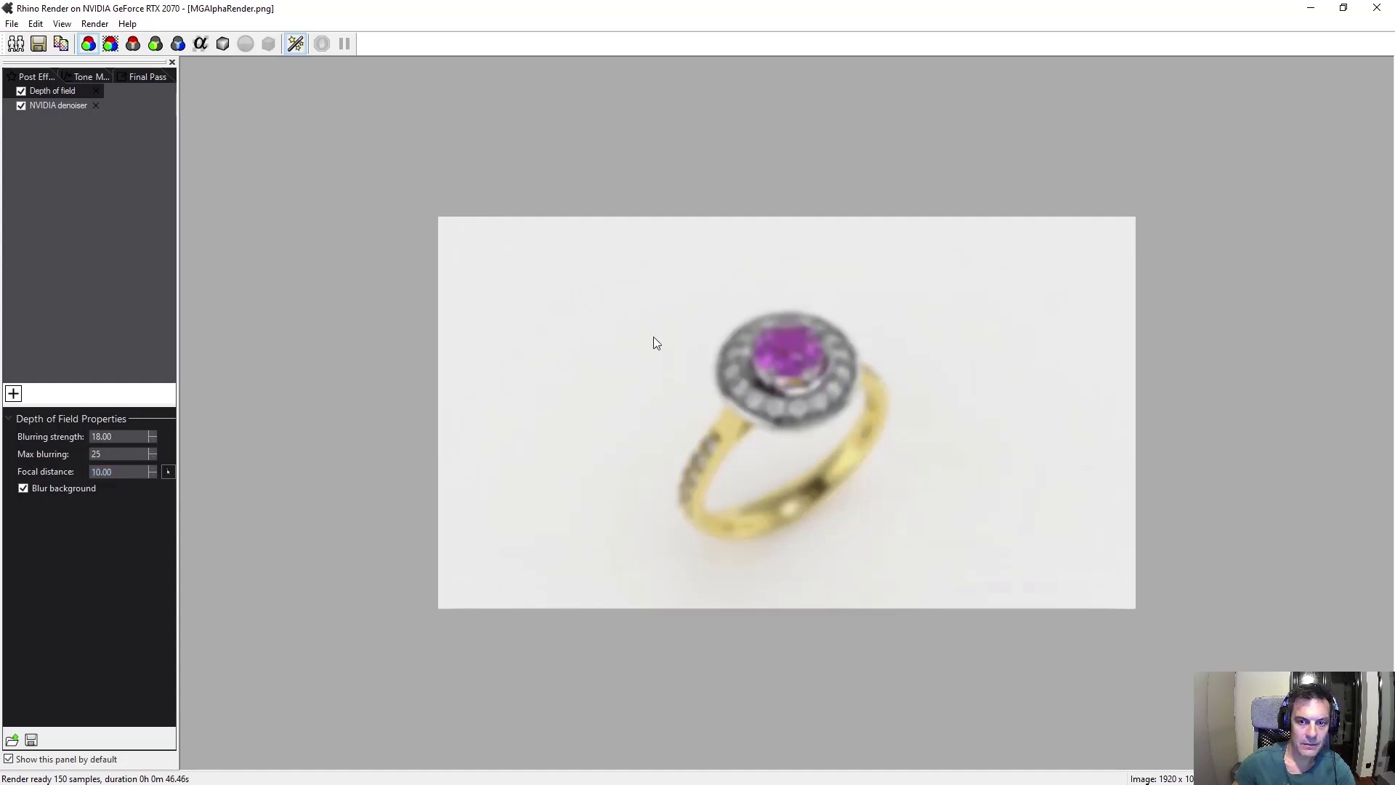
# Pick the ring's center gem in the image as the Depth of field focal point and close the render window.
pyautogui.click(168, 471)
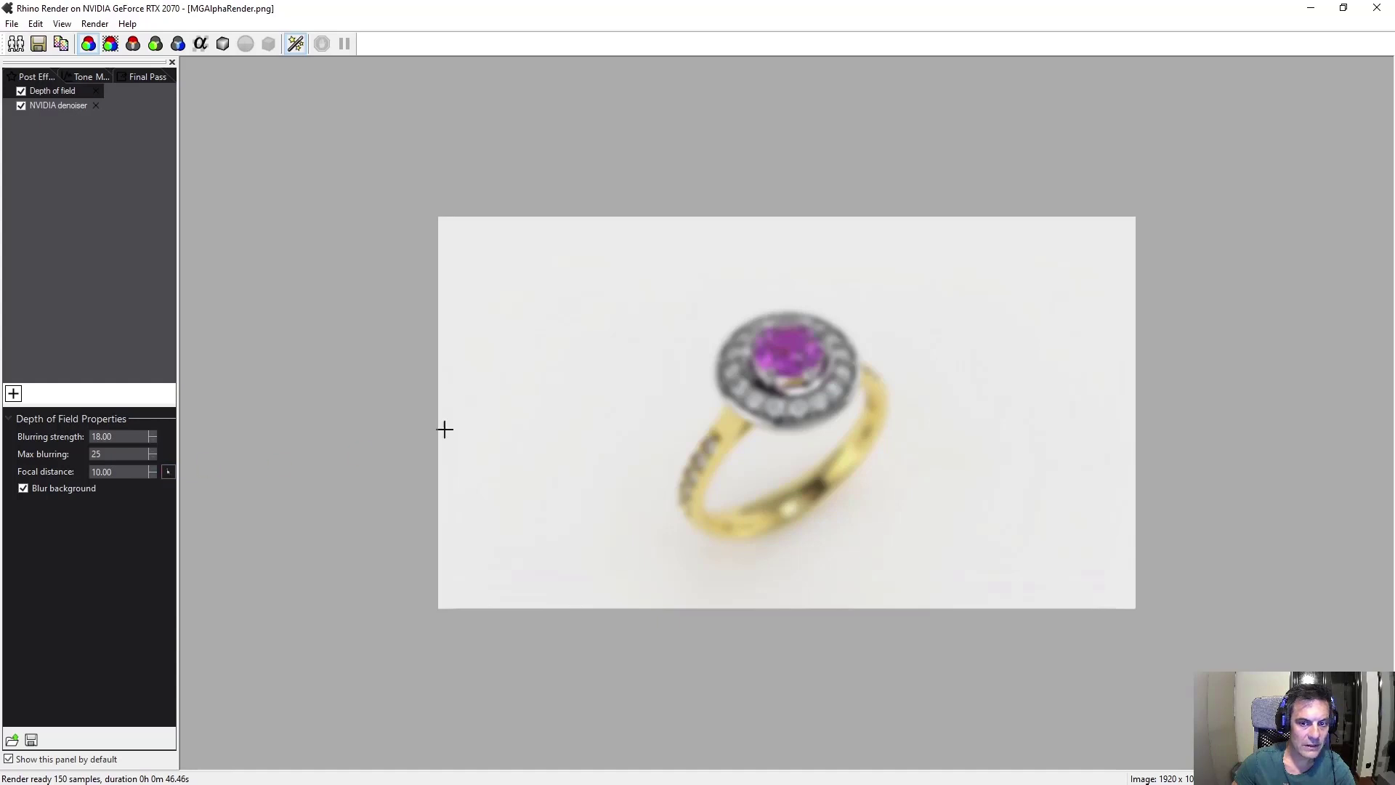
pyautogui.click(791, 352)
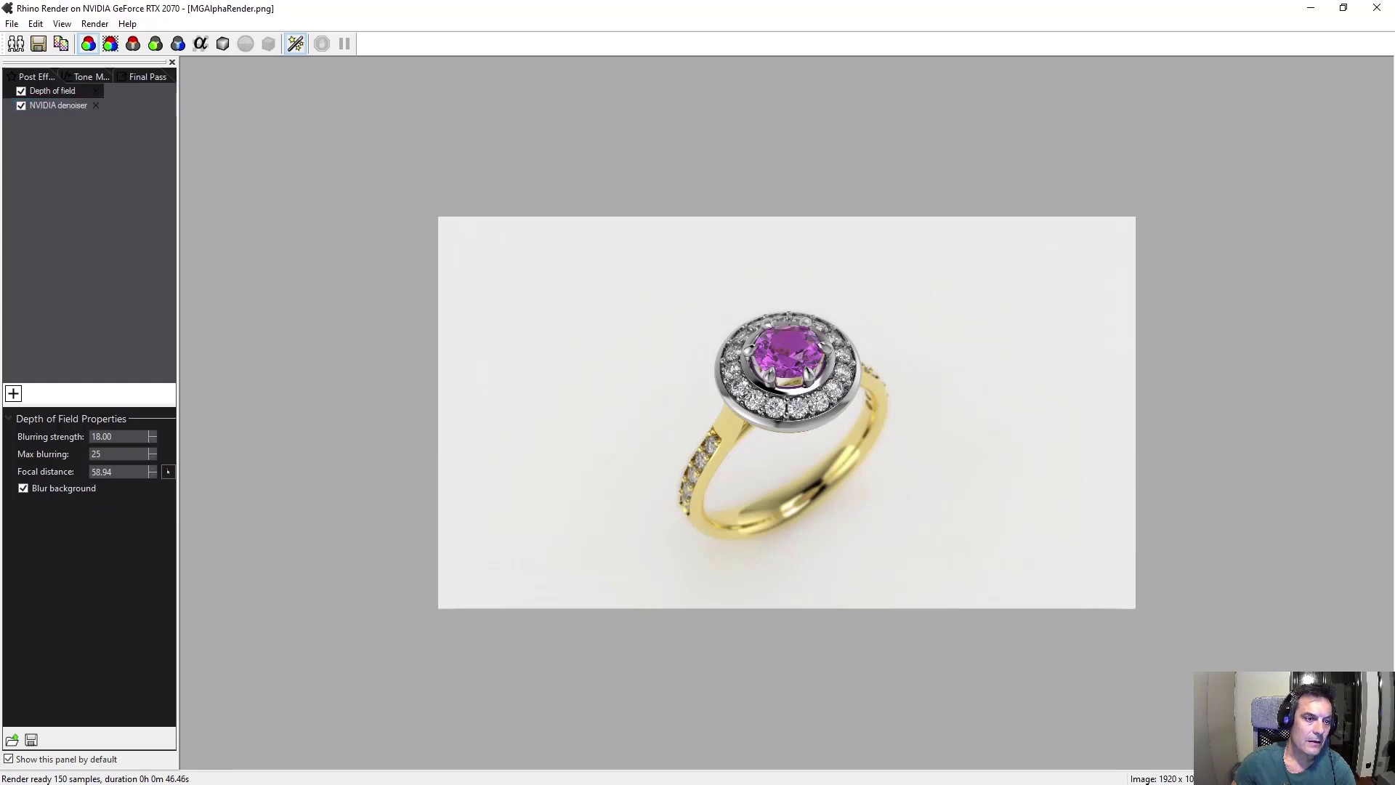
pyautogui.click(14, 394)
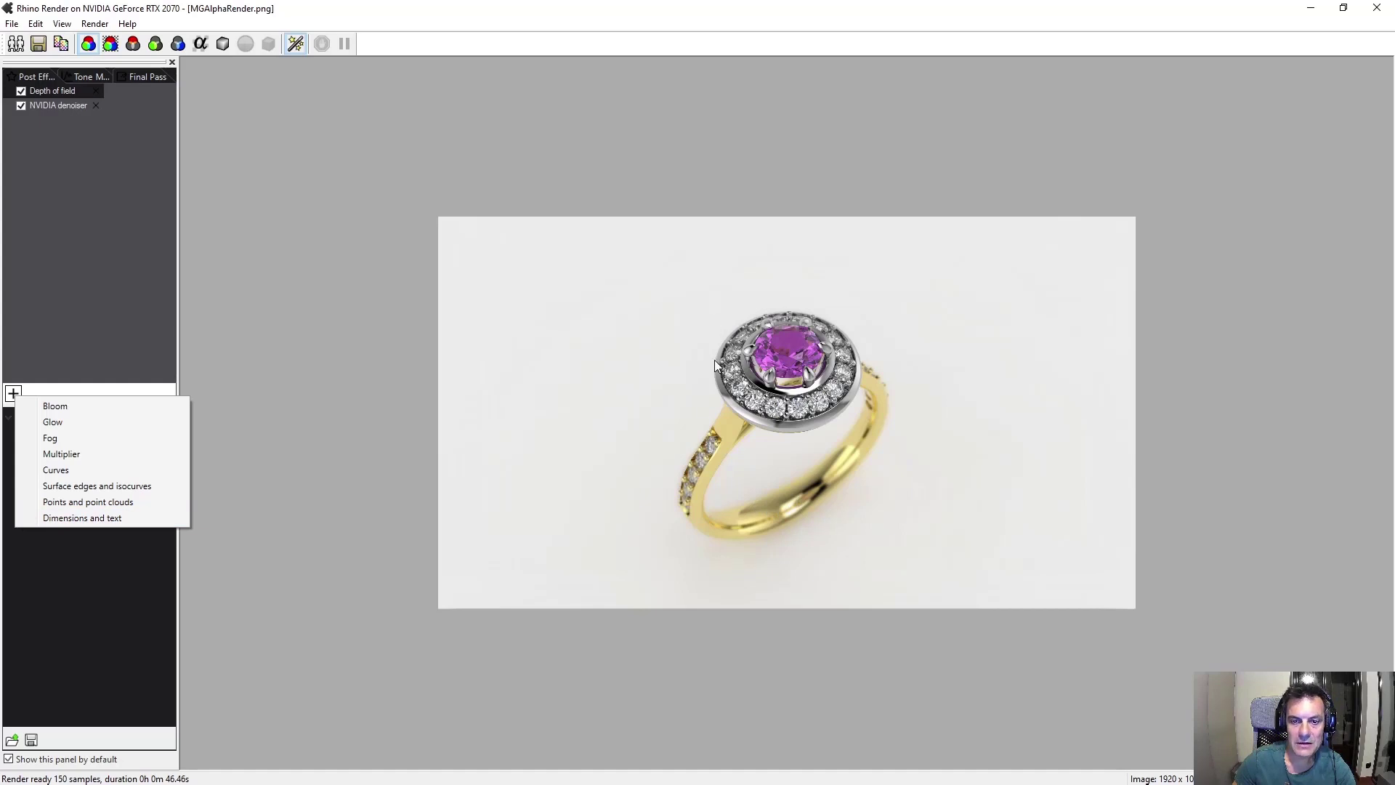
pyautogui.click(342, 303)
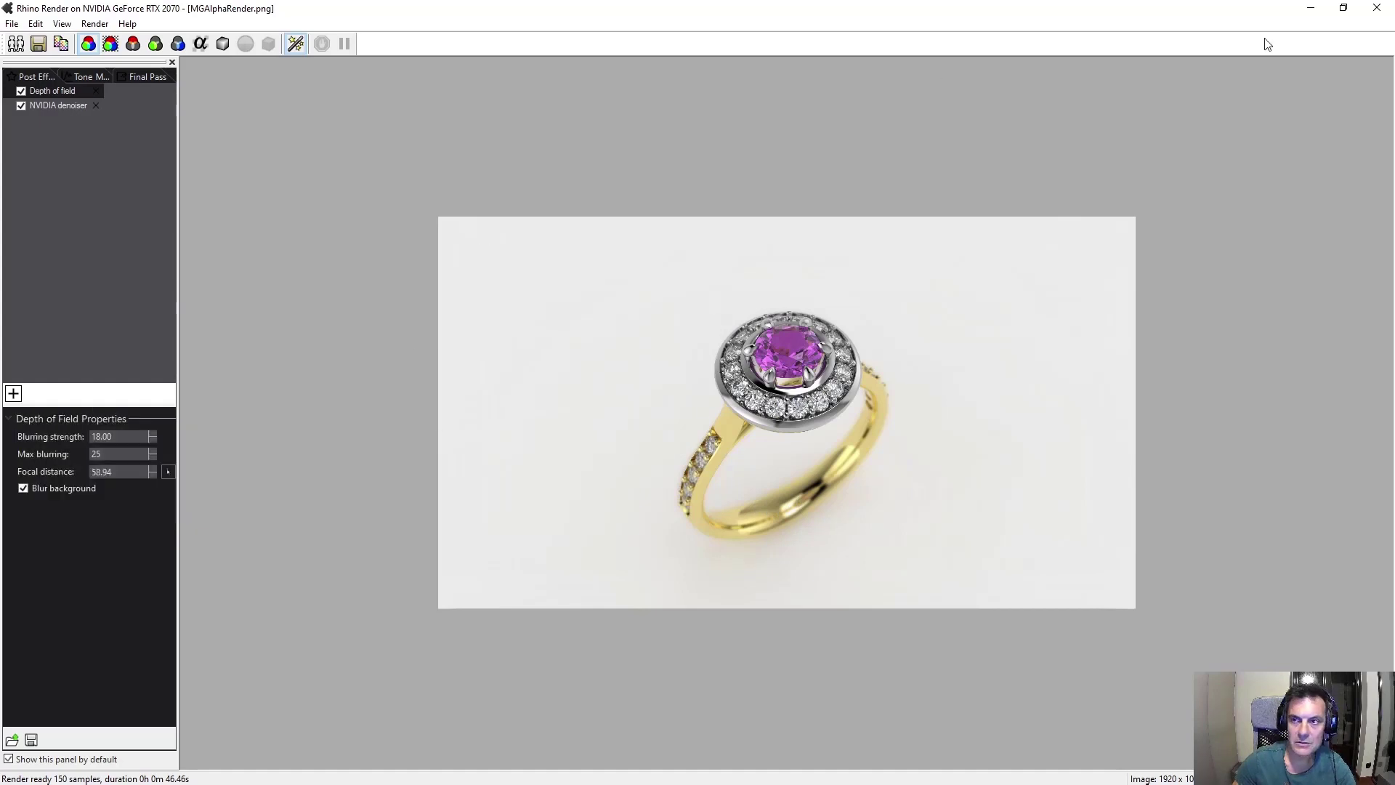
pyautogui.click(1376, 9)
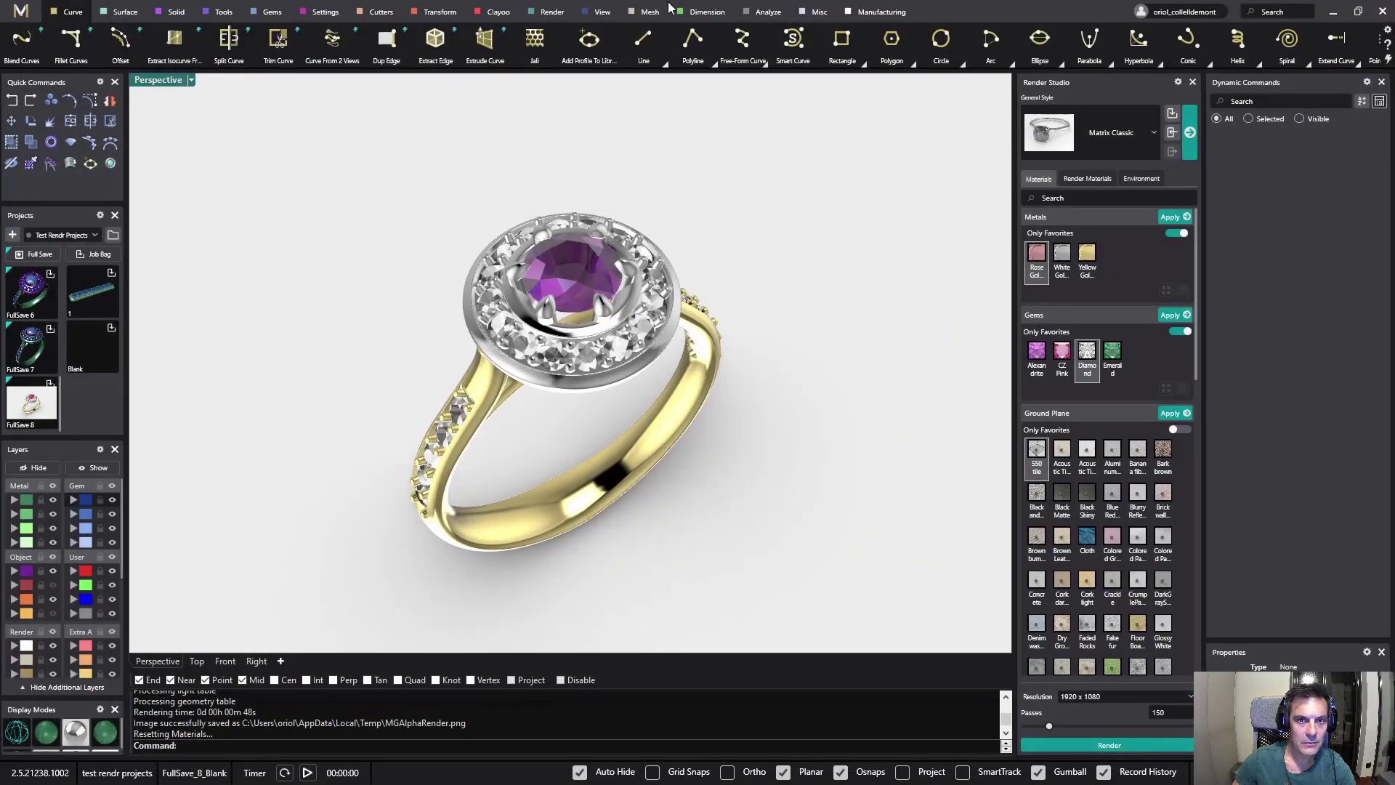
# Add a linear dimension across the width of the ring's halo head, with the dimension line placed above the halo.
pyautogui.click(704, 12)
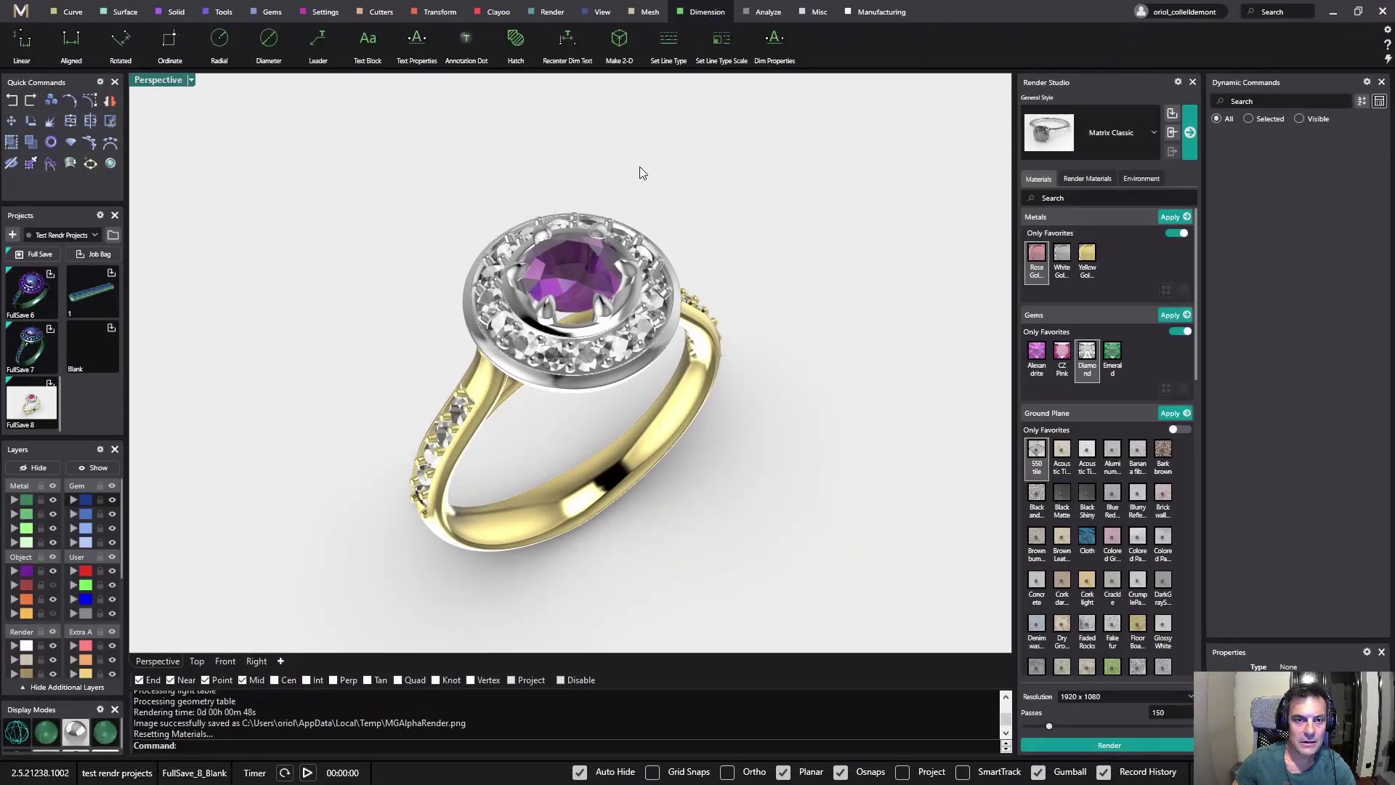
pyautogui.click(57, 51)
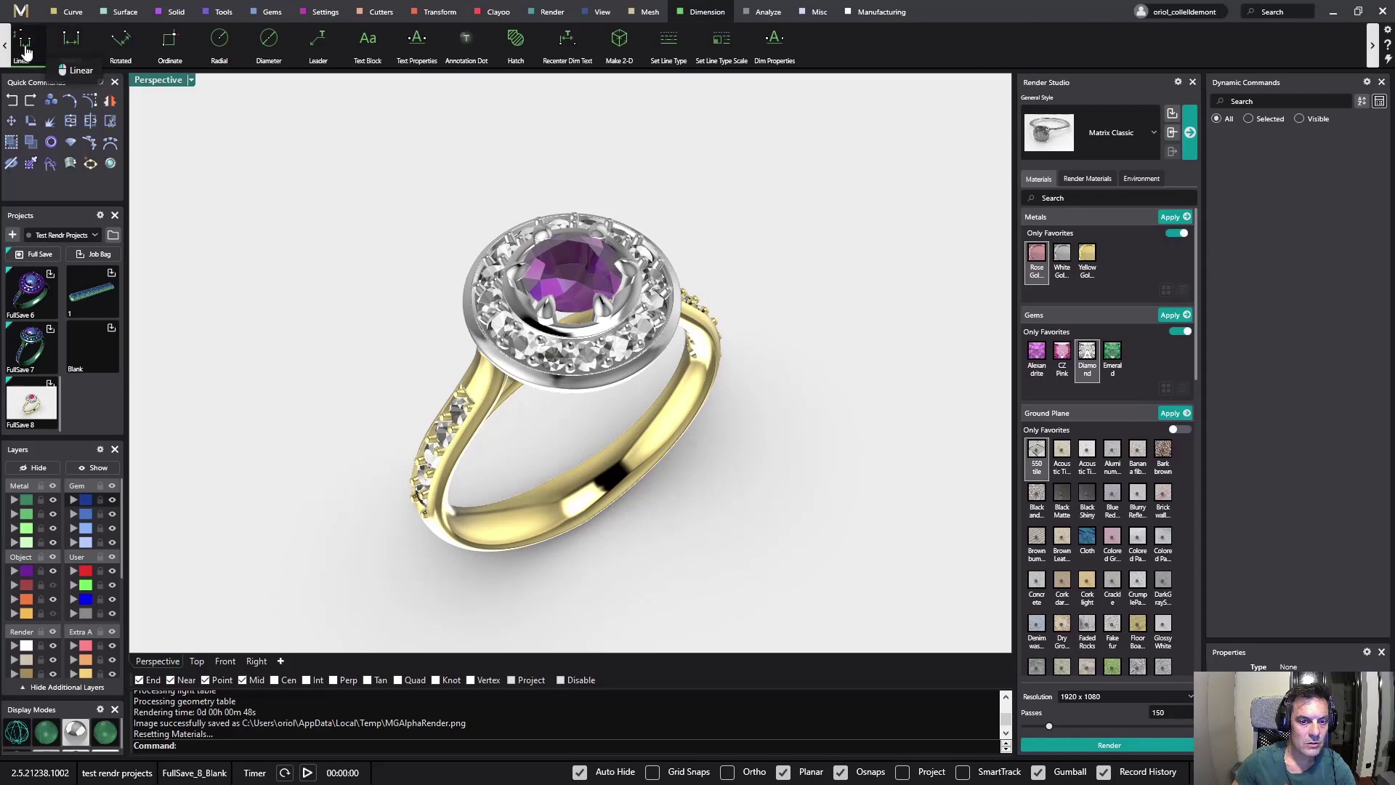
pyautogui.click(465, 313)
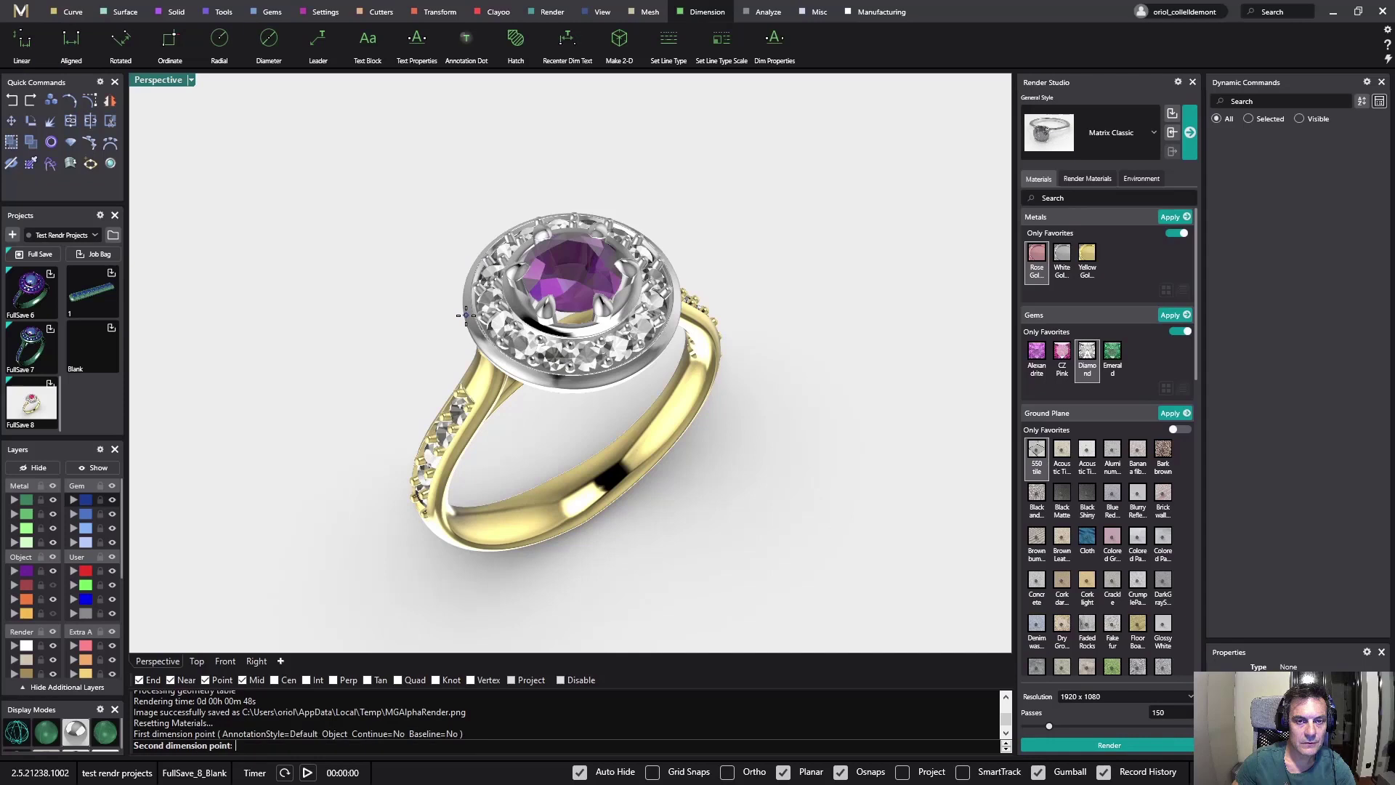
pyautogui.click(674, 276)
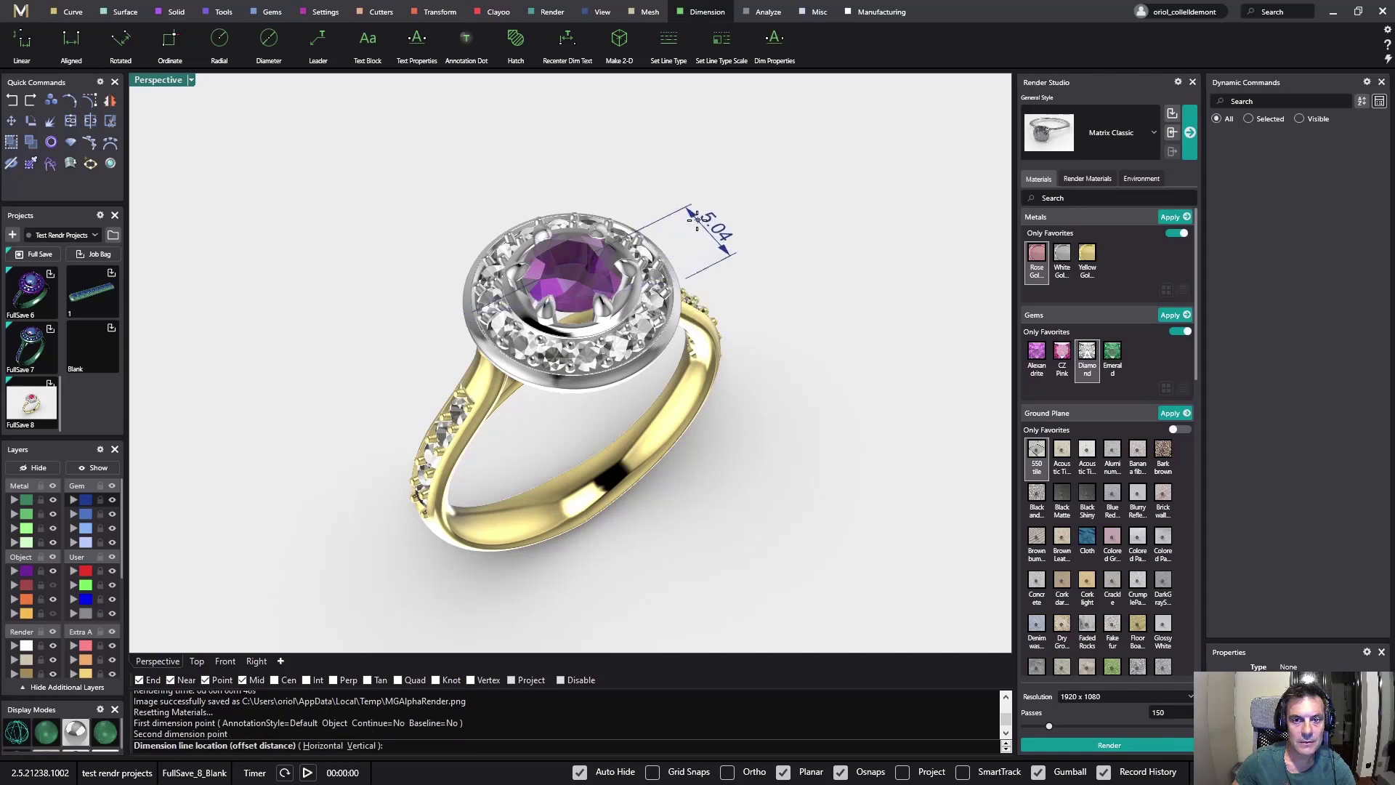
pyautogui.click(570, 182)
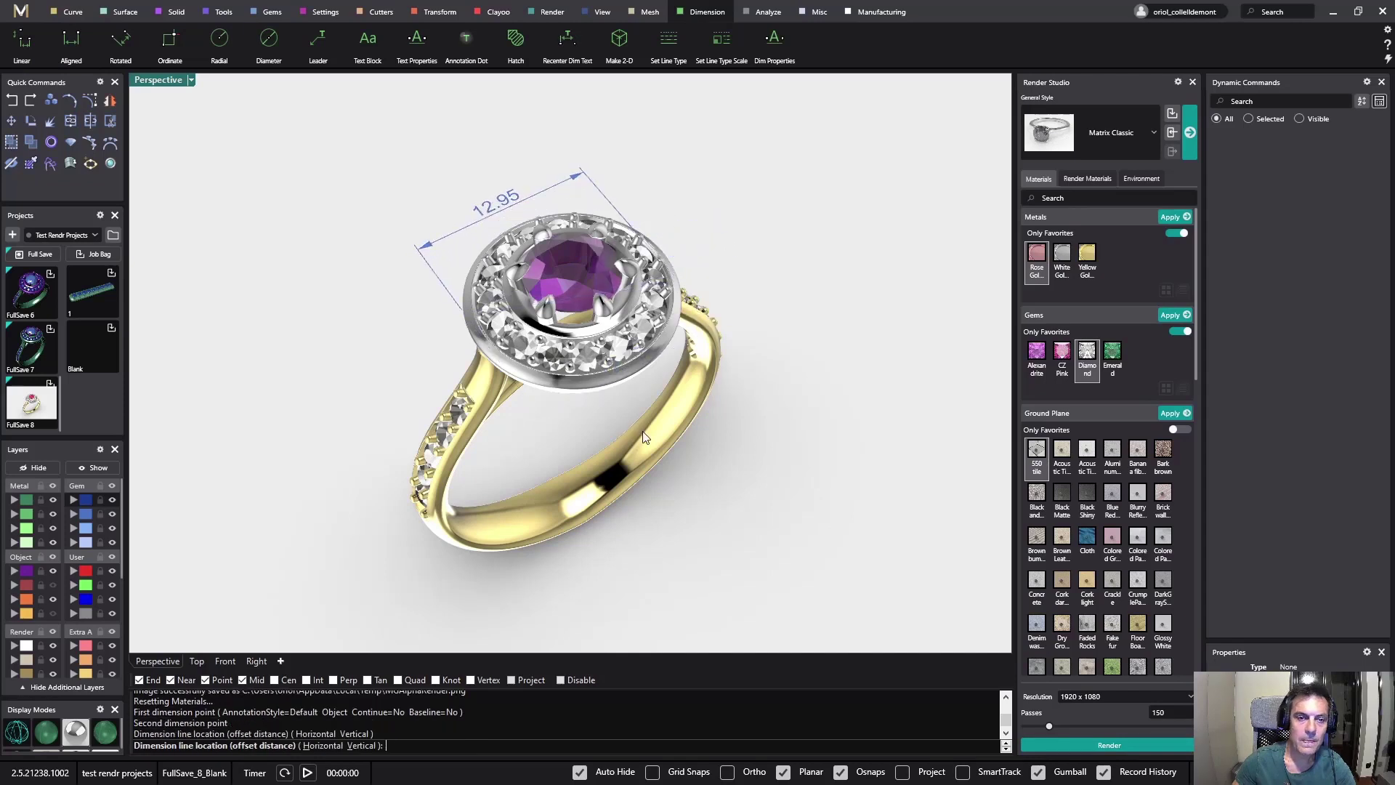
# Render the ring at 640 x 480 resolution and enable the NVIDIA denoiser on the image.
pyautogui.click(1107, 745)
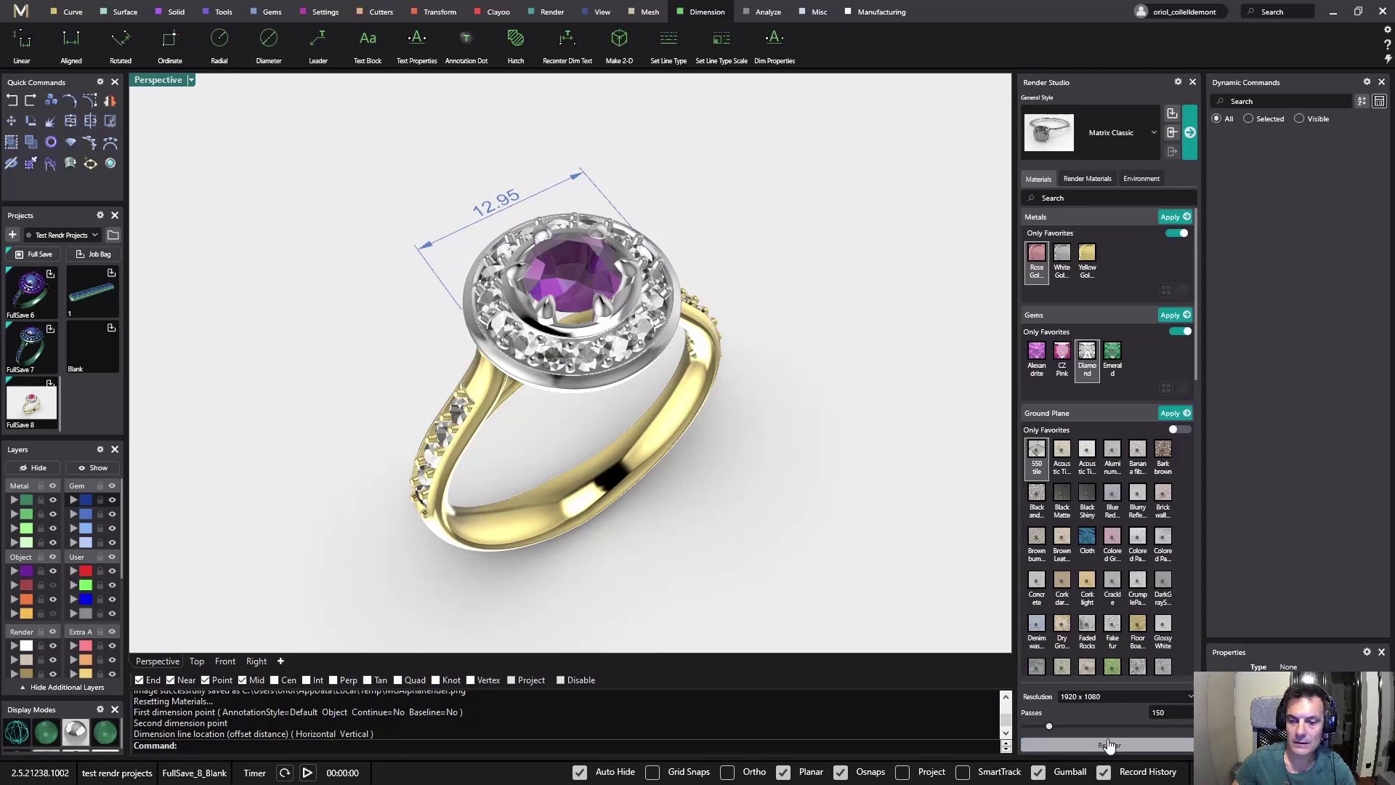
pyautogui.click(1145, 695)
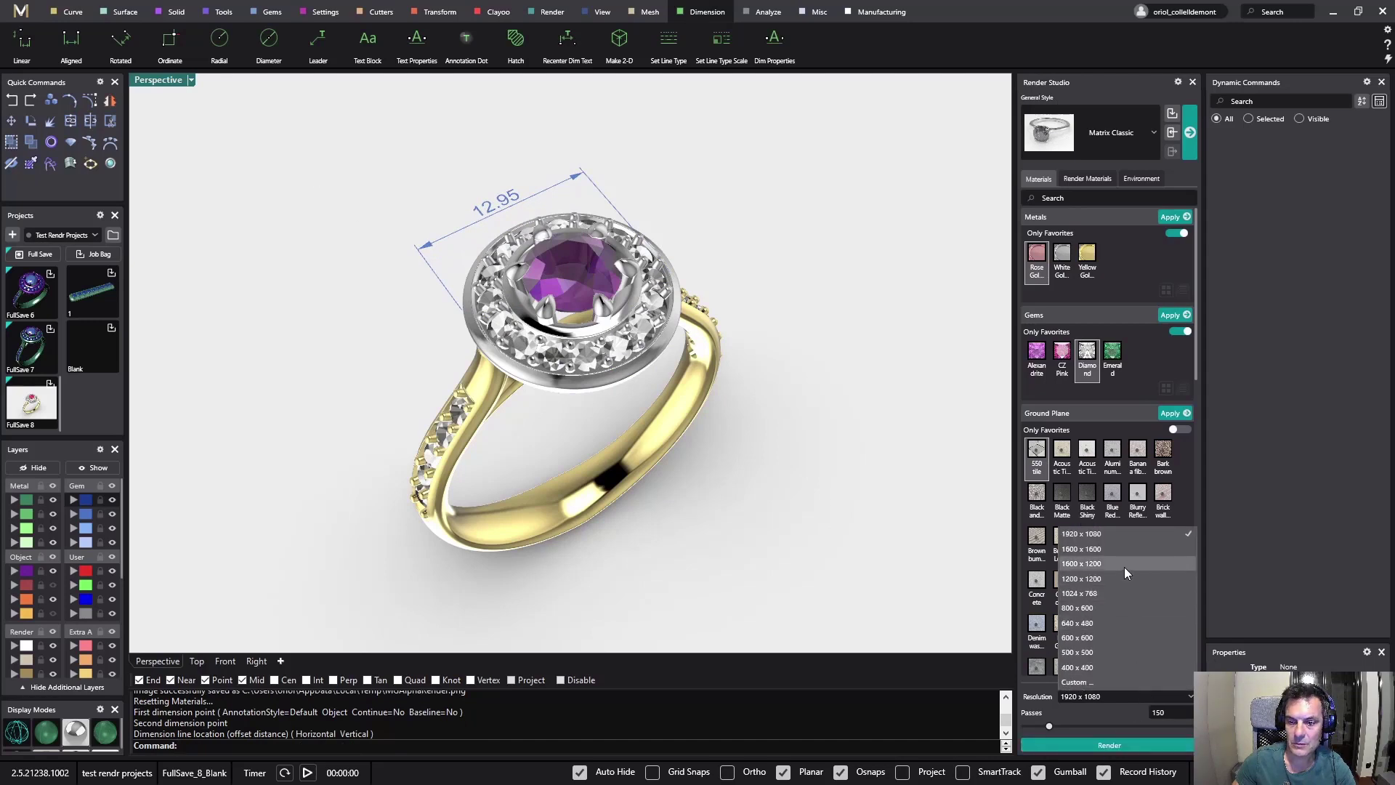
pyautogui.click(1124, 622)
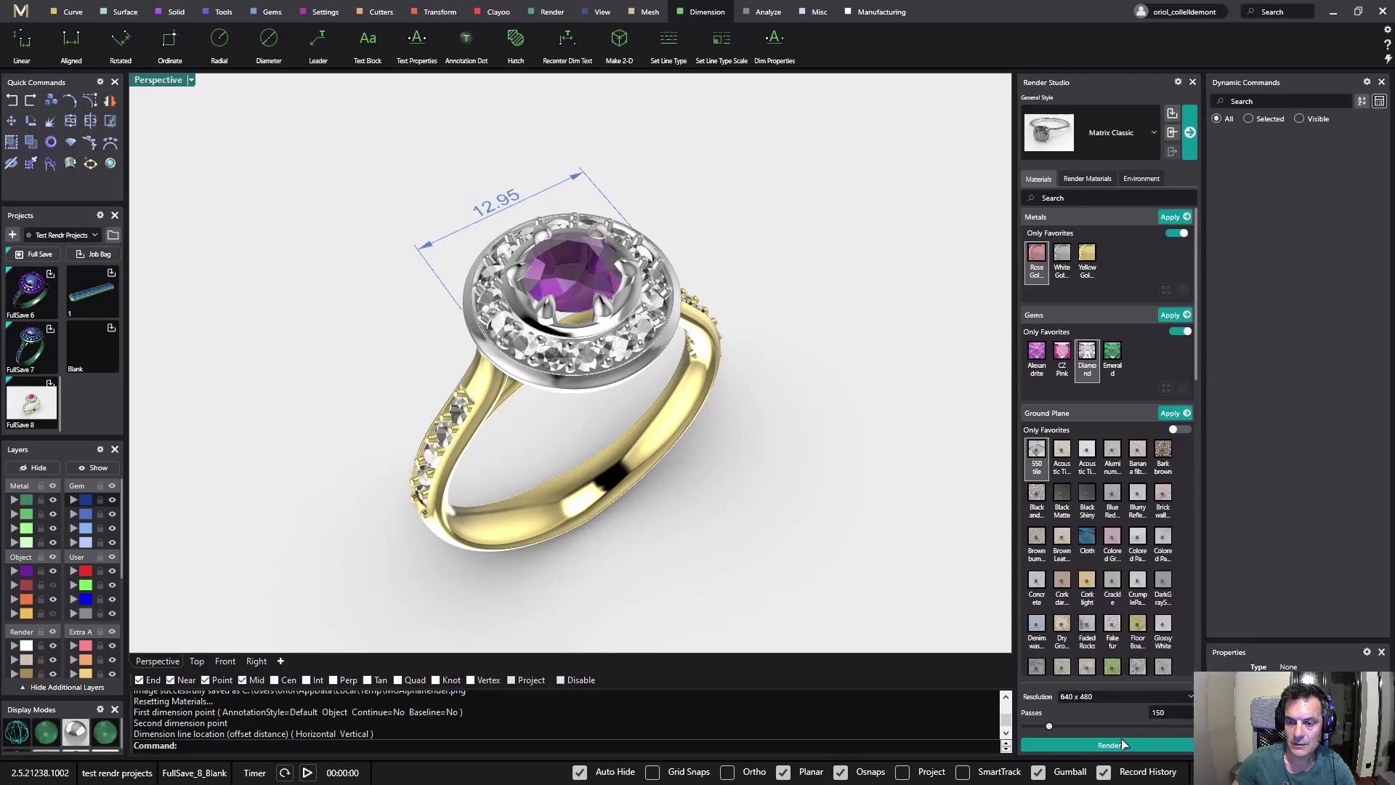
pyautogui.click(1122, 744)
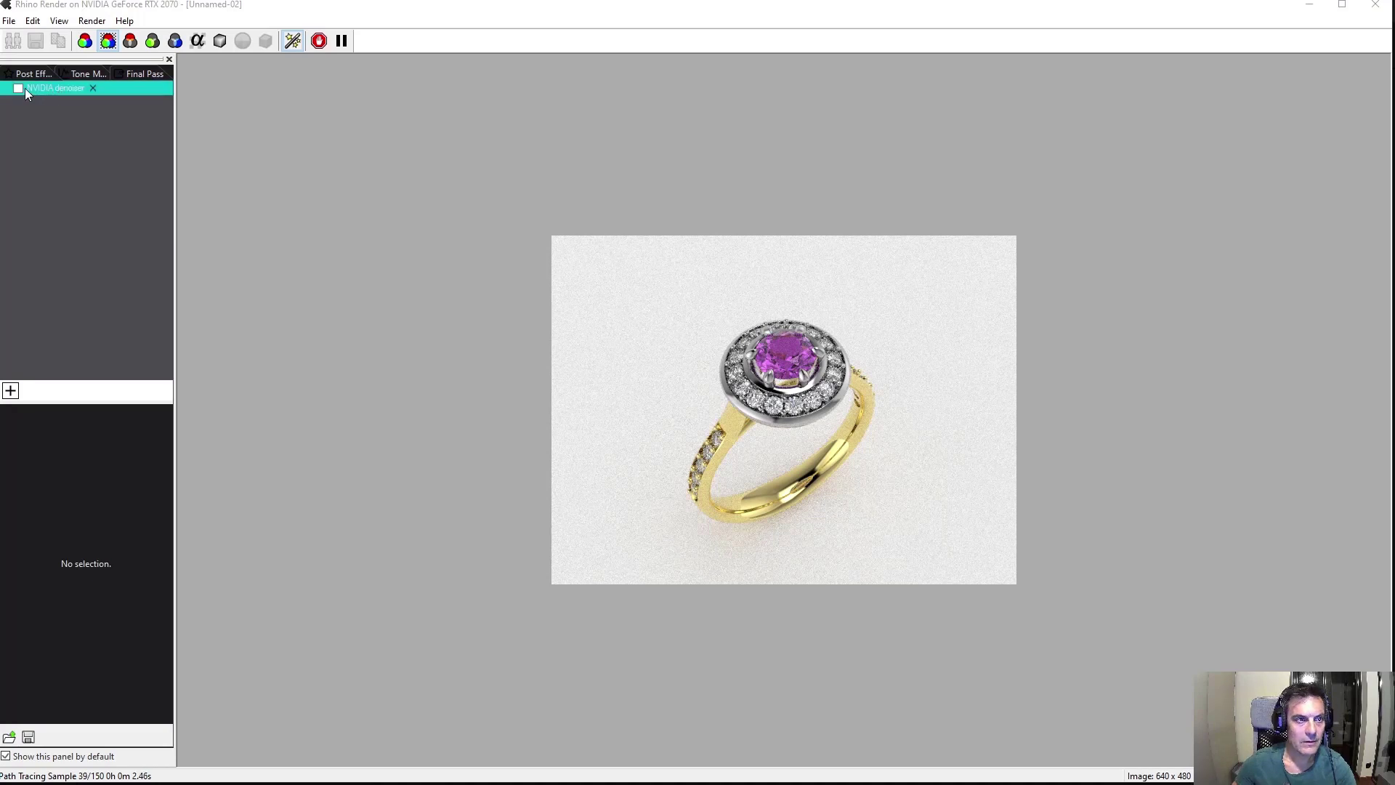
pyautogui.click(18, 88)
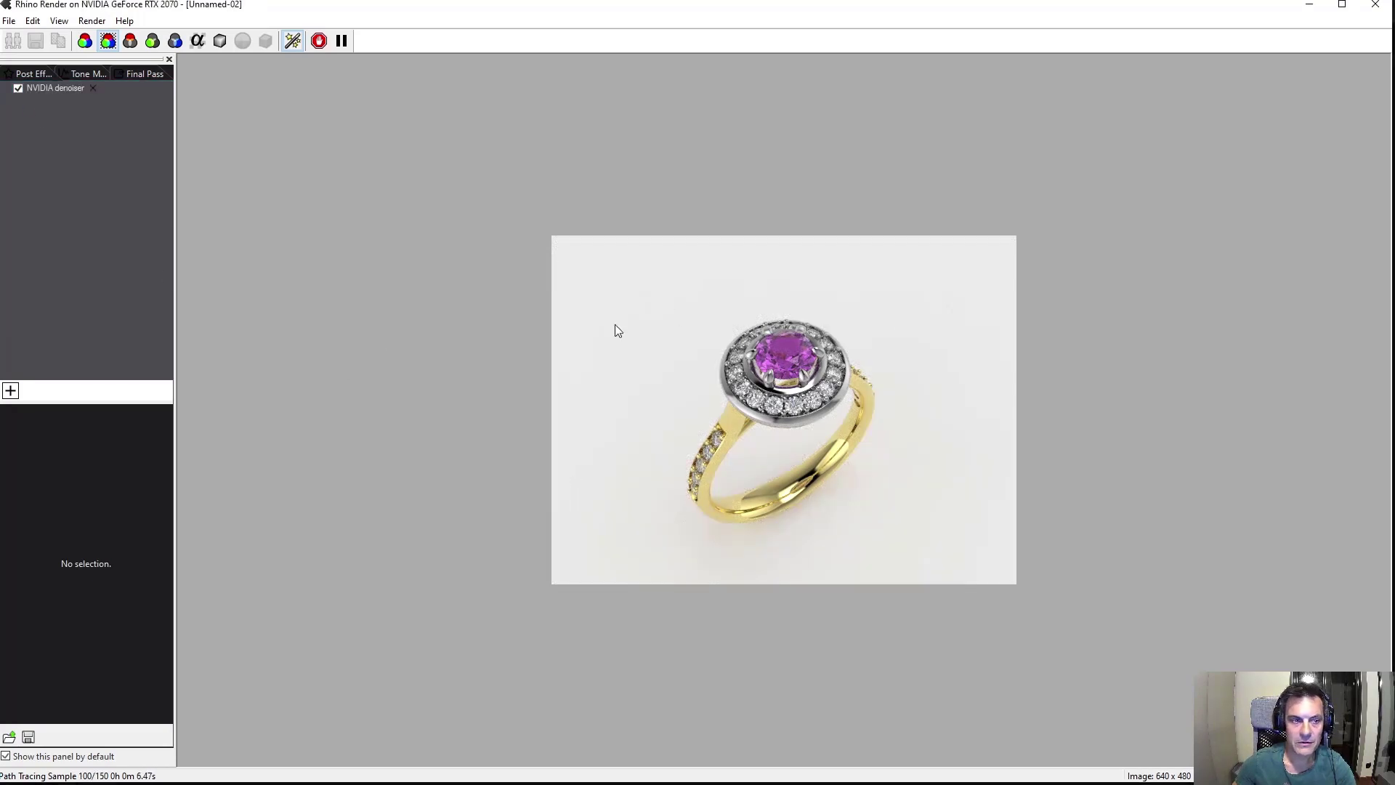
# Add and enable the Dimensions and text post effect, and display the render's RGB channels without transparency.
pyautogui.click(10, 391)
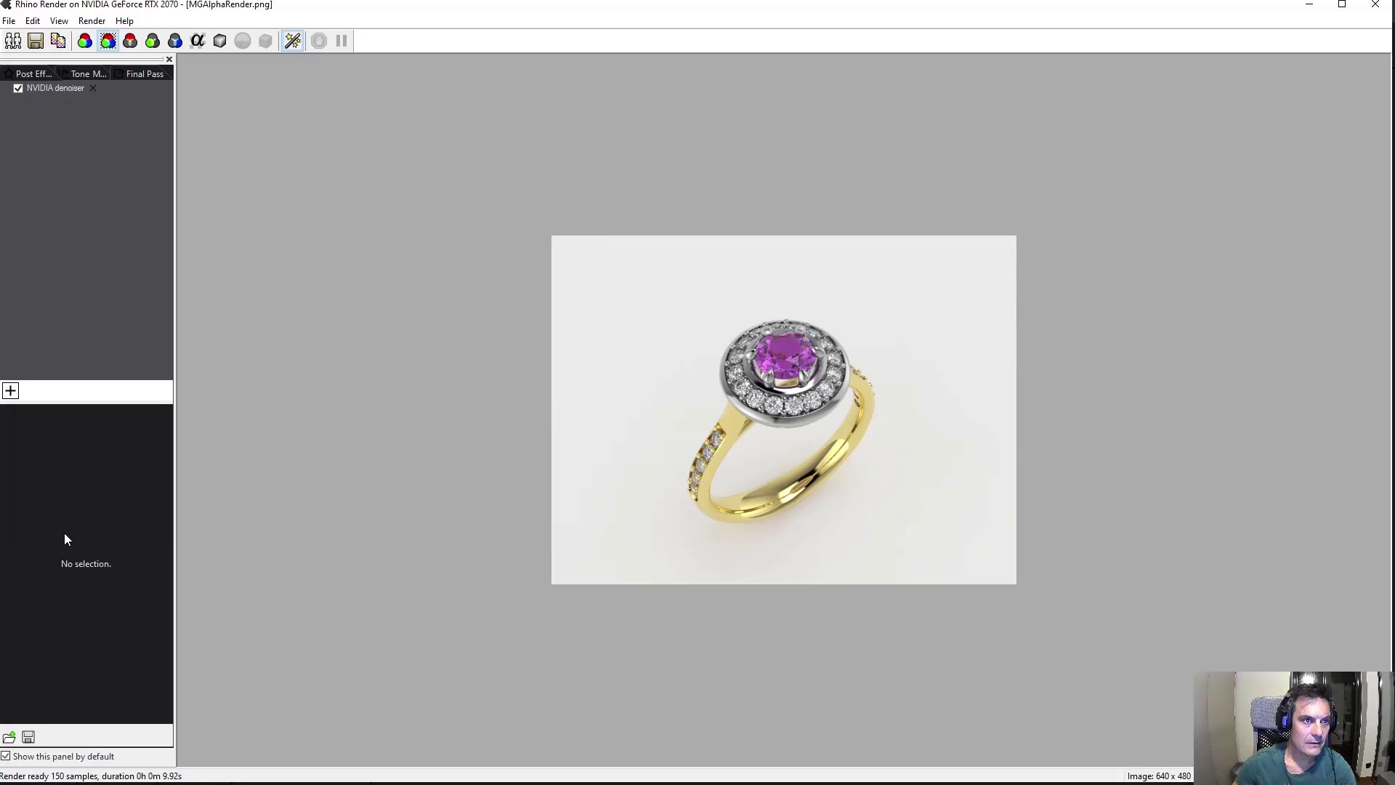
pyautogui.click(11, 391)
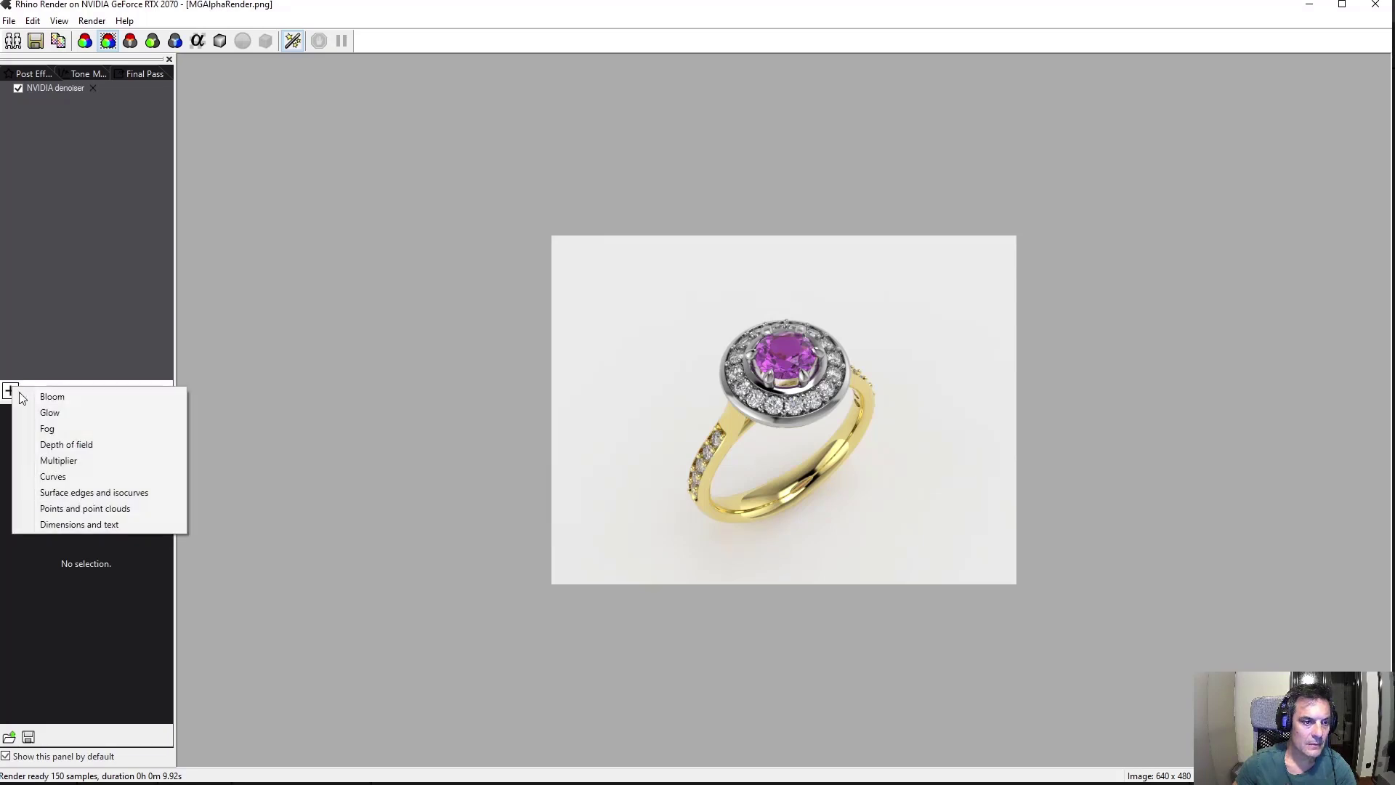
pyautogui.click(58, 526)
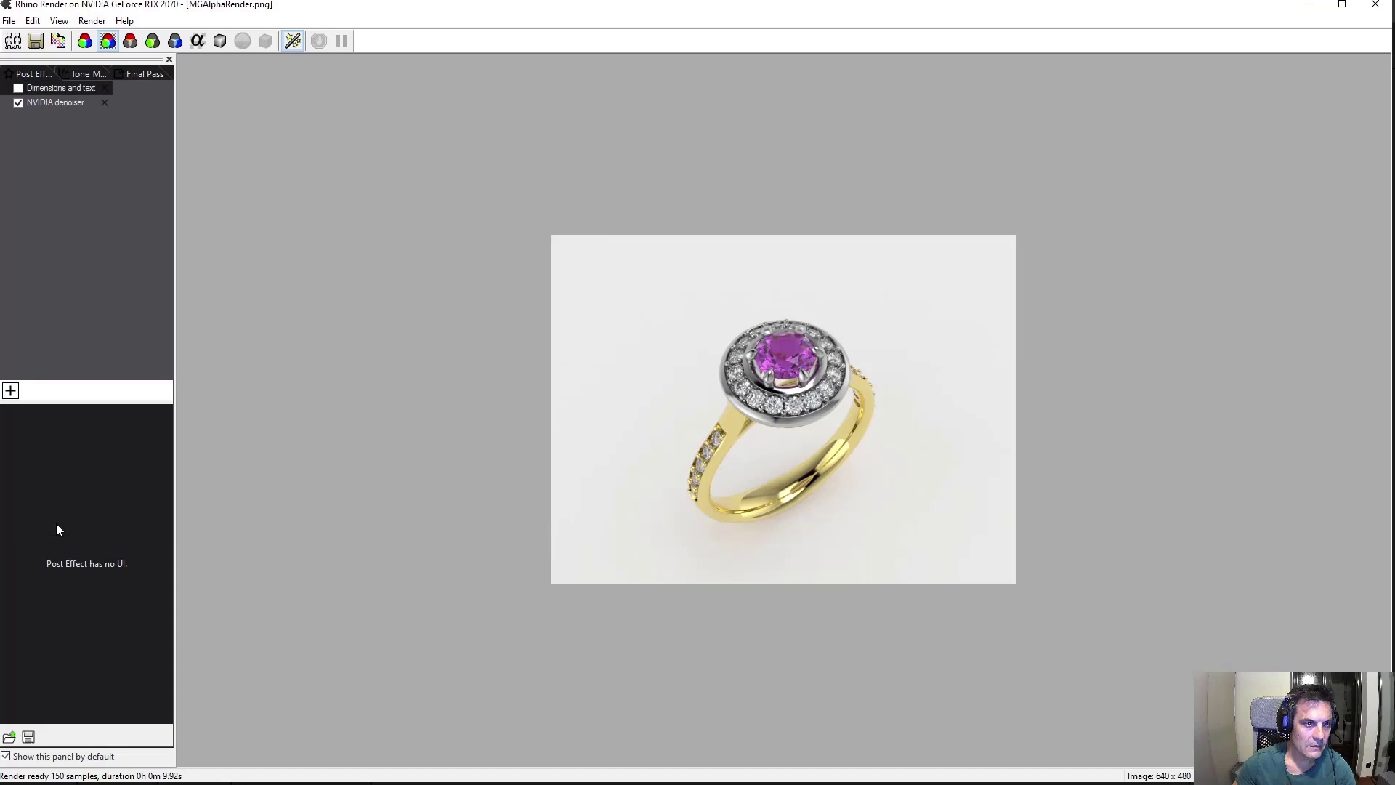
pyautogui.click(18, 88)
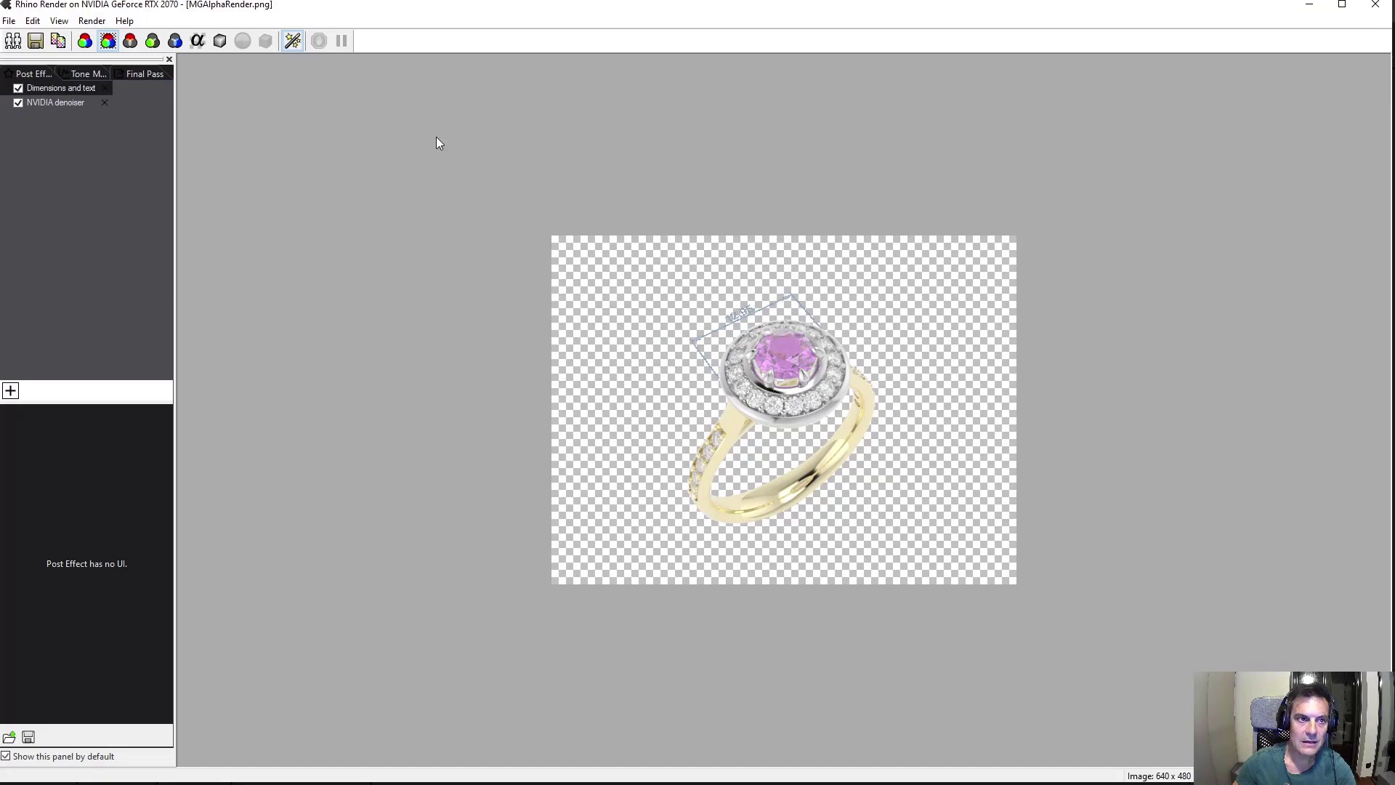
pyautogui.click(85, 41)
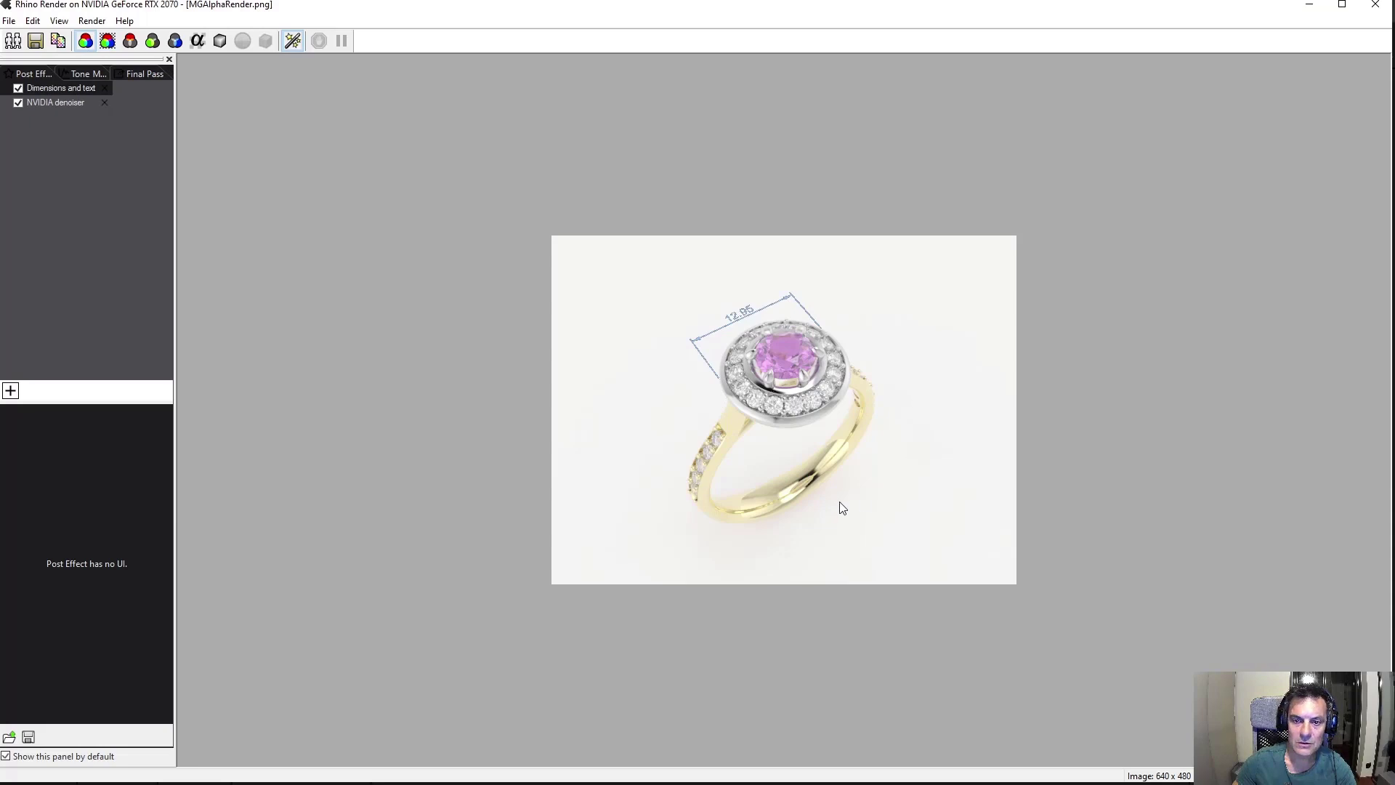
# Turn off the Gamma correction in the final pass of the dimensioned render.
pyautogui.click(135, 78)
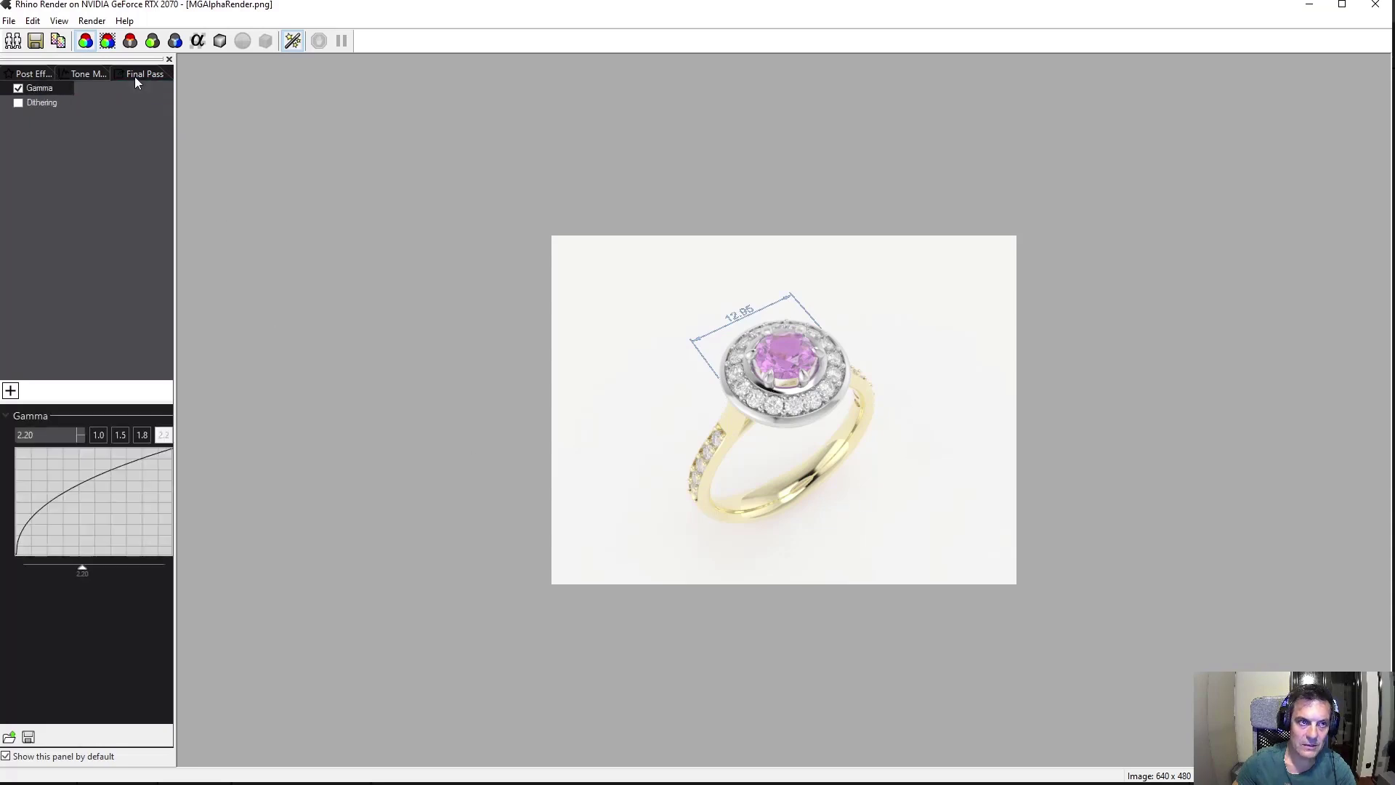
pyautogui.click(33, 69)
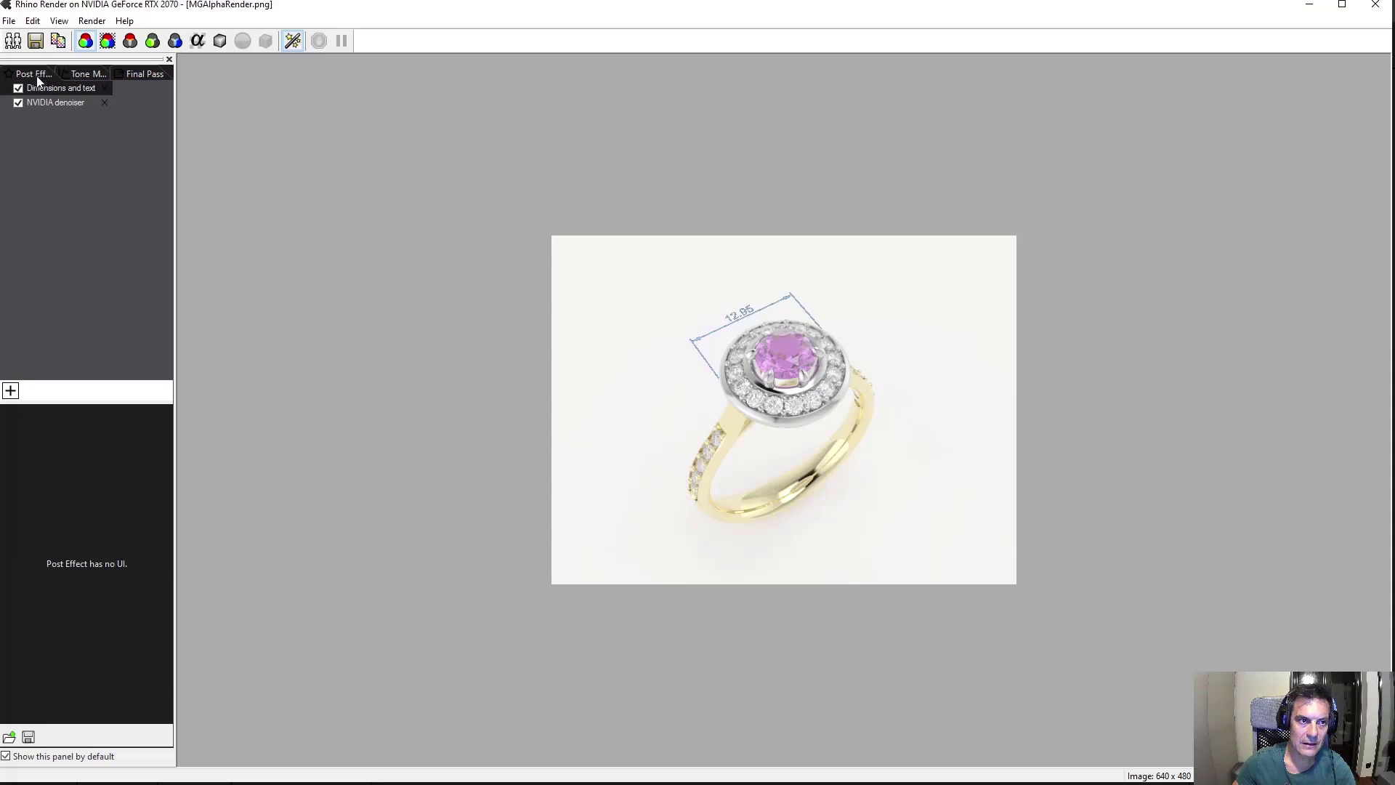
pyautogui.click(143, 76)
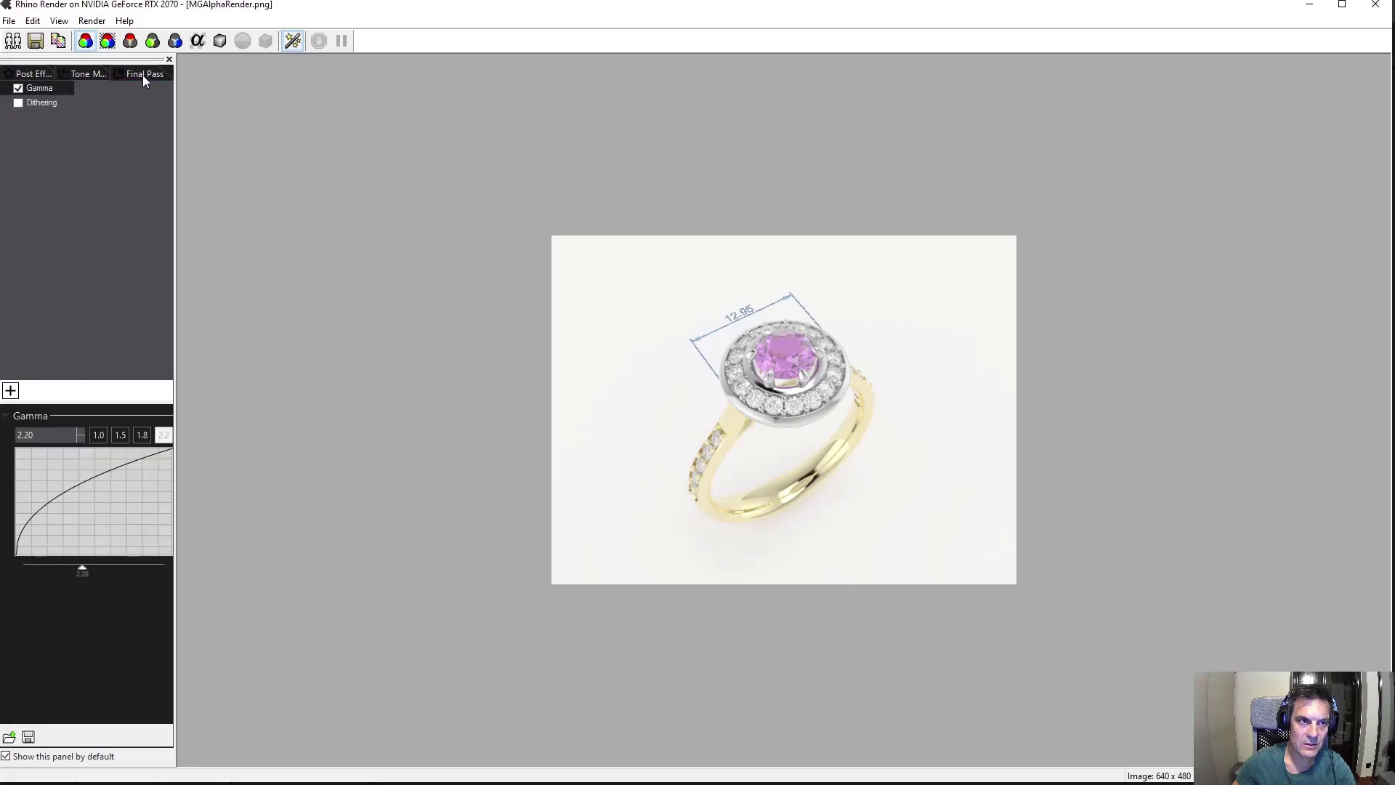
pyautogui.click(18, 88)
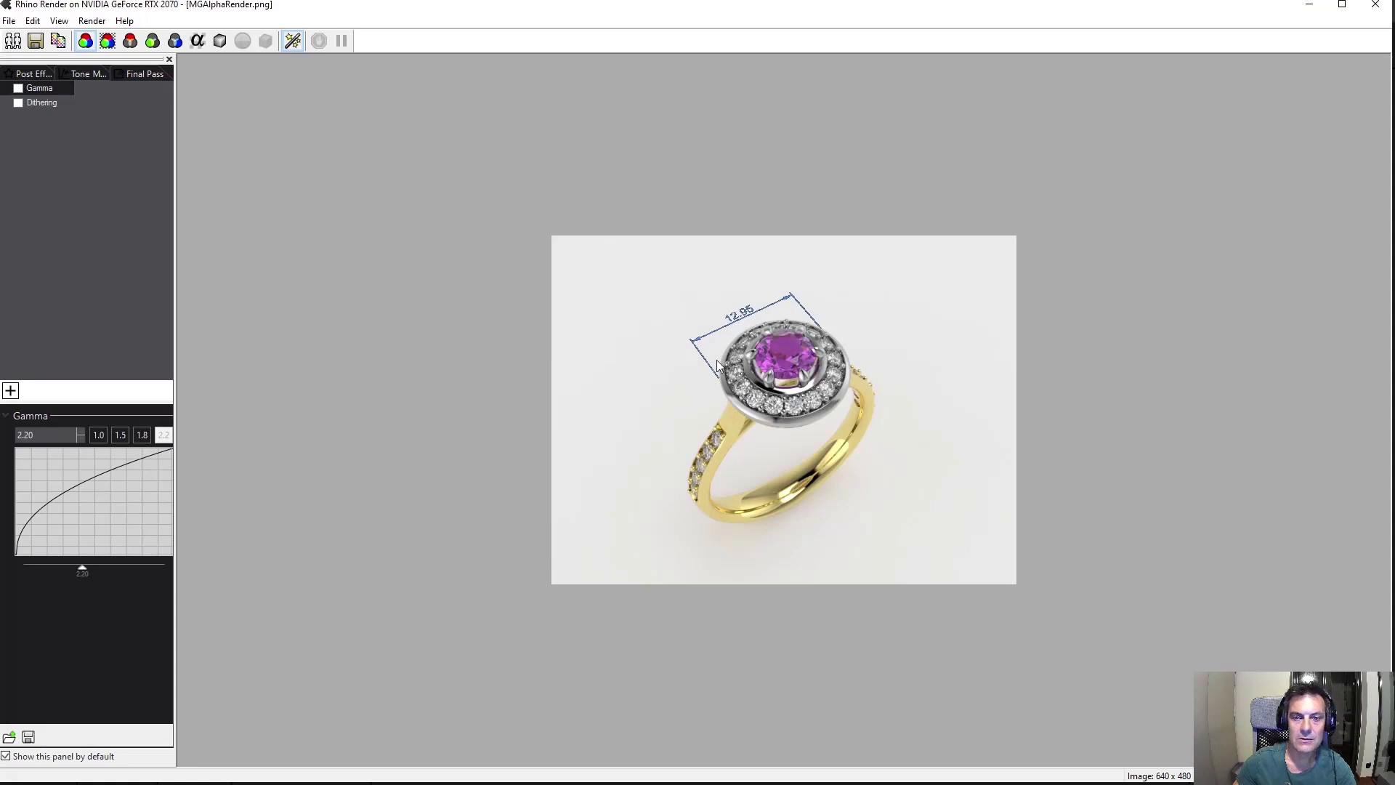